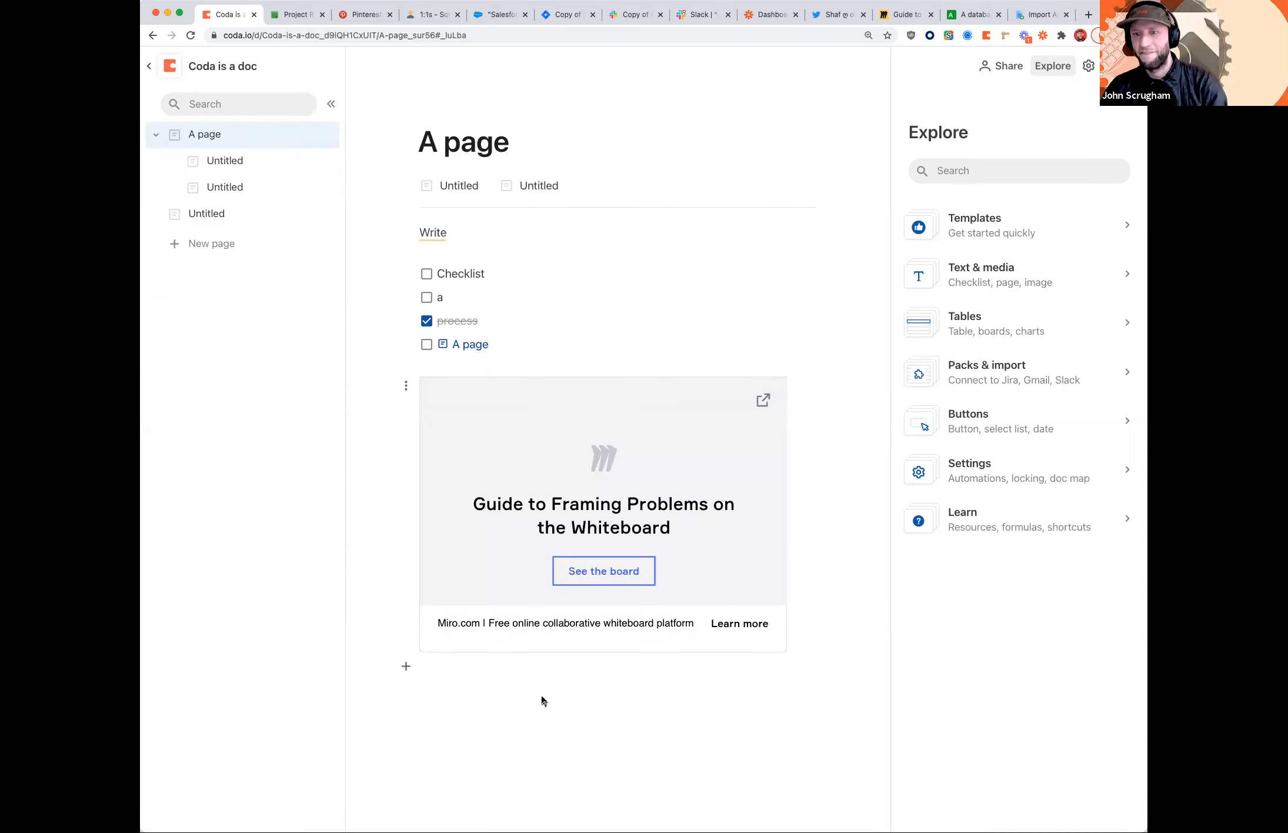
- Load the Miro board in its embed, and embed the tweet from the open Twitter page below it
{"action": "left_click", "coordinate": [590, 578]}
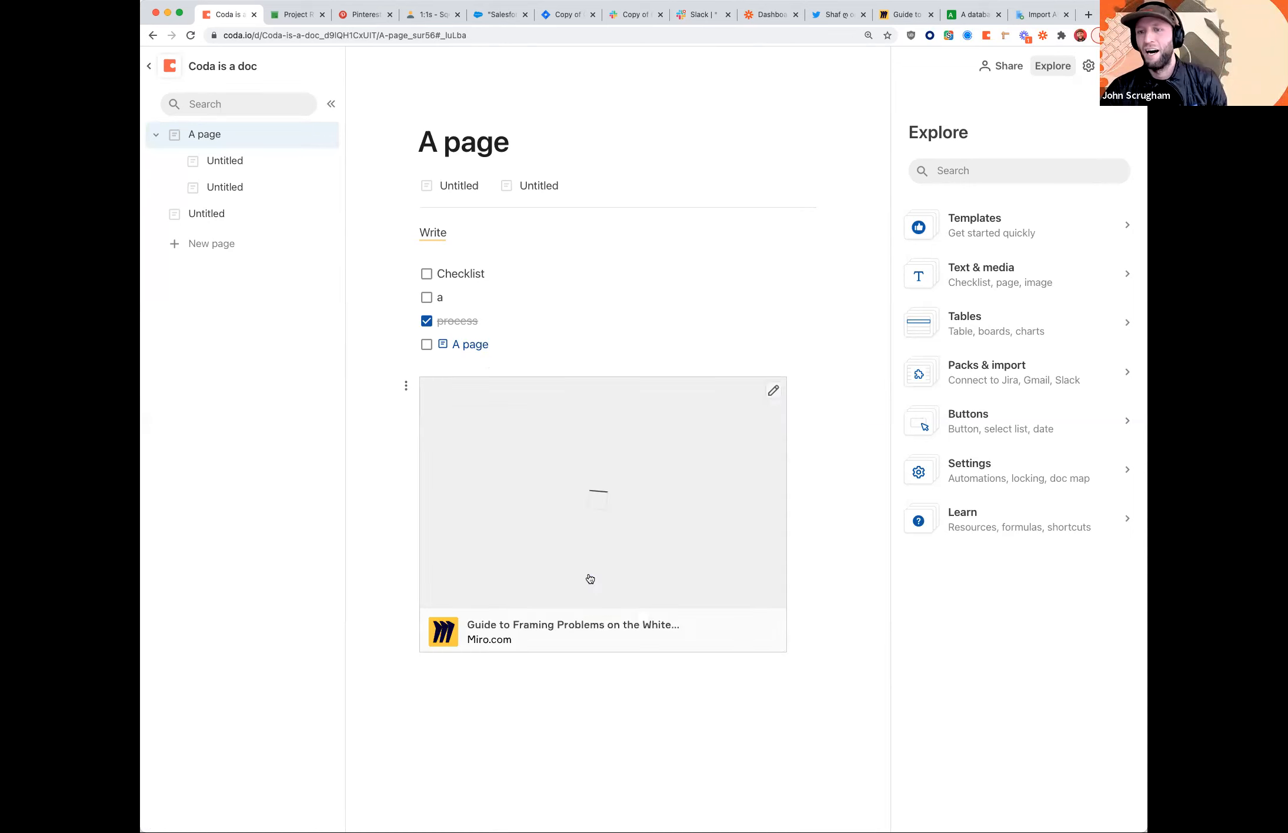
{"action": "left_click", "coordinate": [823, 18]}
{"action": "left_click", "coordinate": [479, 33]}
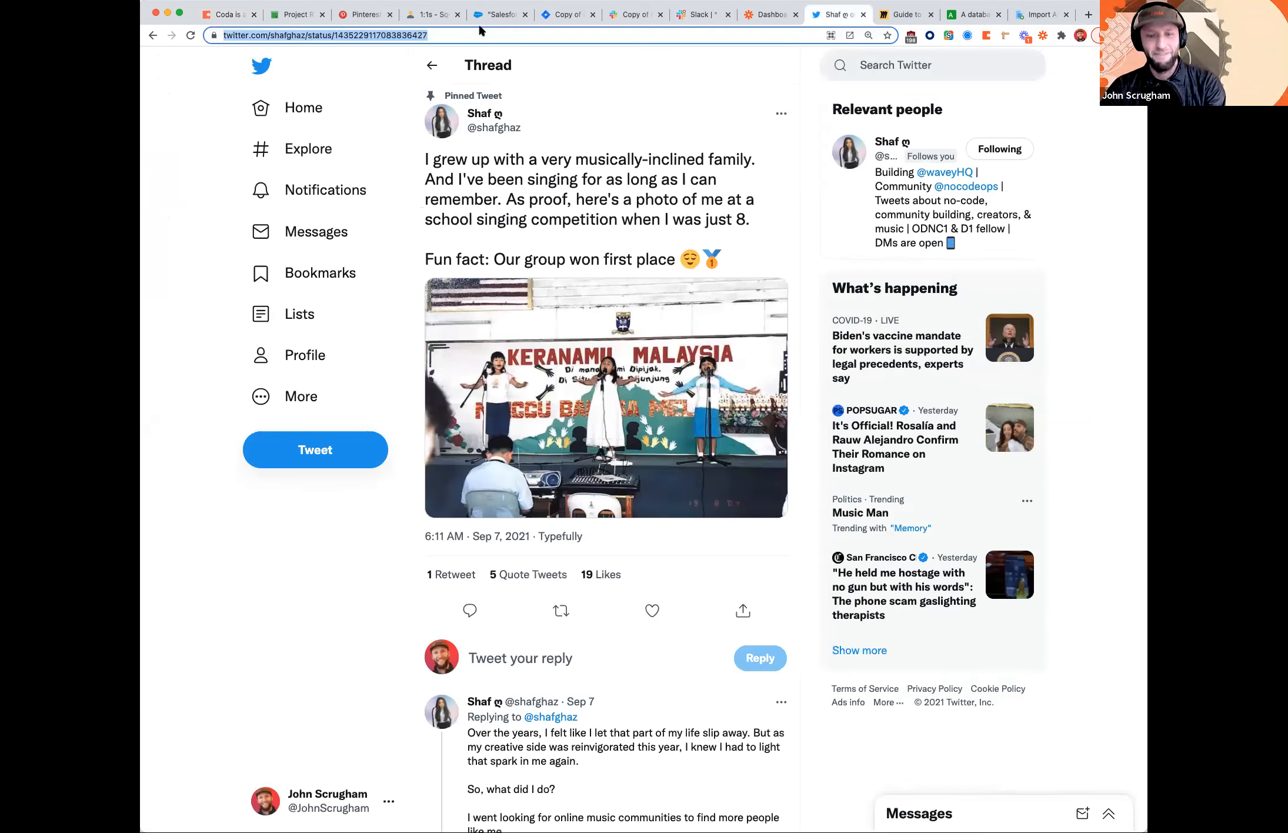
{"action": "left_click", "coordinate": [225, 15]}
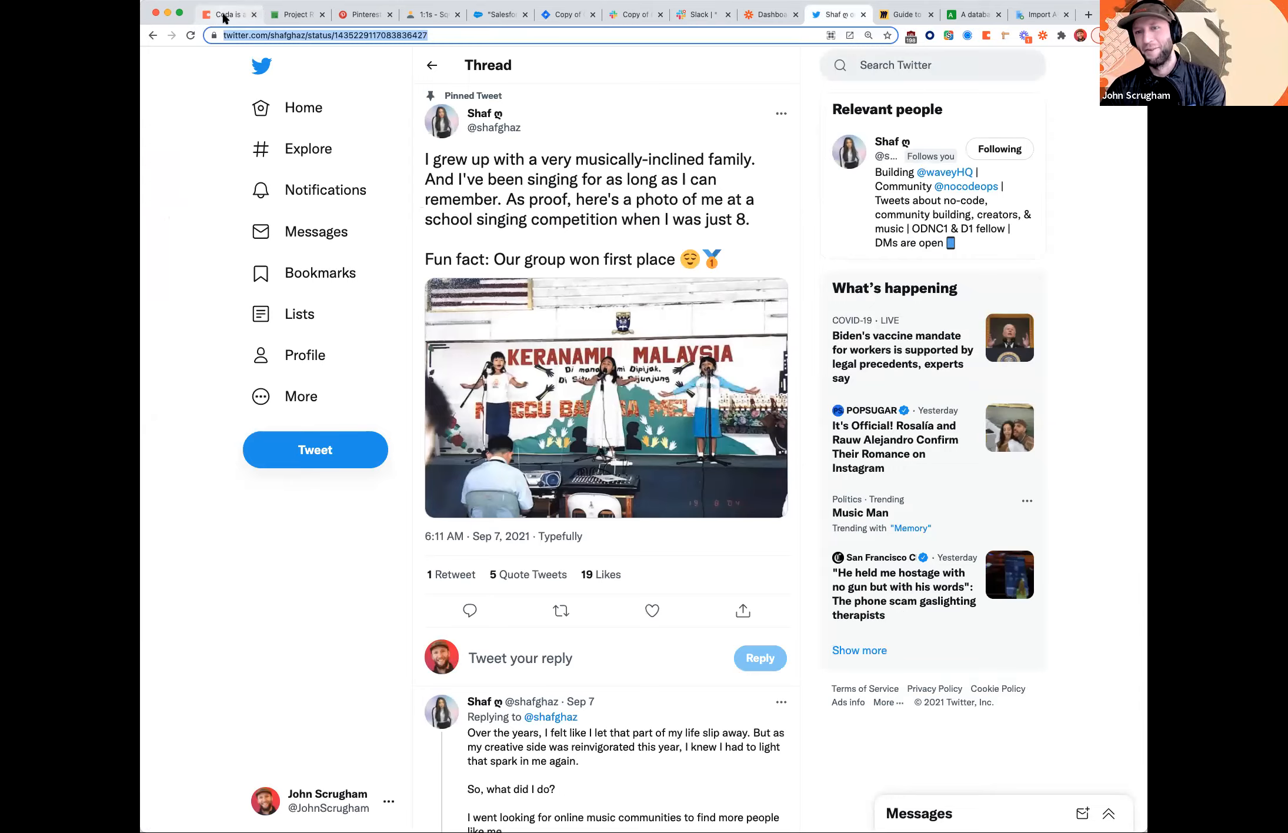
{"action": "left_click", "coordinate": [503, 726]}
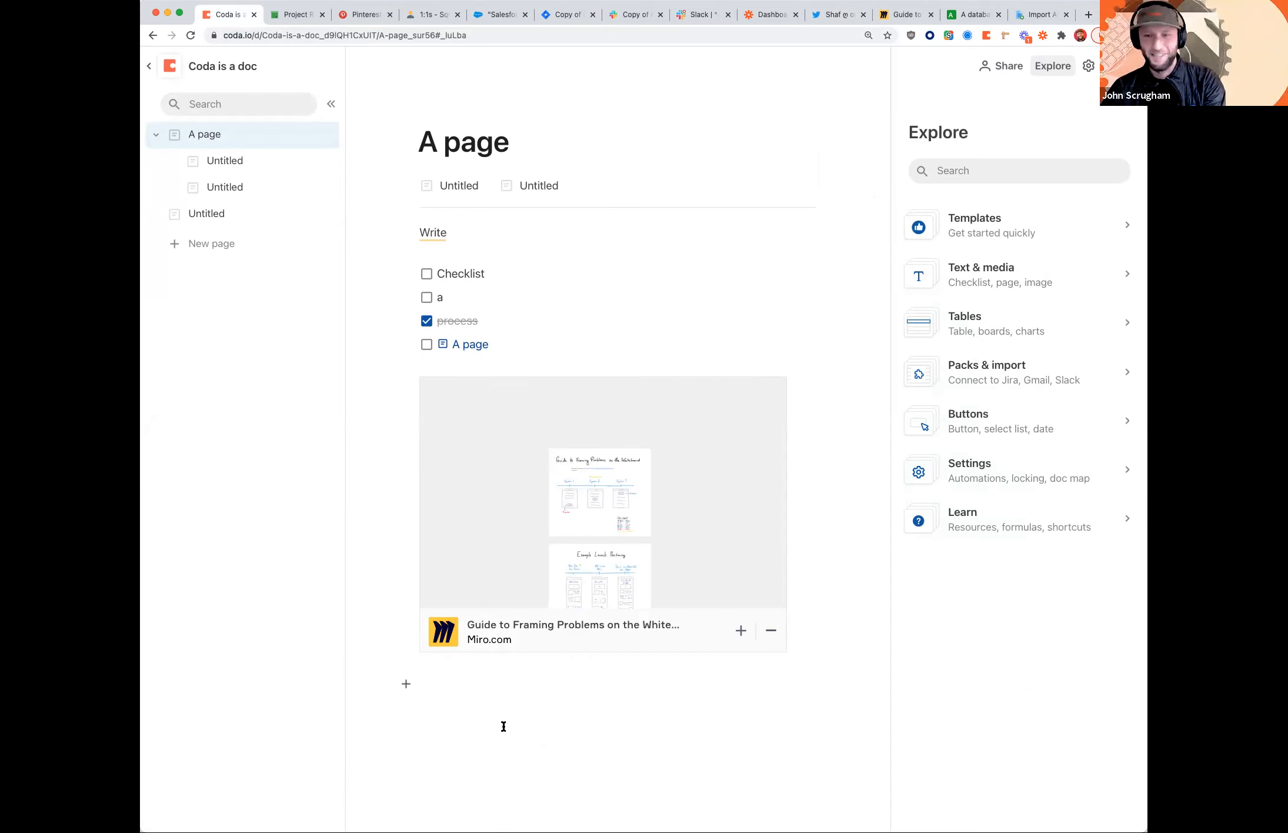
{"action": "key", "text": "cmd+v"}
{"action": "left_click", "coordinate": [685, 784]}
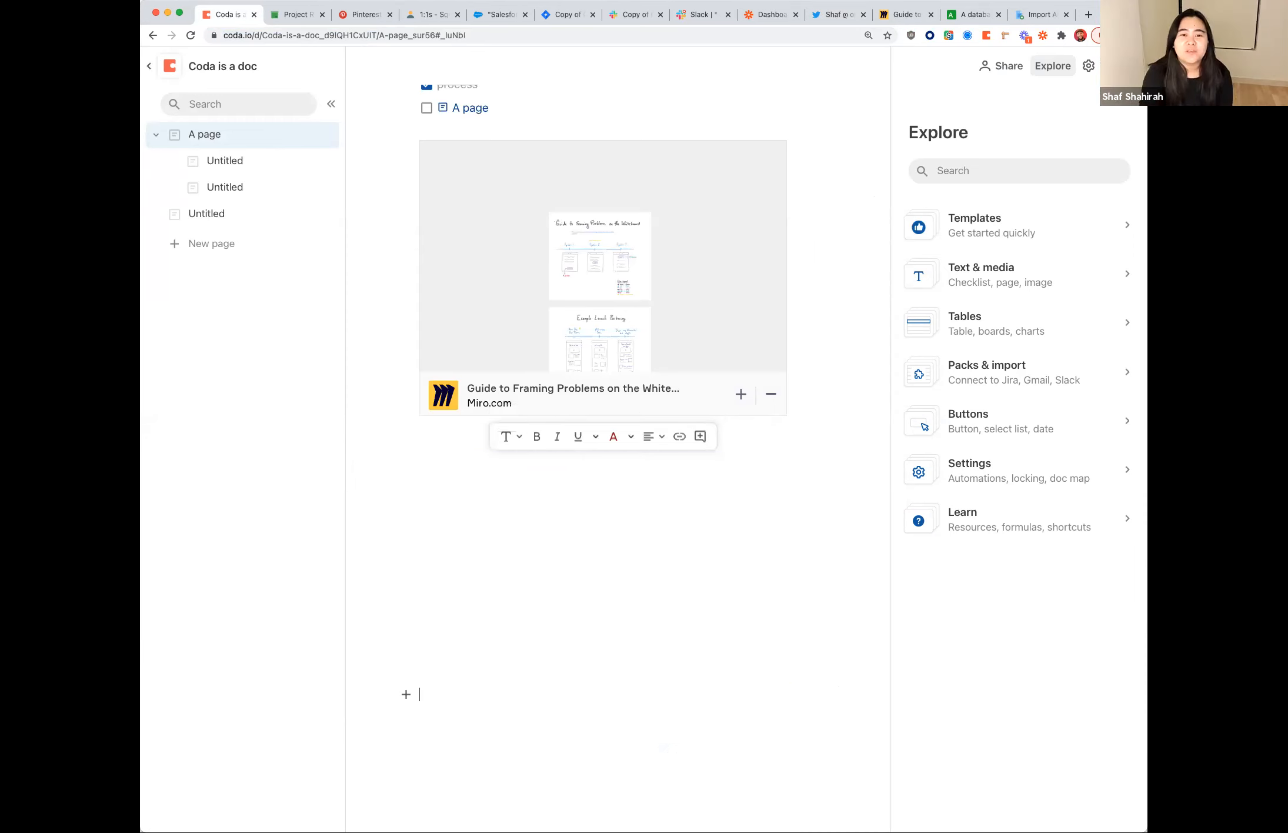
{"action": "scroll", "coordinate": [859, 581], "scroll_direction": "down", "scroll_amount": 1}
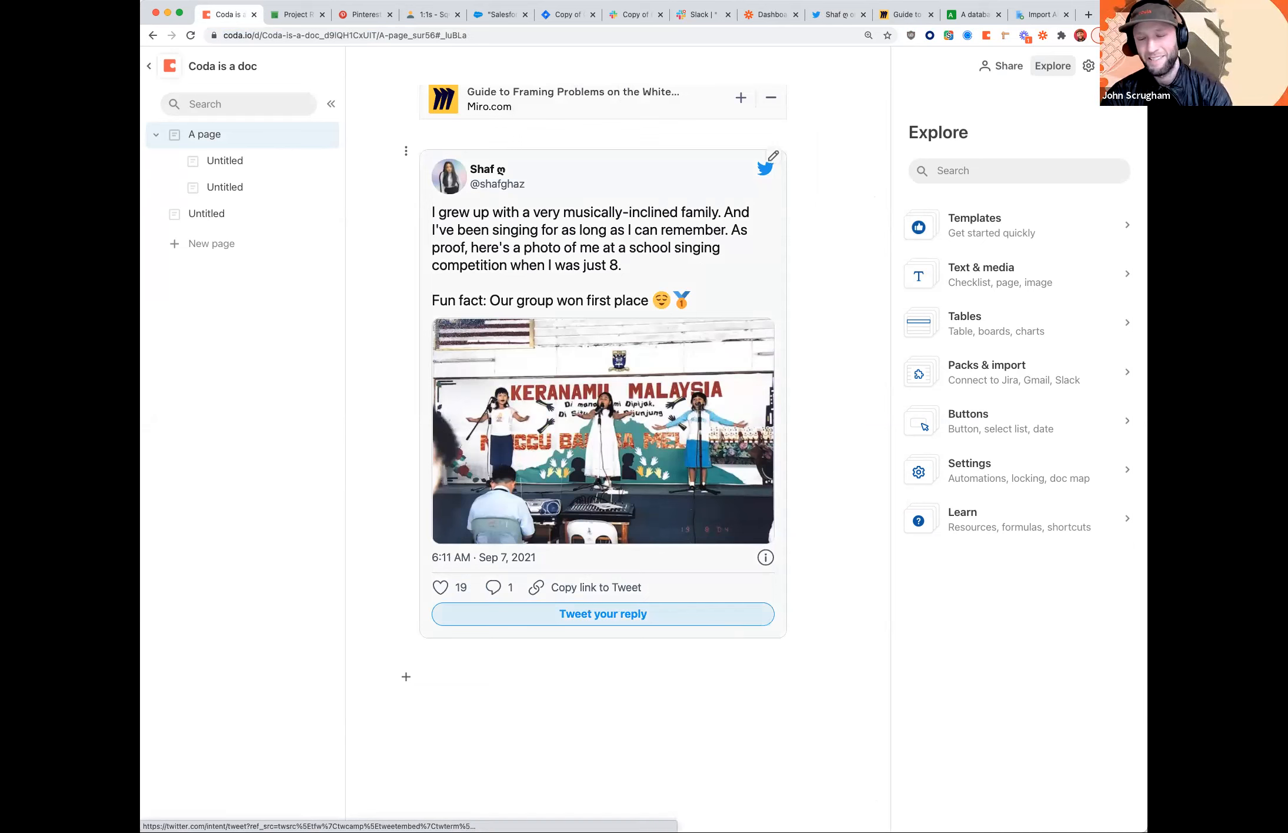
- Insert the Project brief template below the embedded tweet
{"action": "type", "text": "/br"}
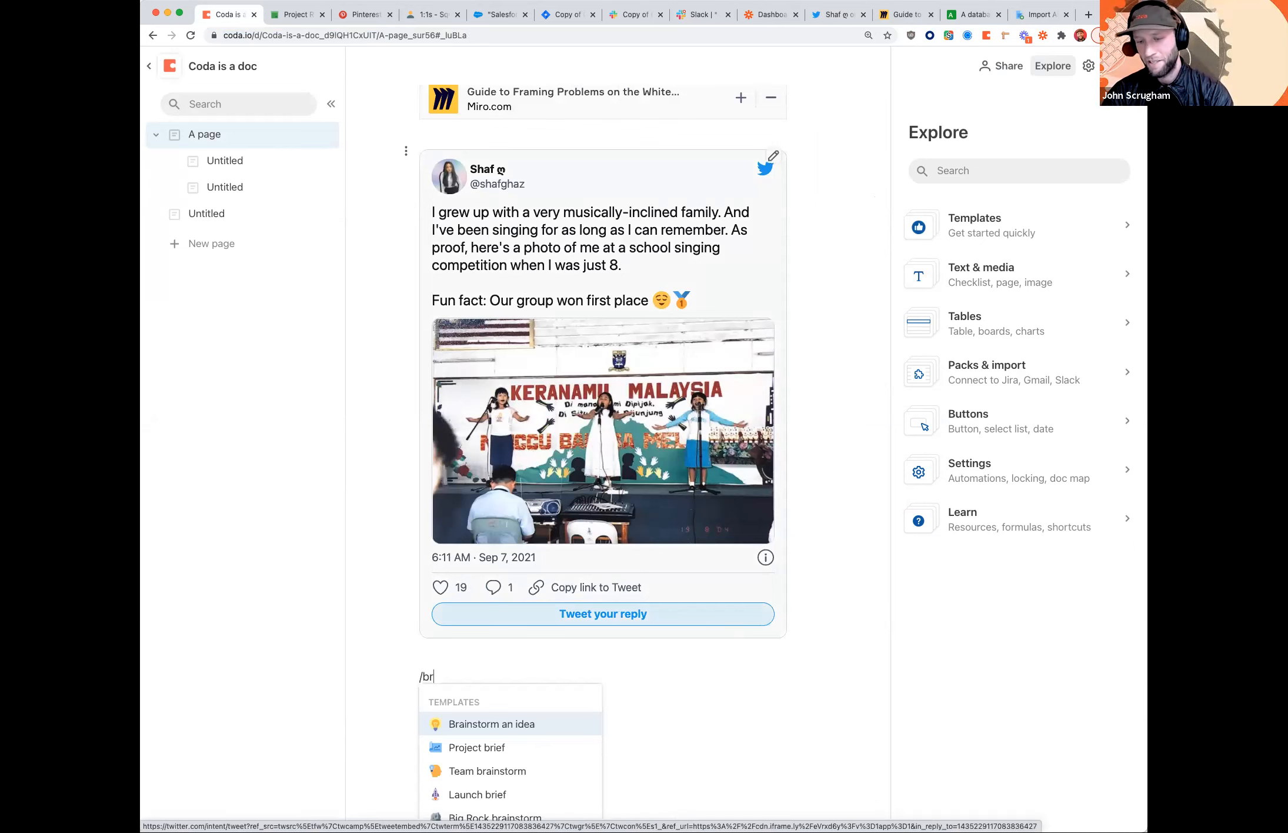
{"action": "key", "text": "BackSpace"}
{"action": "key", "text": "BackSpace"}
{"action": "key", "text": "BackSpace"}
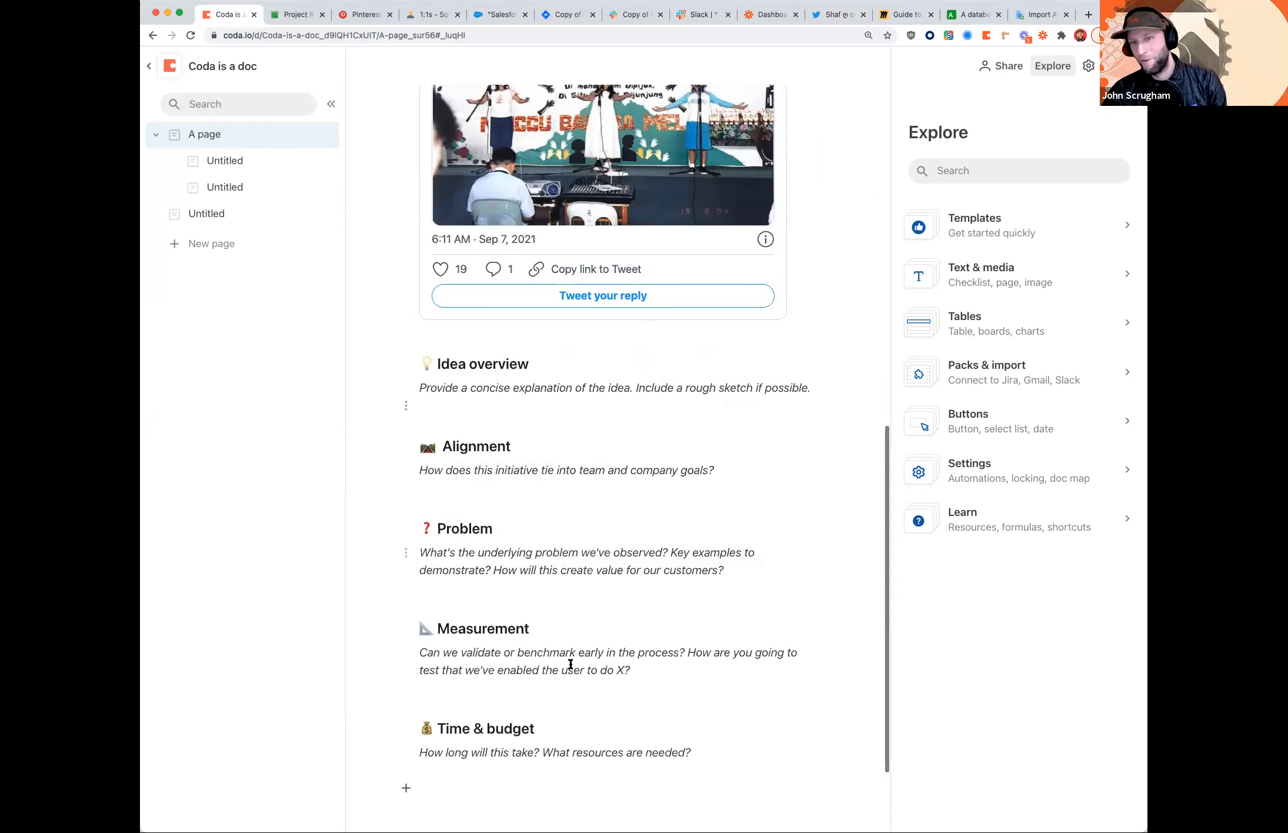
- Insert the Thumbsup reaction template below the Time & budget section and give it a thumbs-up
{"action": "scroll", "coordinate": [560, 662], "scroll_direction": "down", "scroll_amount": 2}
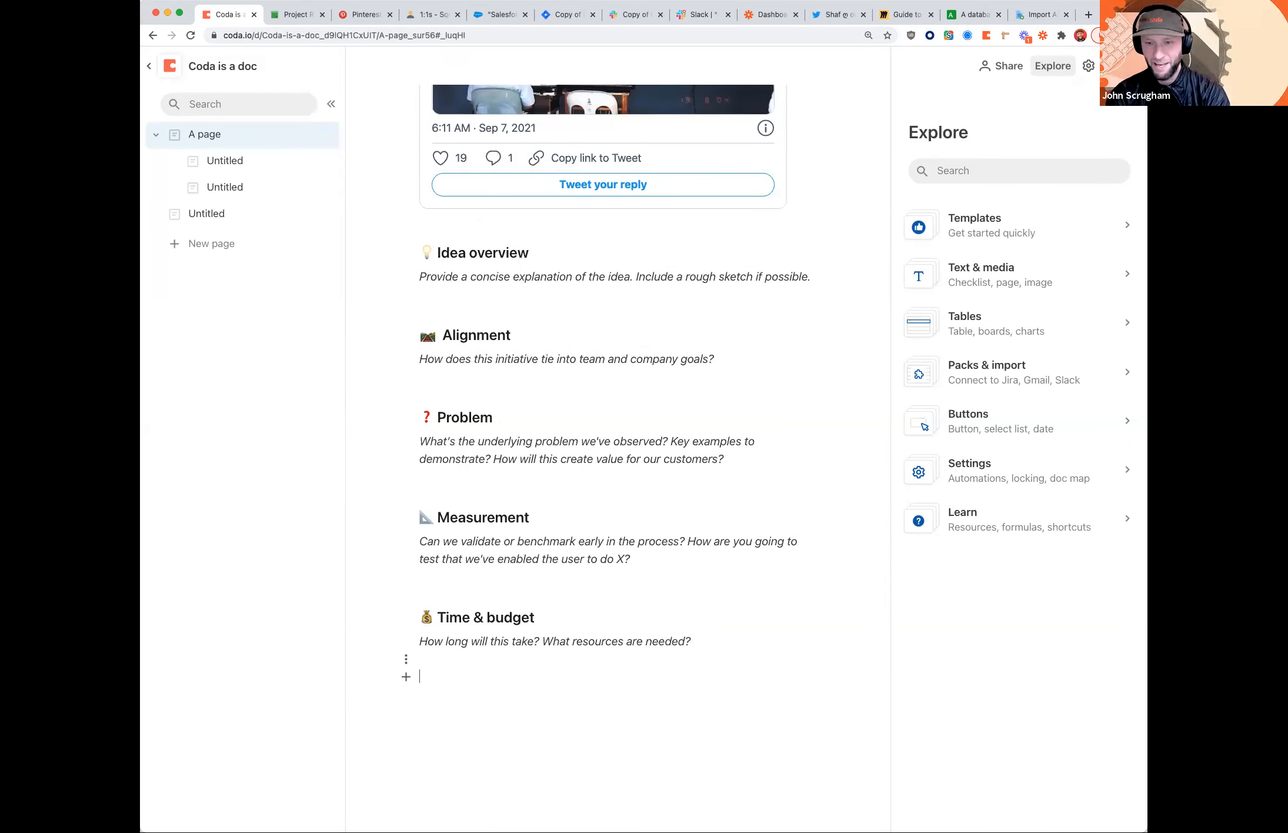
{"action": "type", "text": "/"}
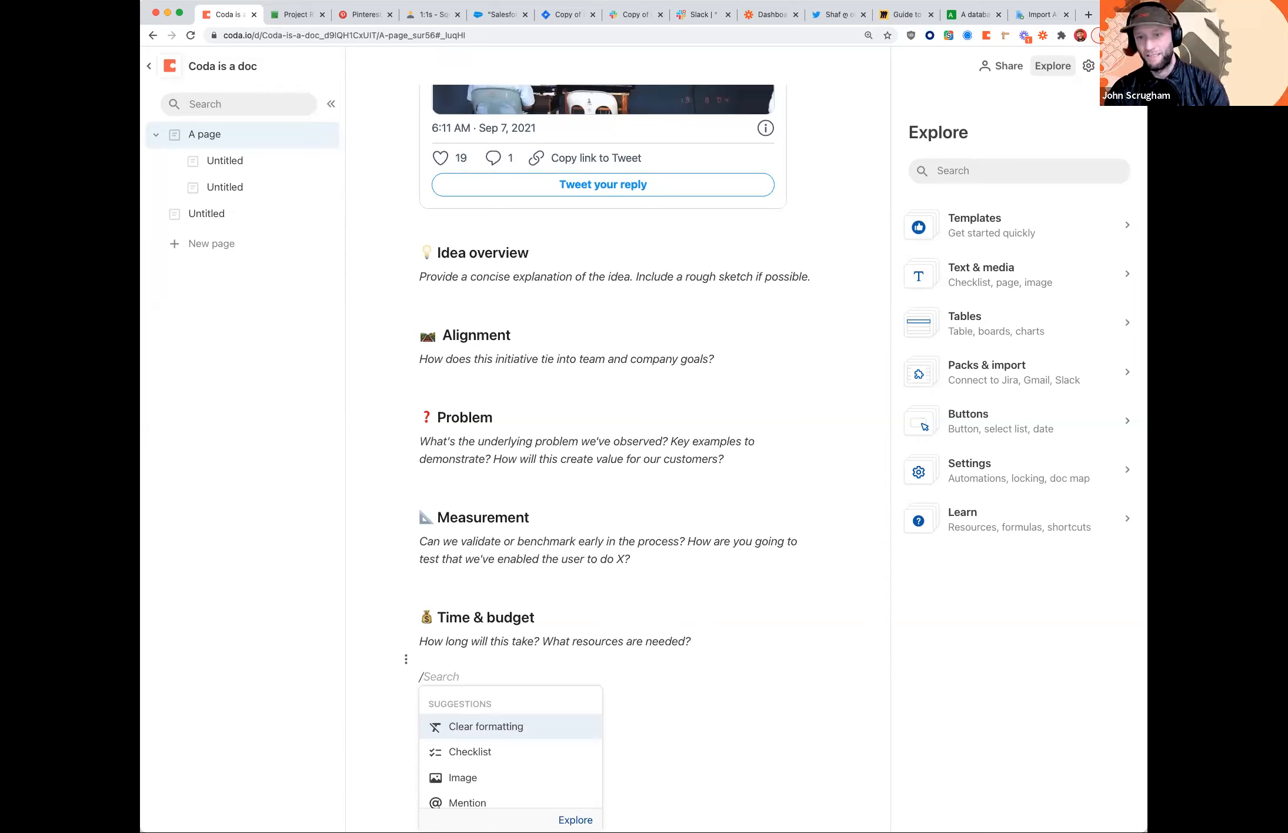
{"action": "type", "text": "reac"}
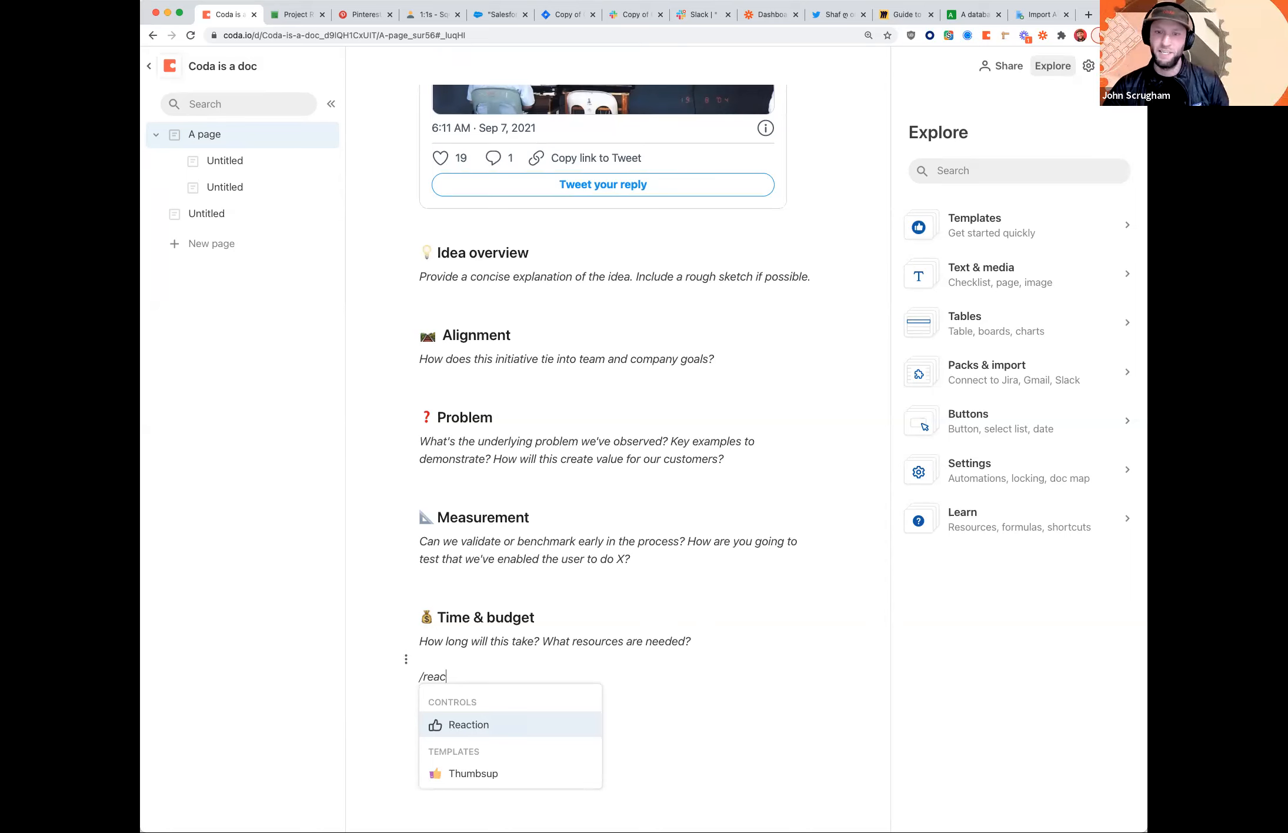
{"action": "left_click", "coordinate": [468, 774]}
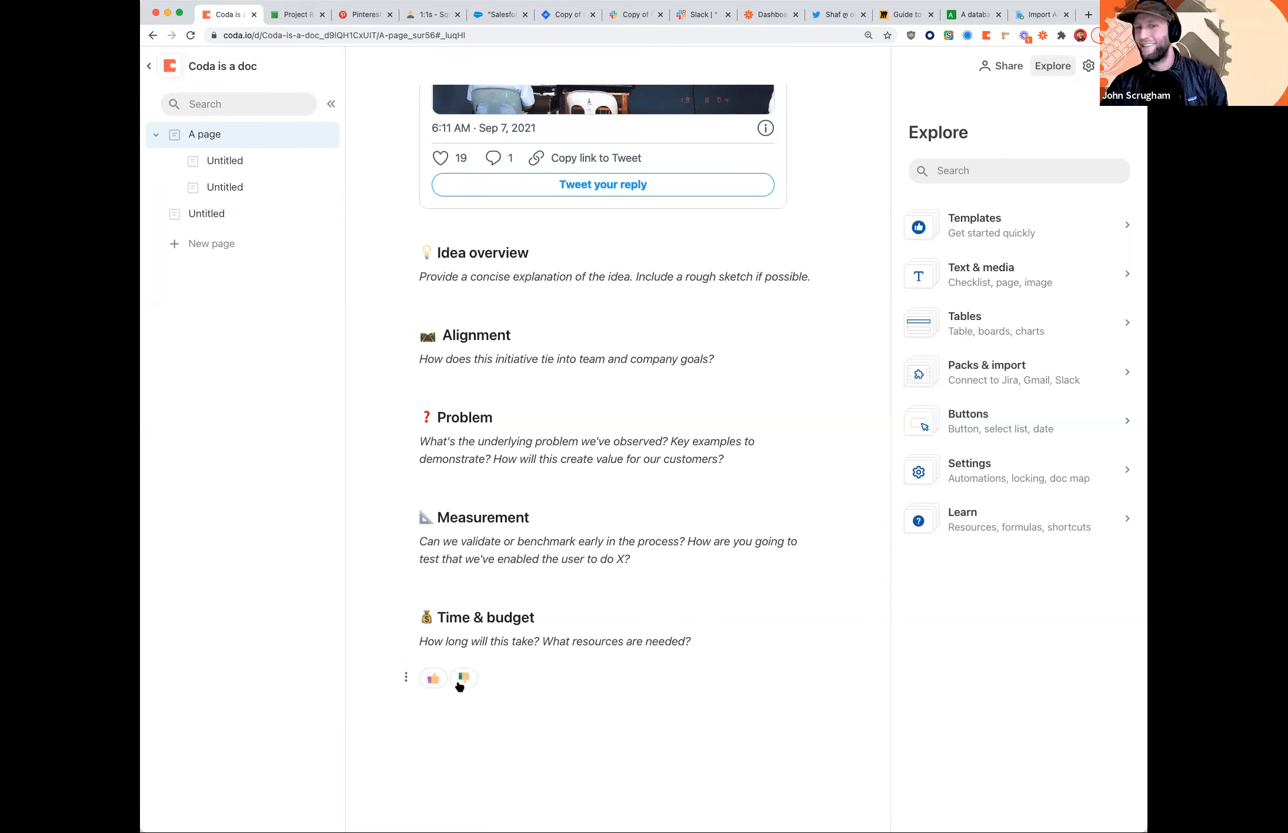
{"action": "left_click", "coordinate": [429, 682]}
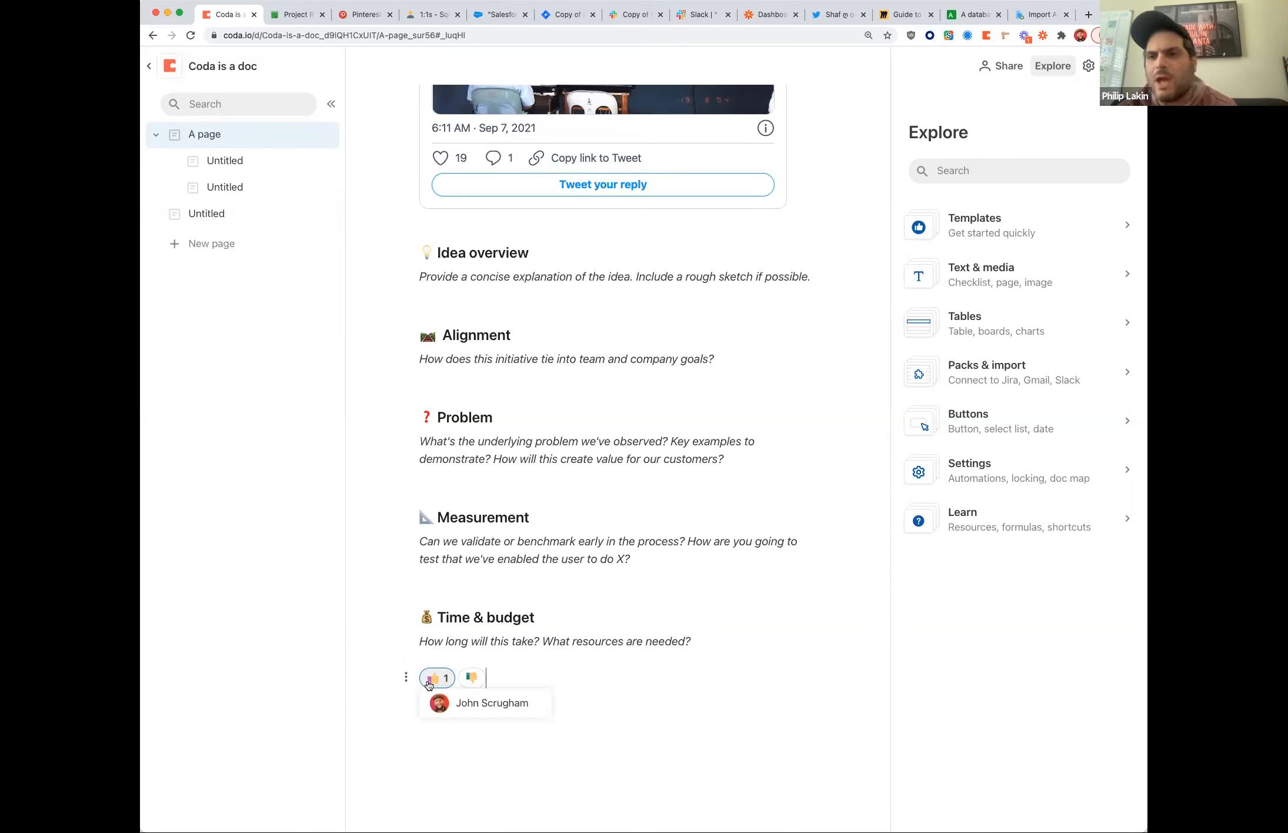
- Add blank lines below the thumbs-up and thumbs-down reactions
{"action": "left_click", "coordinate": [662, 714]}
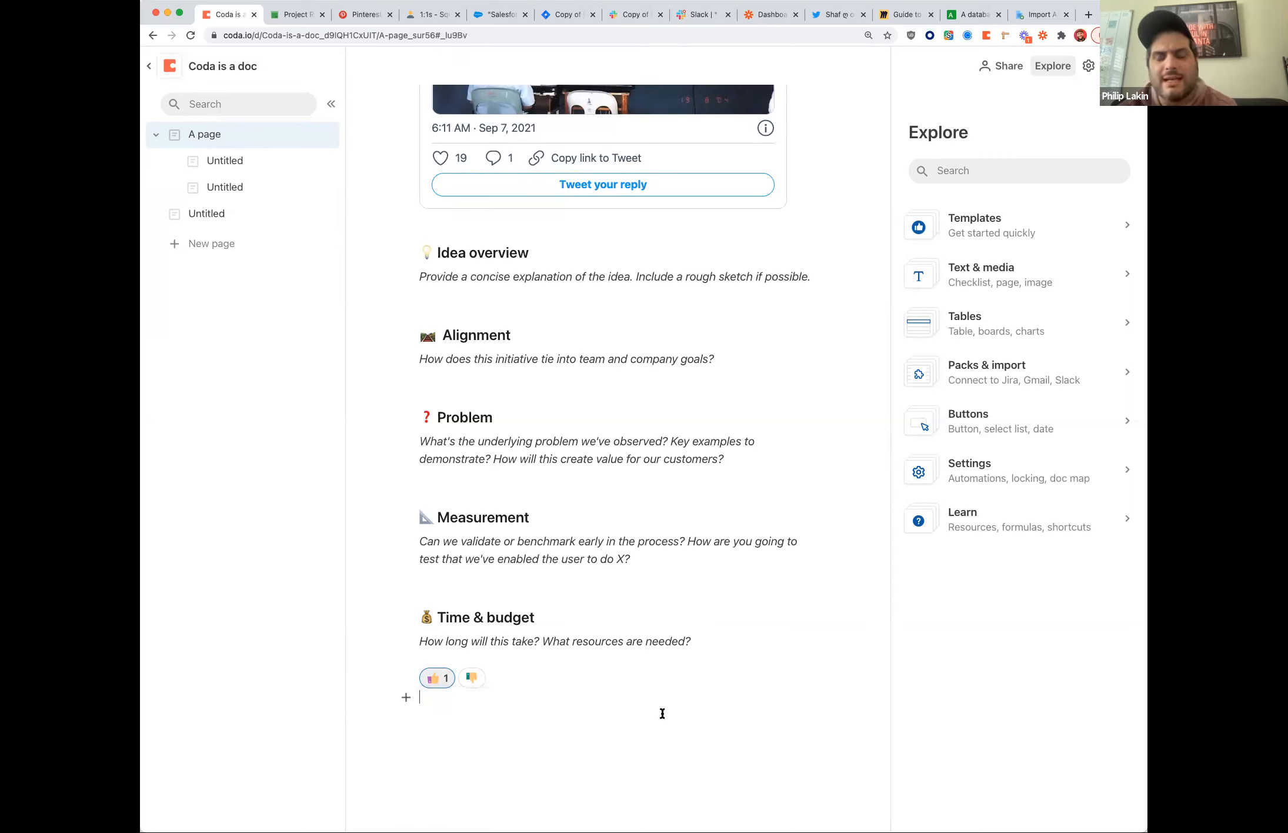
{"action": "key", "text": "Return"}
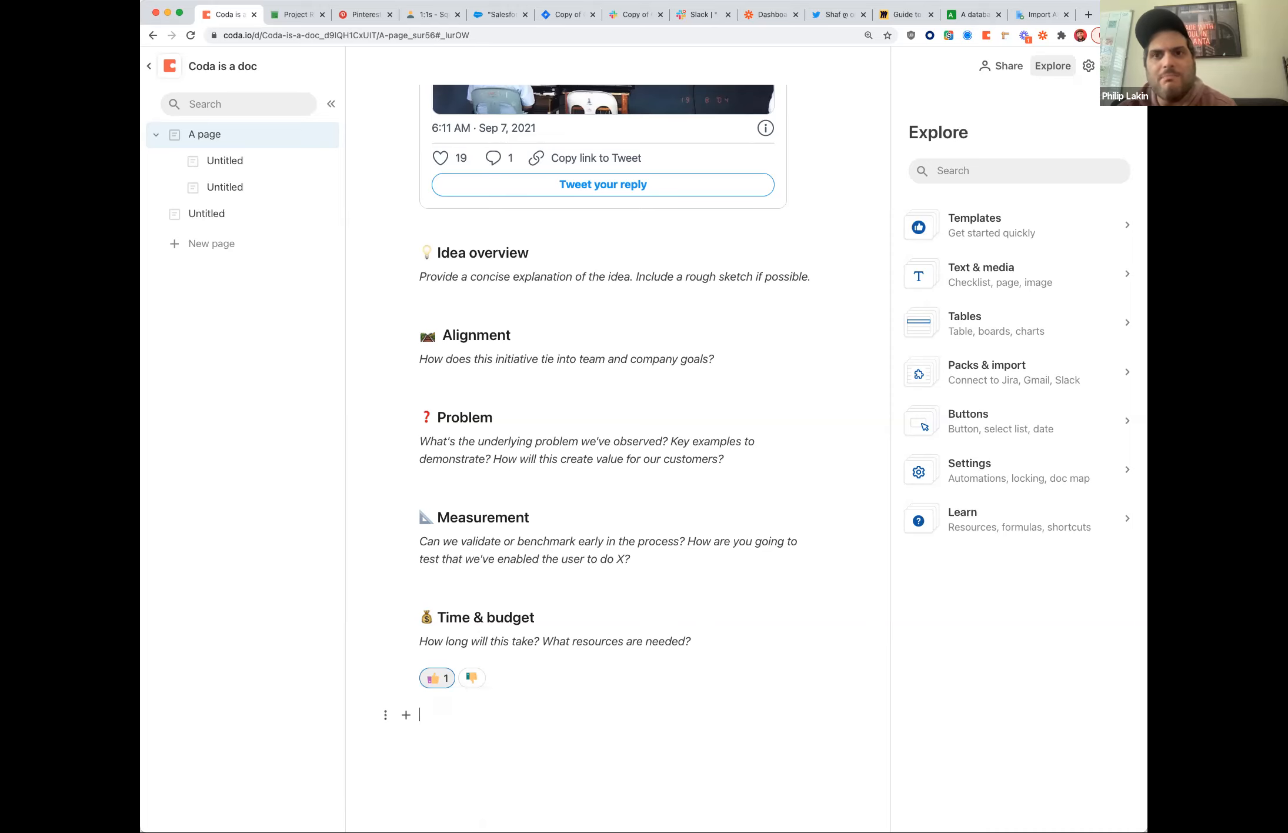
{"action": "key", "text": "Return"}
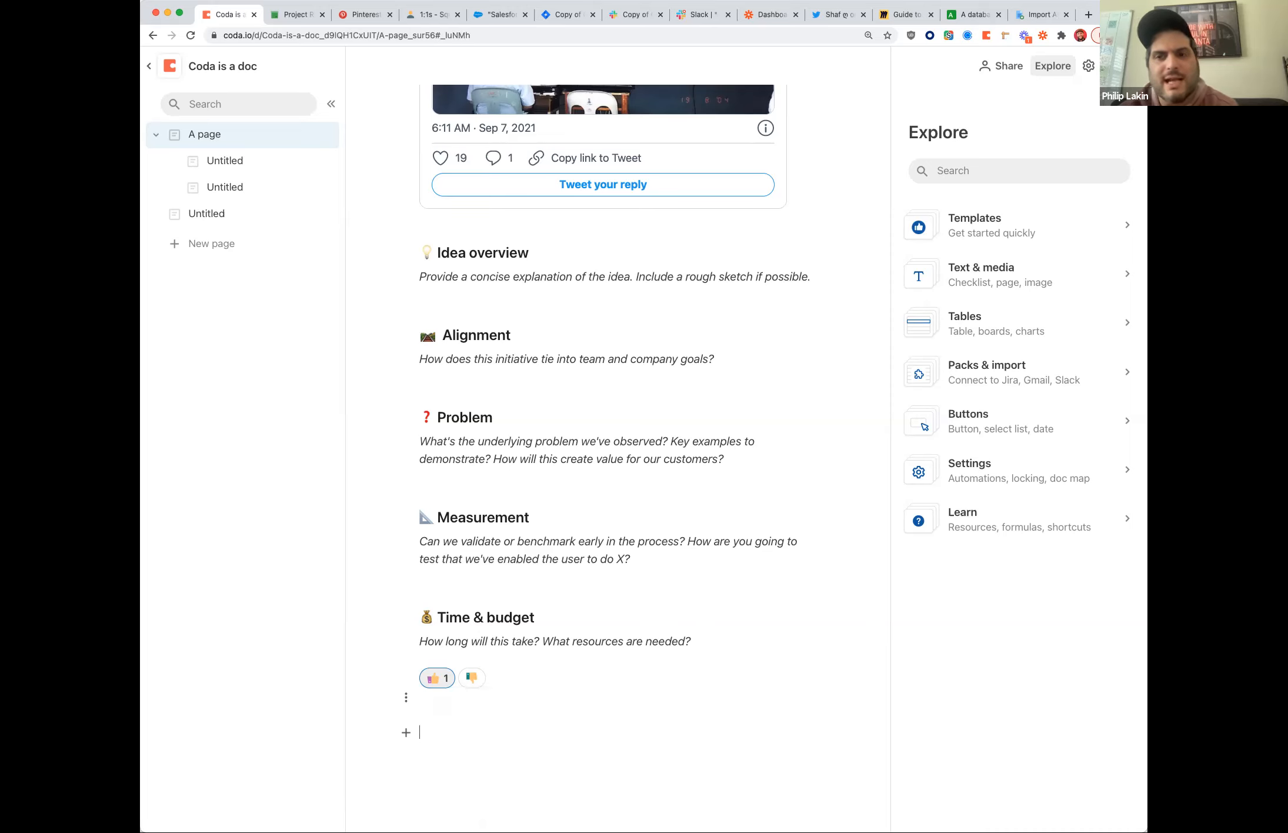
- Review the page's Miro board, embedded tweet and project brief sections through to the end of the page
{"action": "scroll", "coordinate": [558, 523], "scroll_direction": "down", "scroll_amount": 5}
{"action": "scroll", "coordinate": [558, 524], "scroll_direction": "up", "scroll_amount": 3}
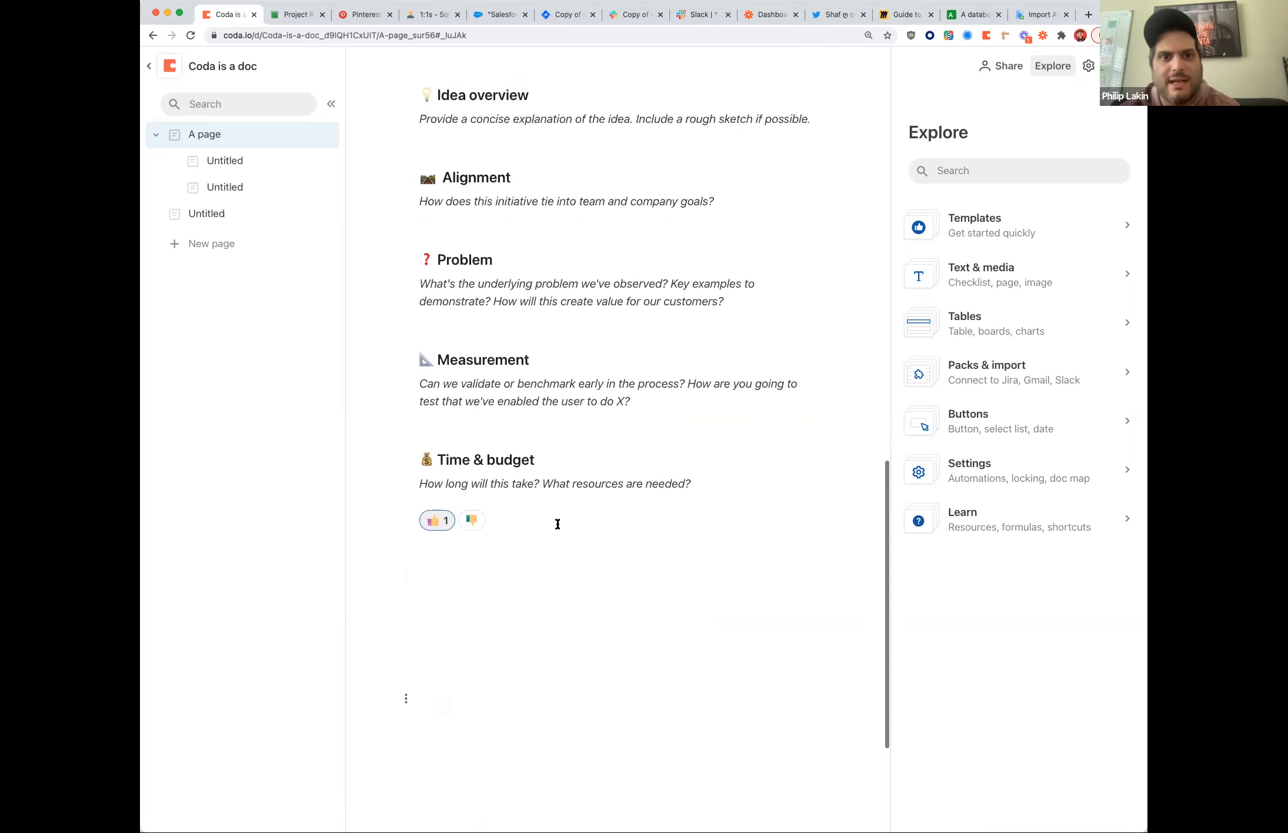
{"action": "scroll", "coordinate": [557, 523], "scroll_direction": "up", "scroll_amount": 2}
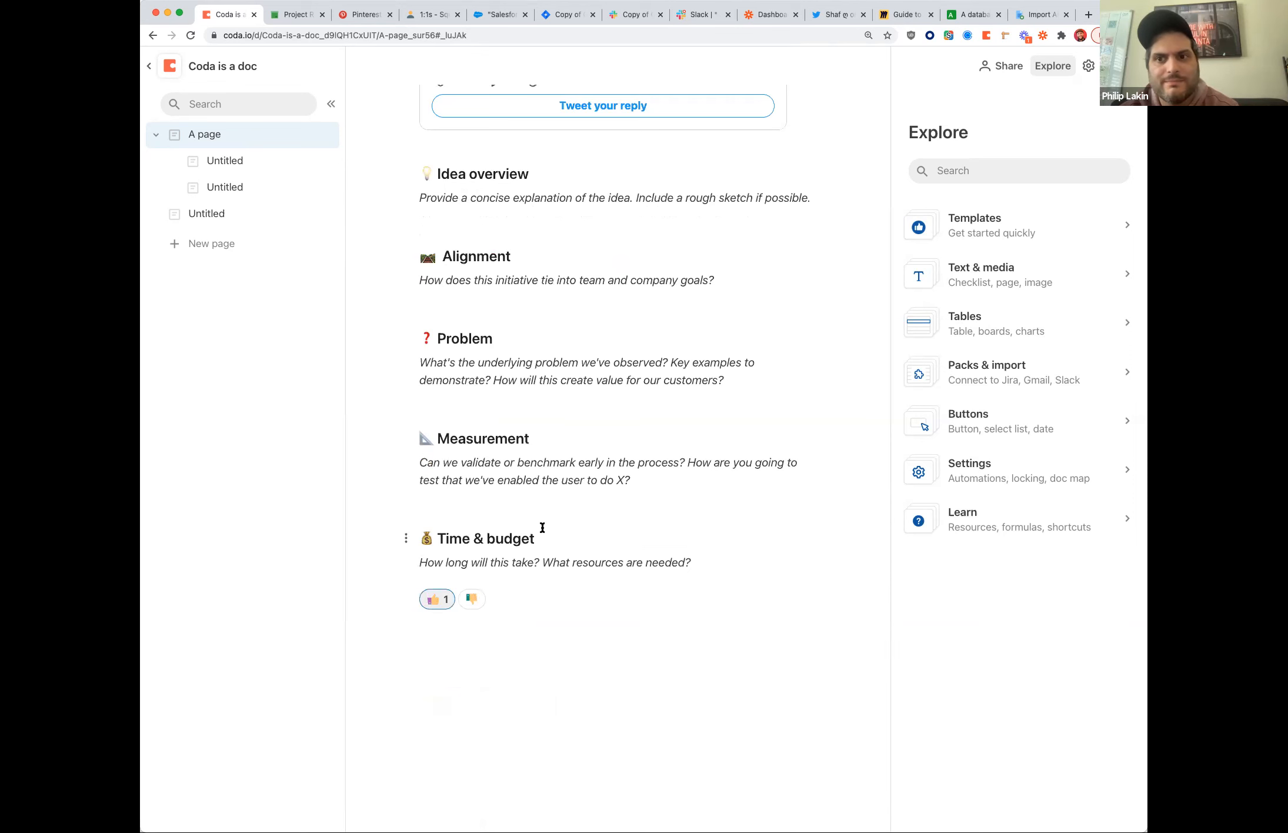
{"action": "scroll", "coordinate": [542, 528], "scroll_direction": "up", "scroll_amount": 10}
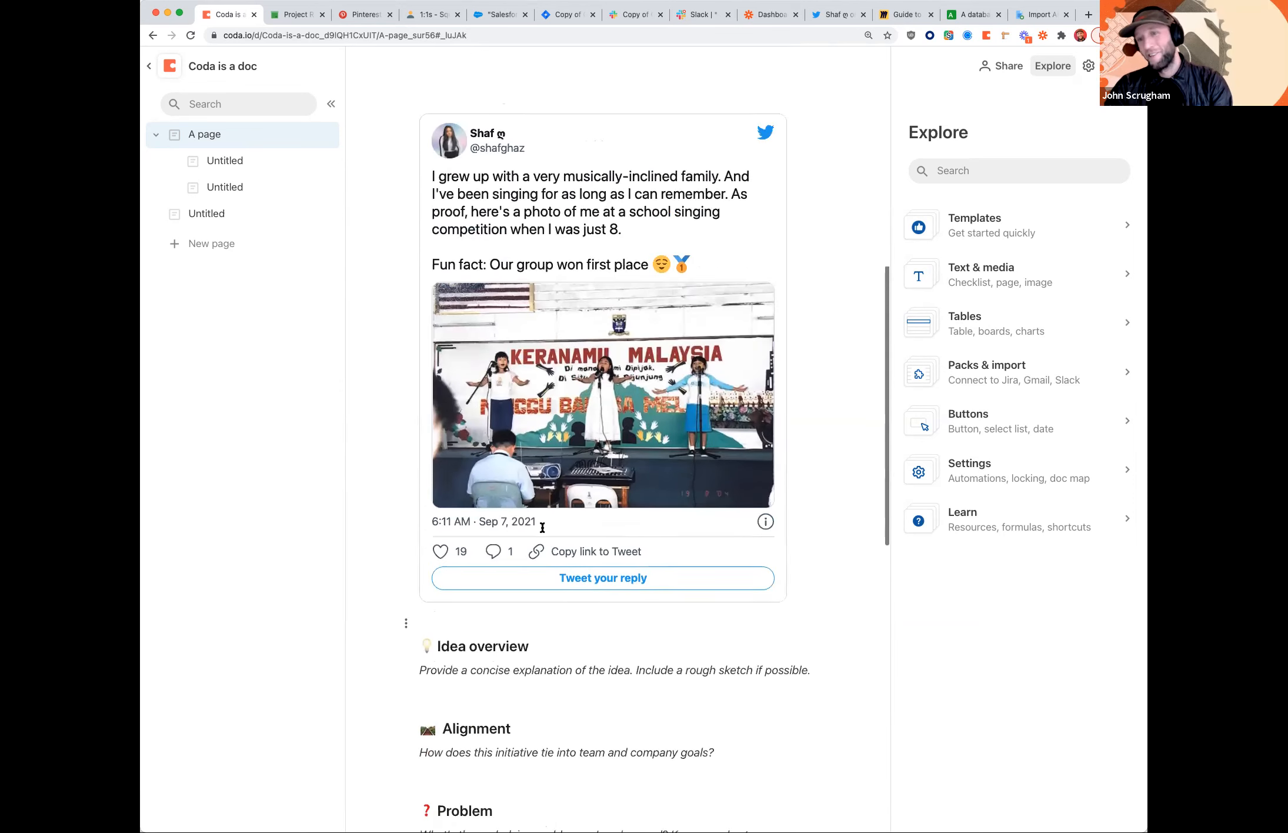
{"action": "scroll", "coordinate": [836, 253], "scroll_direction": "up", "scroll_amount": 8}
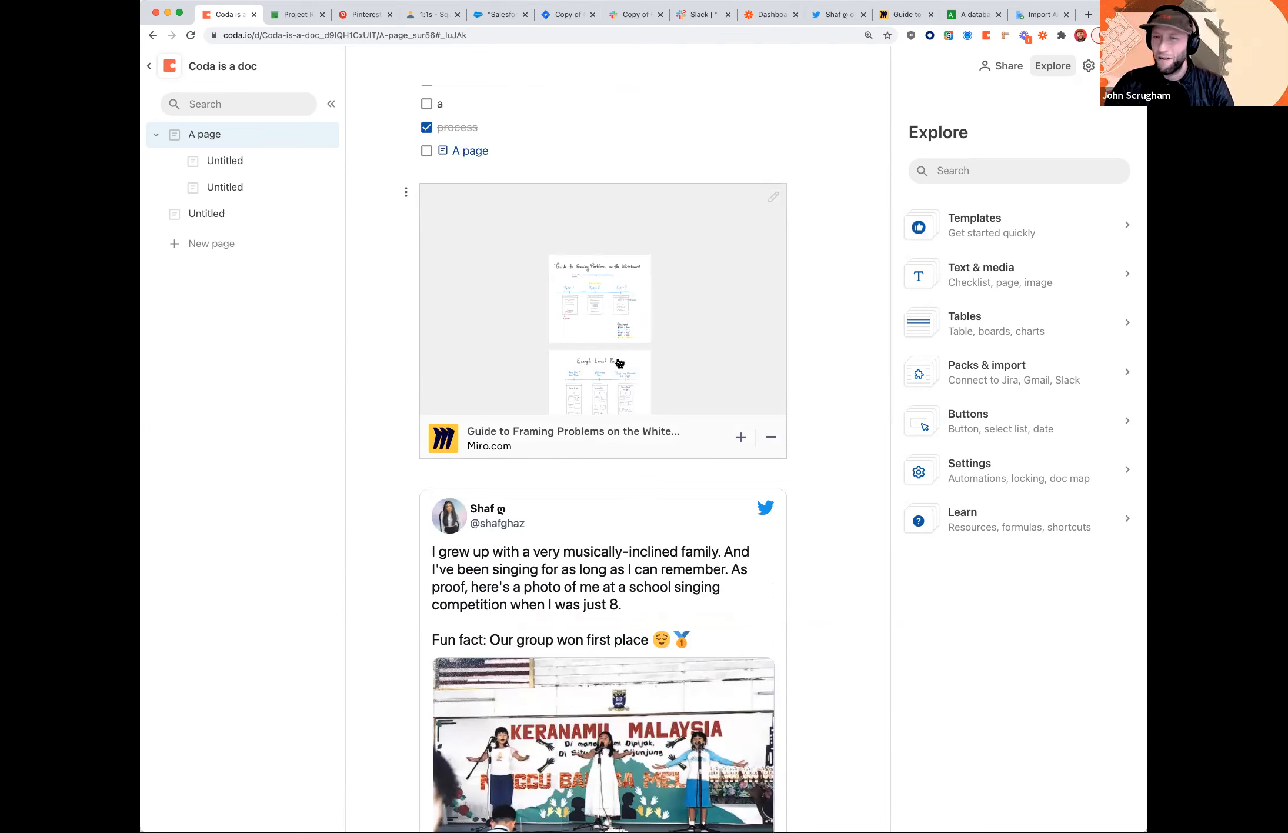
{"action": "scroll", "coordinate": [800, 452], "scroll_direction": "down", "scroll_amount": 8}
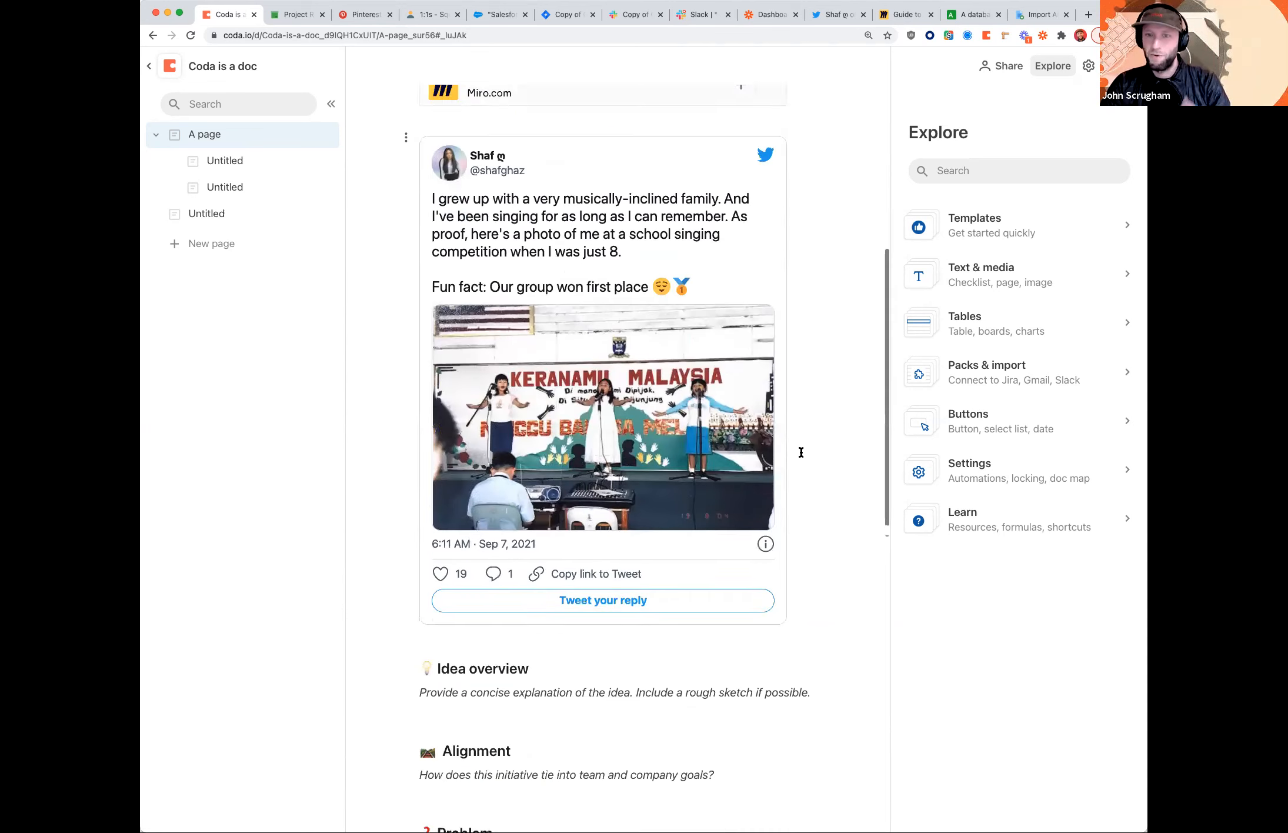
{"action": "scroll", "coordinate": [800, 452], "scroll_direction": "down", "scroll_amount": 3}
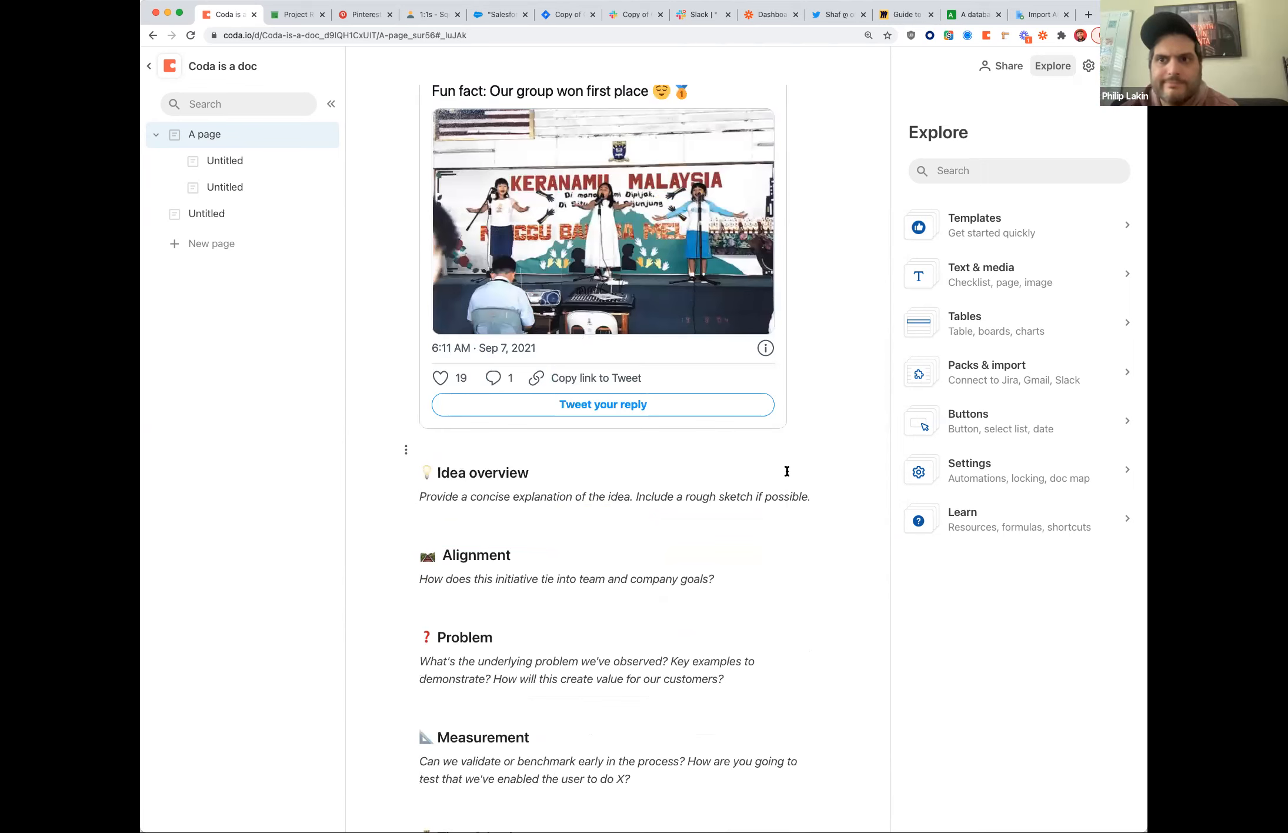
{"action": "scroll", "coordinate": [787, 471], "scroll_direction": "down", "scroll_amount": 12}
- Insert the personal Tasks template, not Coda's standard one, on the empty line below the thumbs reactions
{"action": "left_click", "coordinate": [489, 388]}
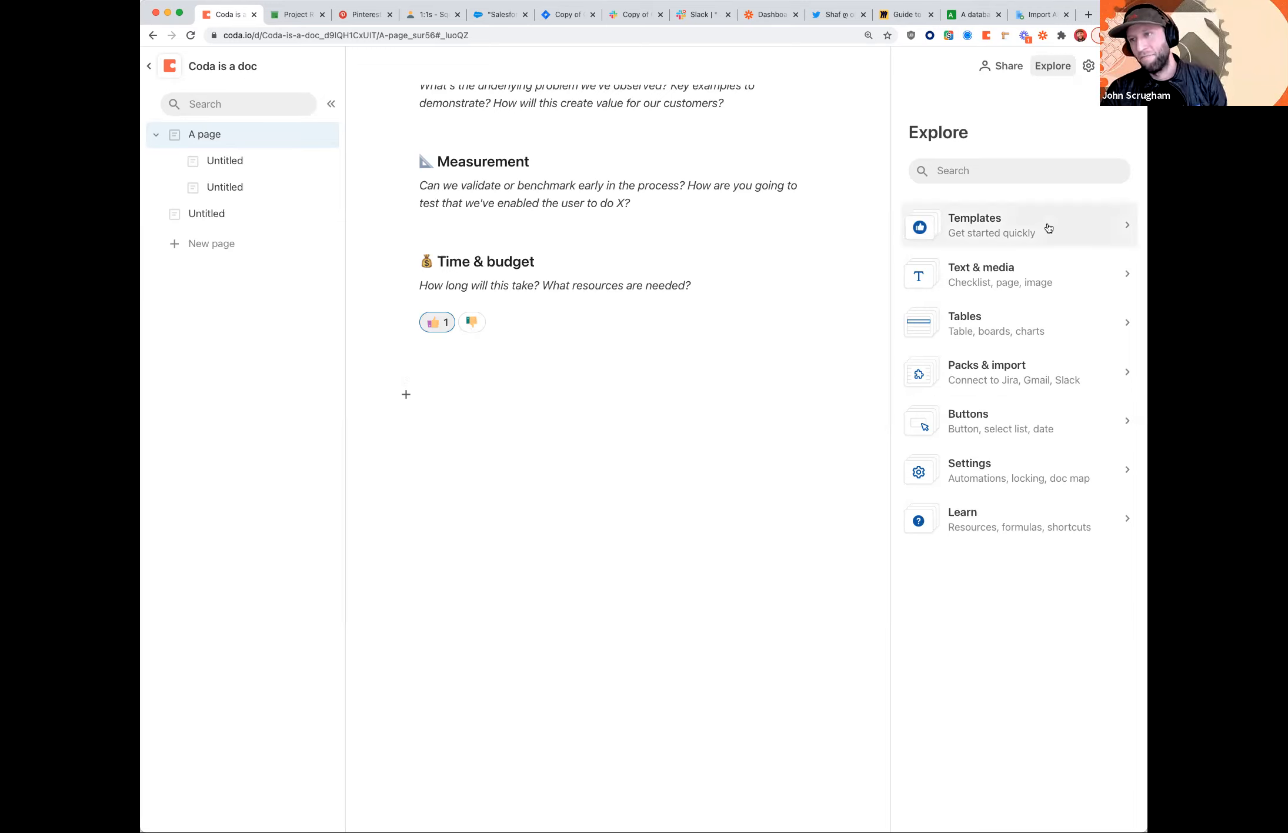
{"action": "left_click", "coordinate": [1048, 228]}
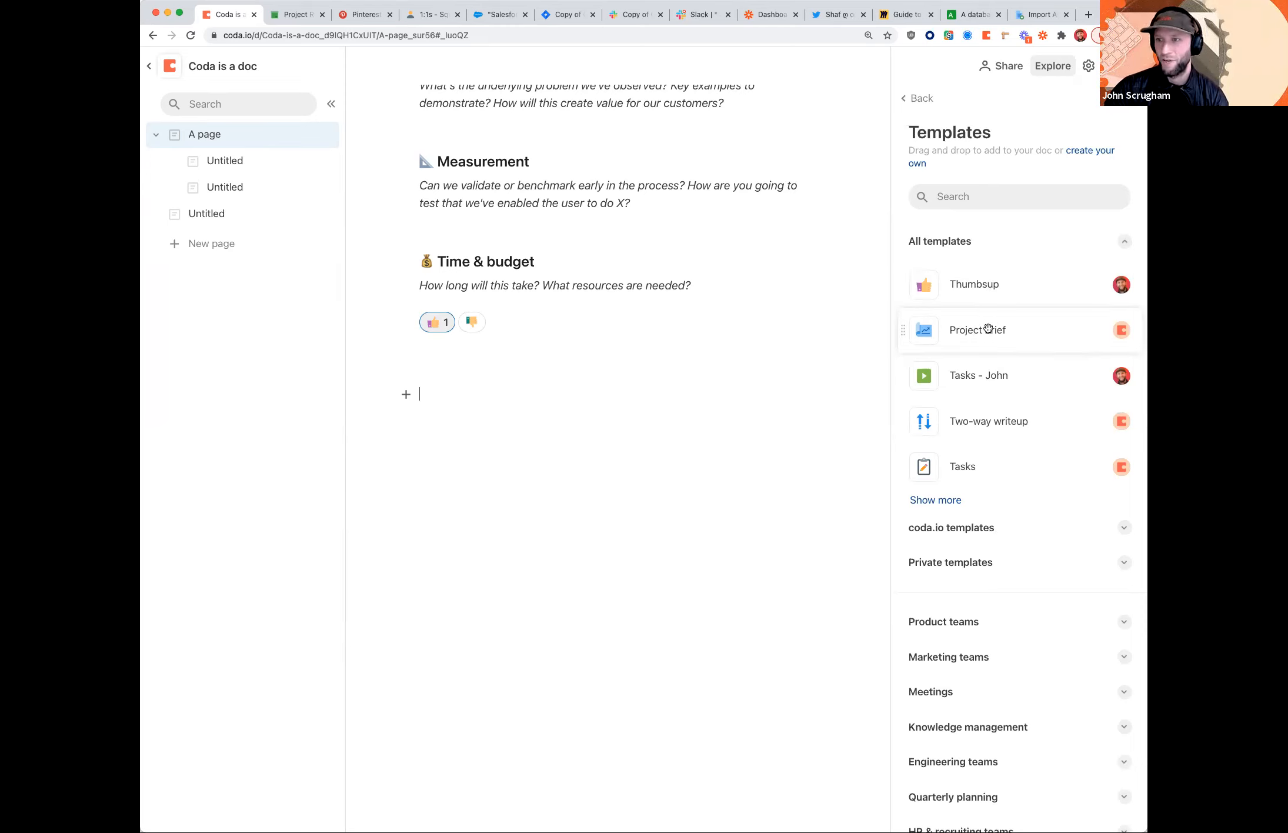
{"action": "left_click_drag", "start_coordinate": [994, 374], "coordinate": [530, 410]}
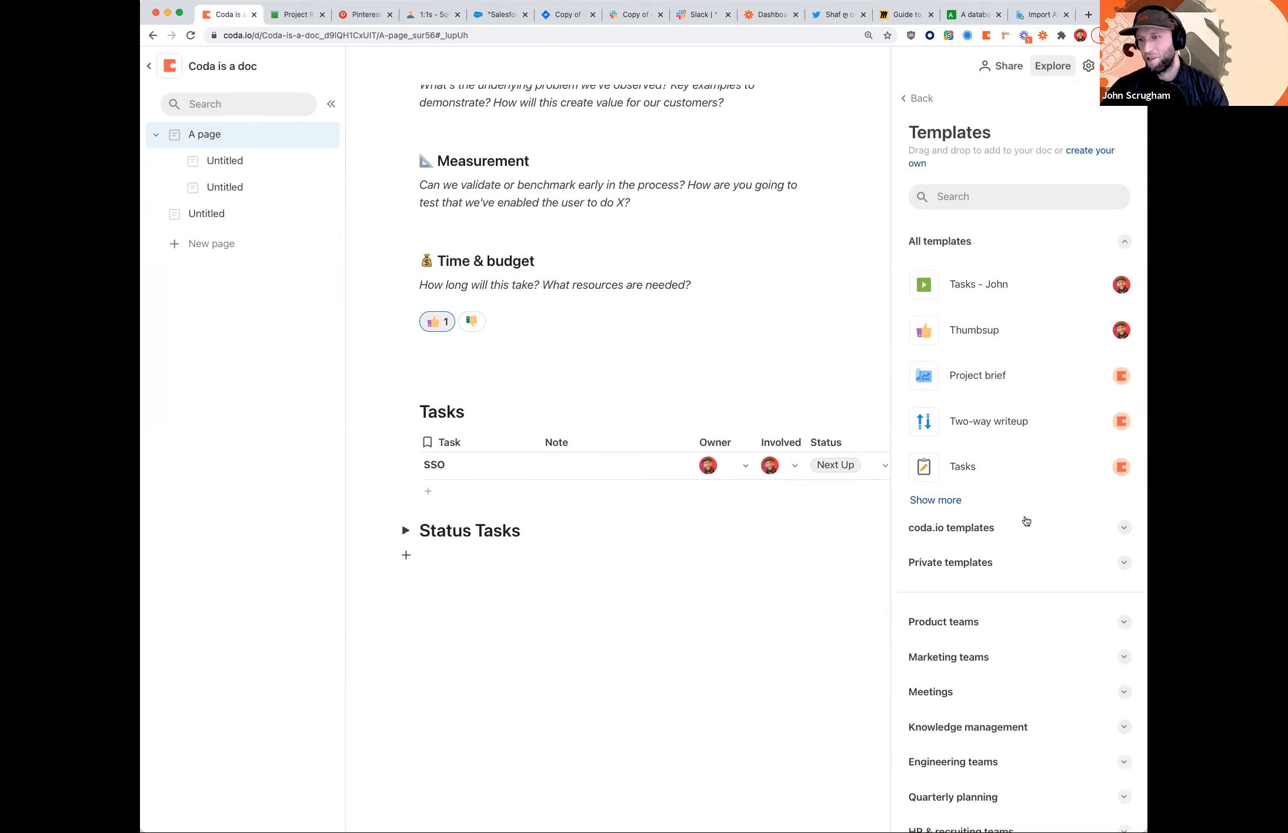
- Expand the Product teams template category and look through its templates
{"action": "scroll", "coordinate": [973, 531], "scroll_direction": "down", "scroll_amount": 2}
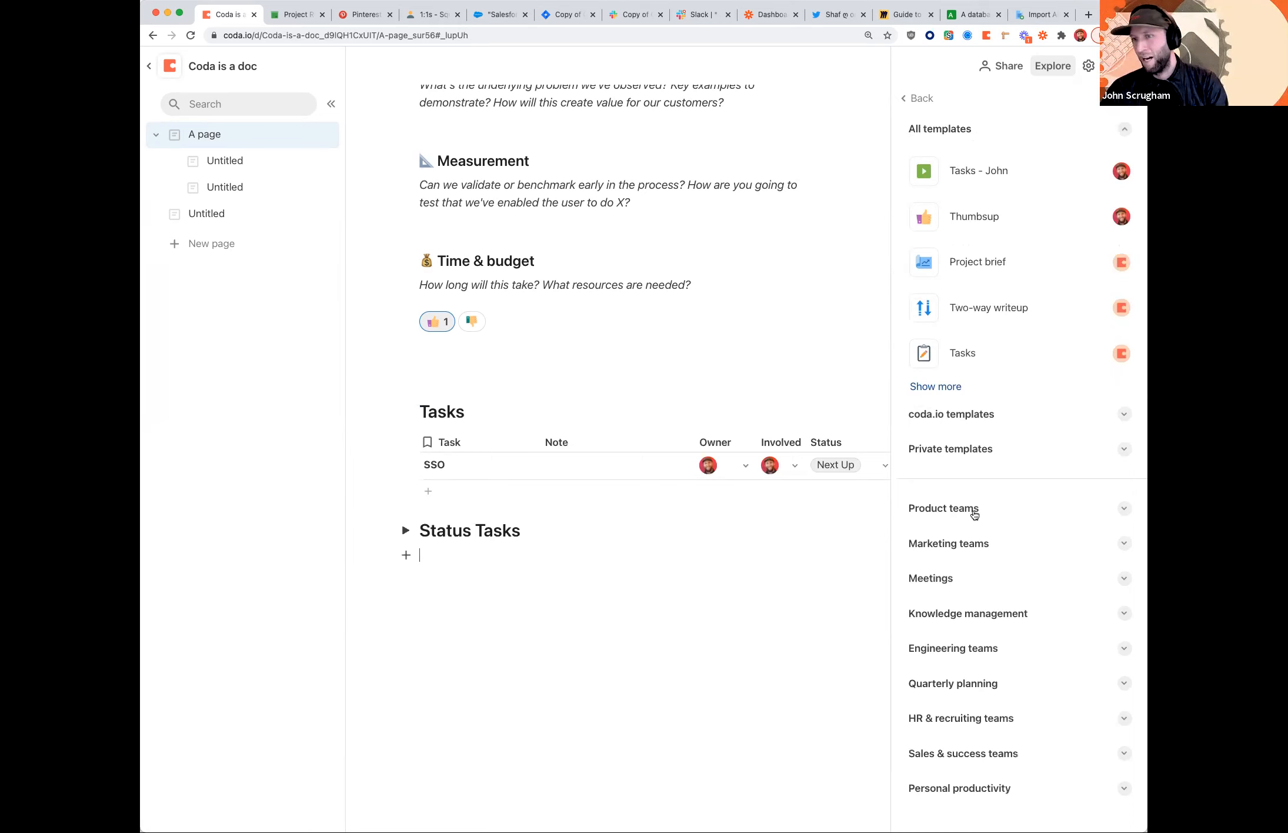
{"action": "left_click", "coordinate": [966, 509]}
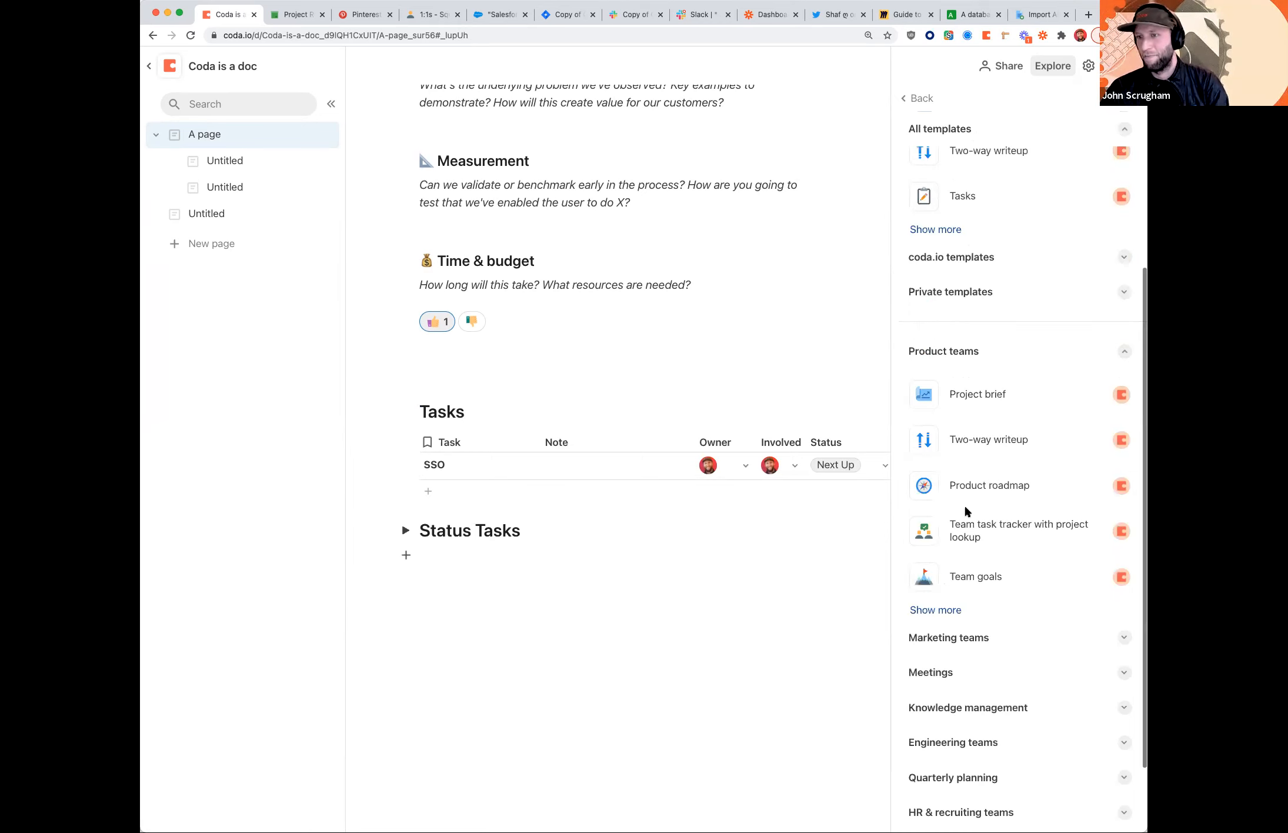
{"action": "scroll", "coordinate": [989, 388], "scroll_direction": "down", "scroll_amount": 2}
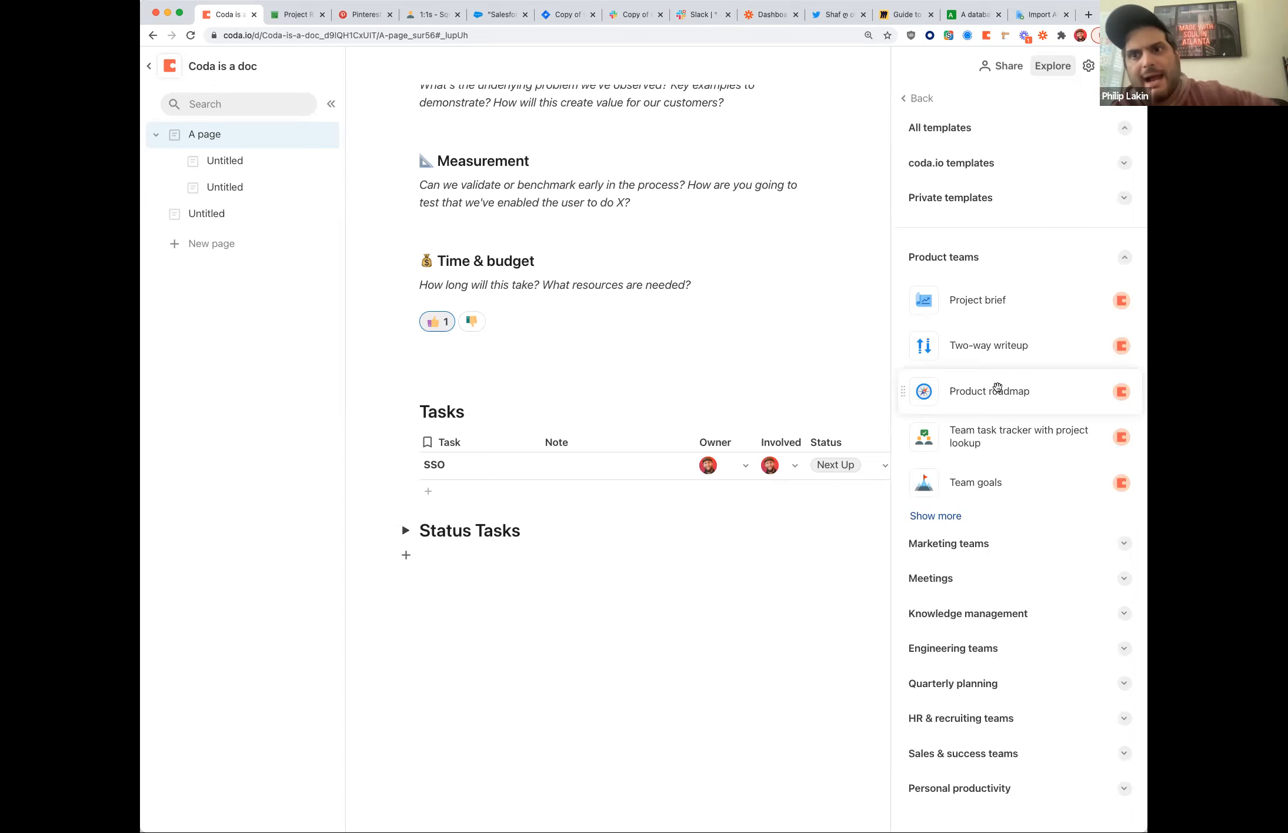
- Rename the first task in the Tasks table as Kickoff and add rows for Tasks, Design, Dev and Launch
{"action": "left_click", "coordinate": [579, 495]}
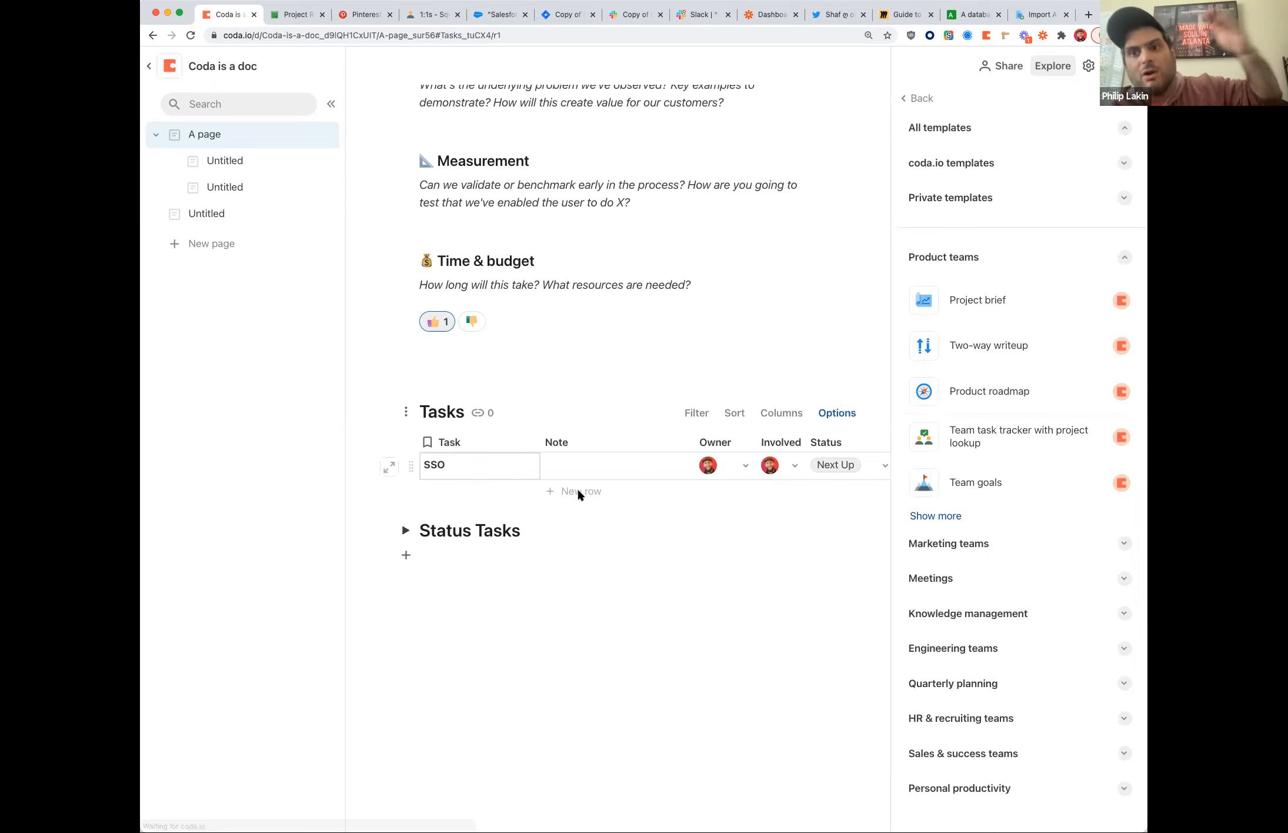
{"action": "type", "text": "Kickoff"}
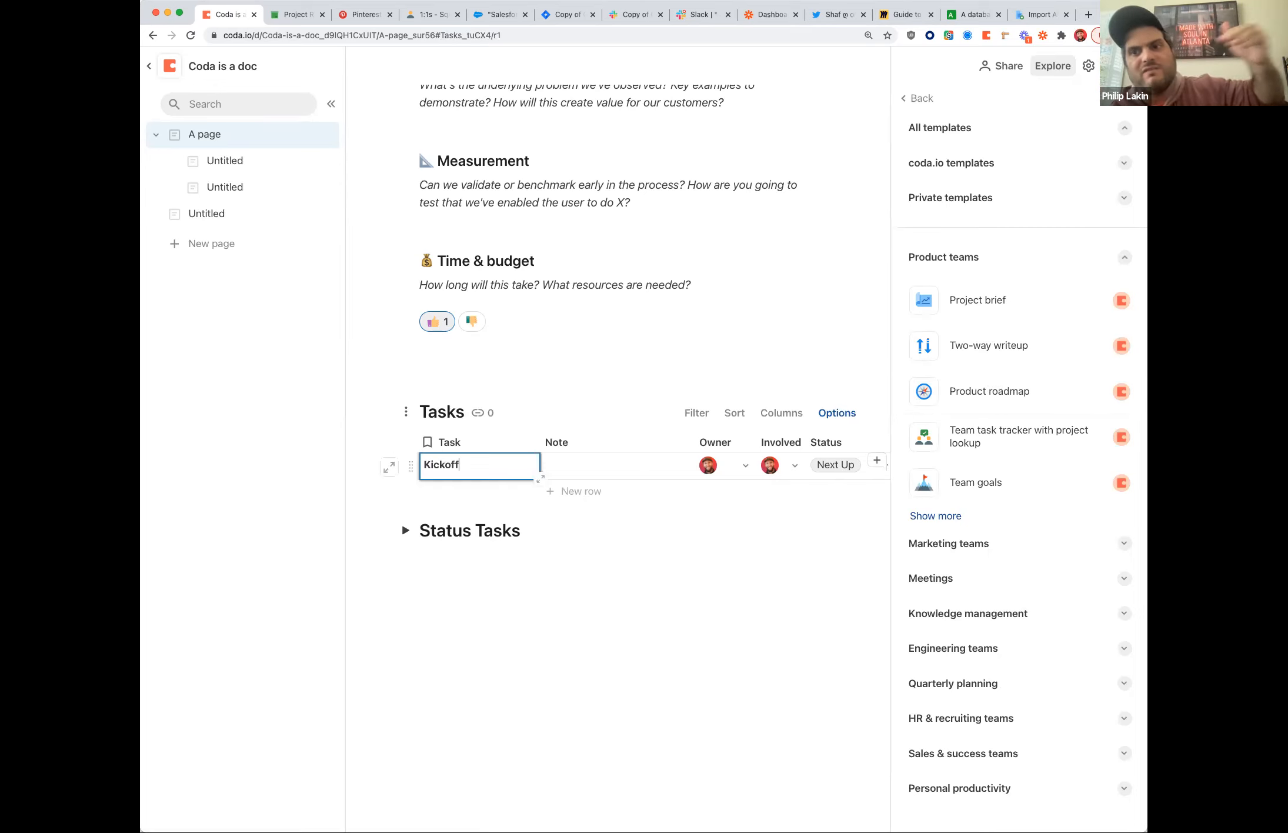
{"action": "key", "text": "Return"}
{"action": "type", "text": "T"}
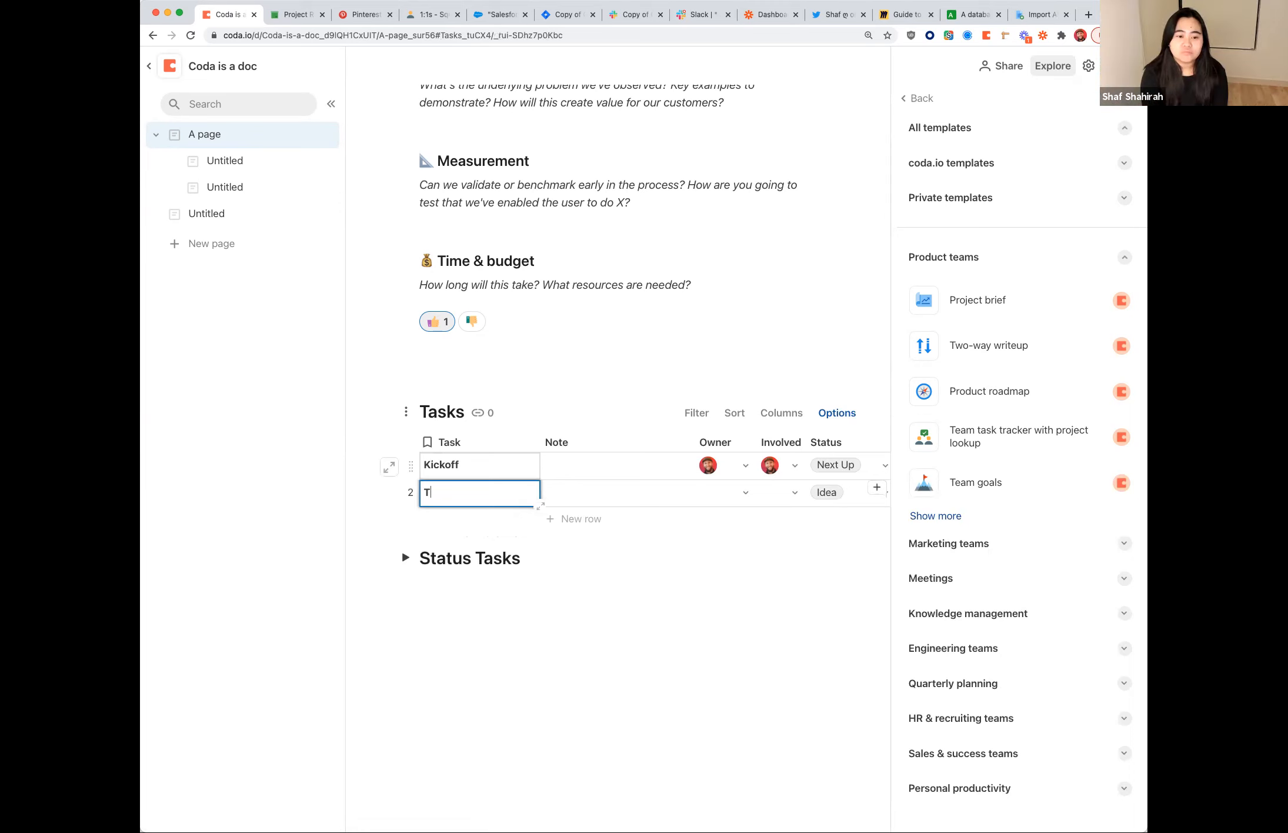
{"action": "type", "text": "asks"}
{"action": "key", "text": "Return"}
{"action": "type", "text": "Design"}
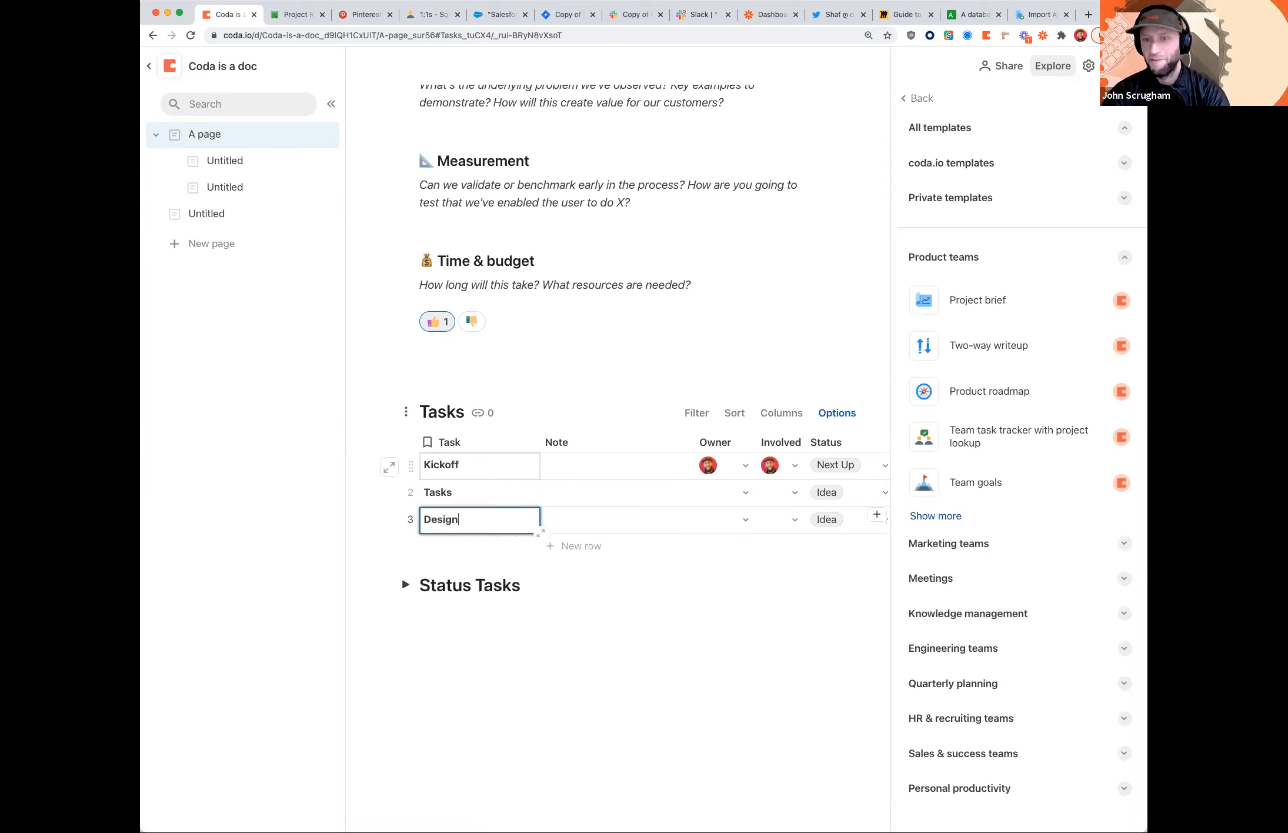
{"action": "key", "text": "Return"}
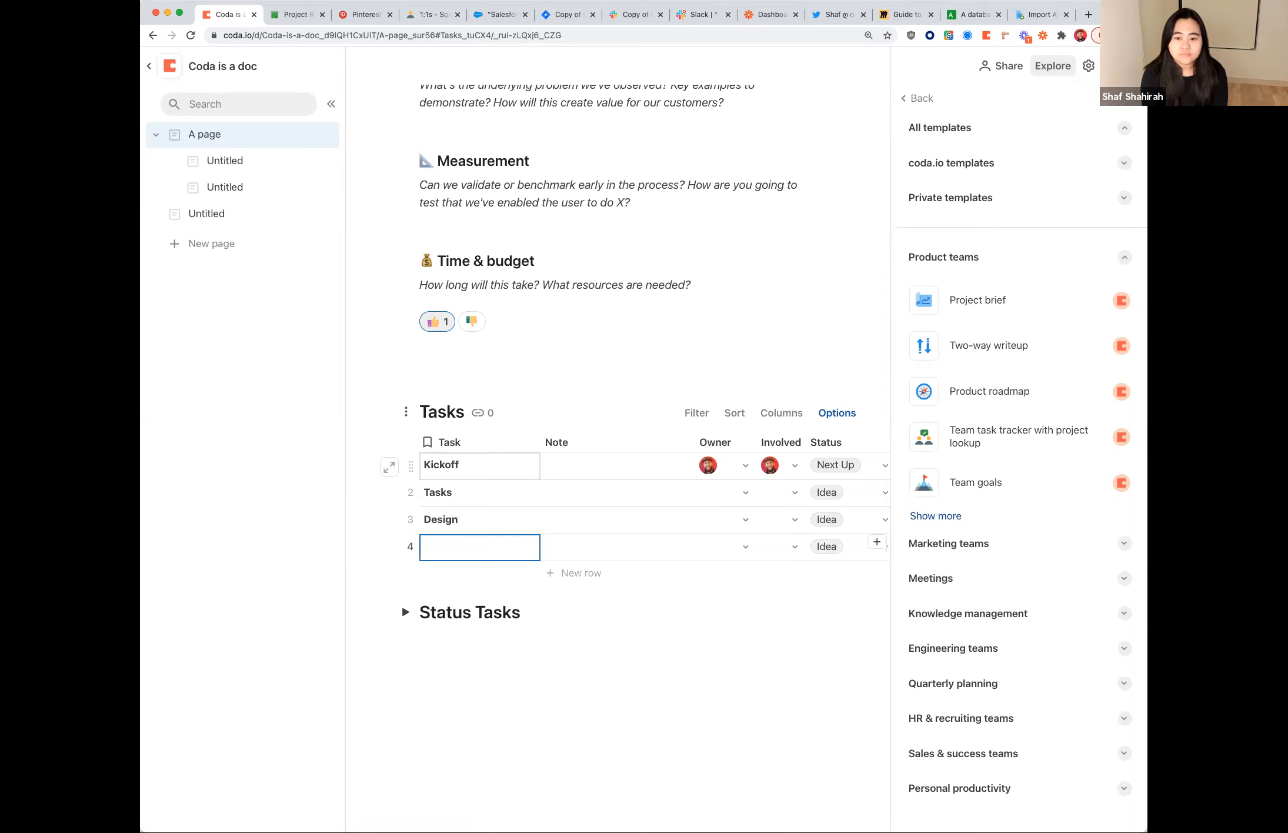
{"action": "type", "text": "Dev"}
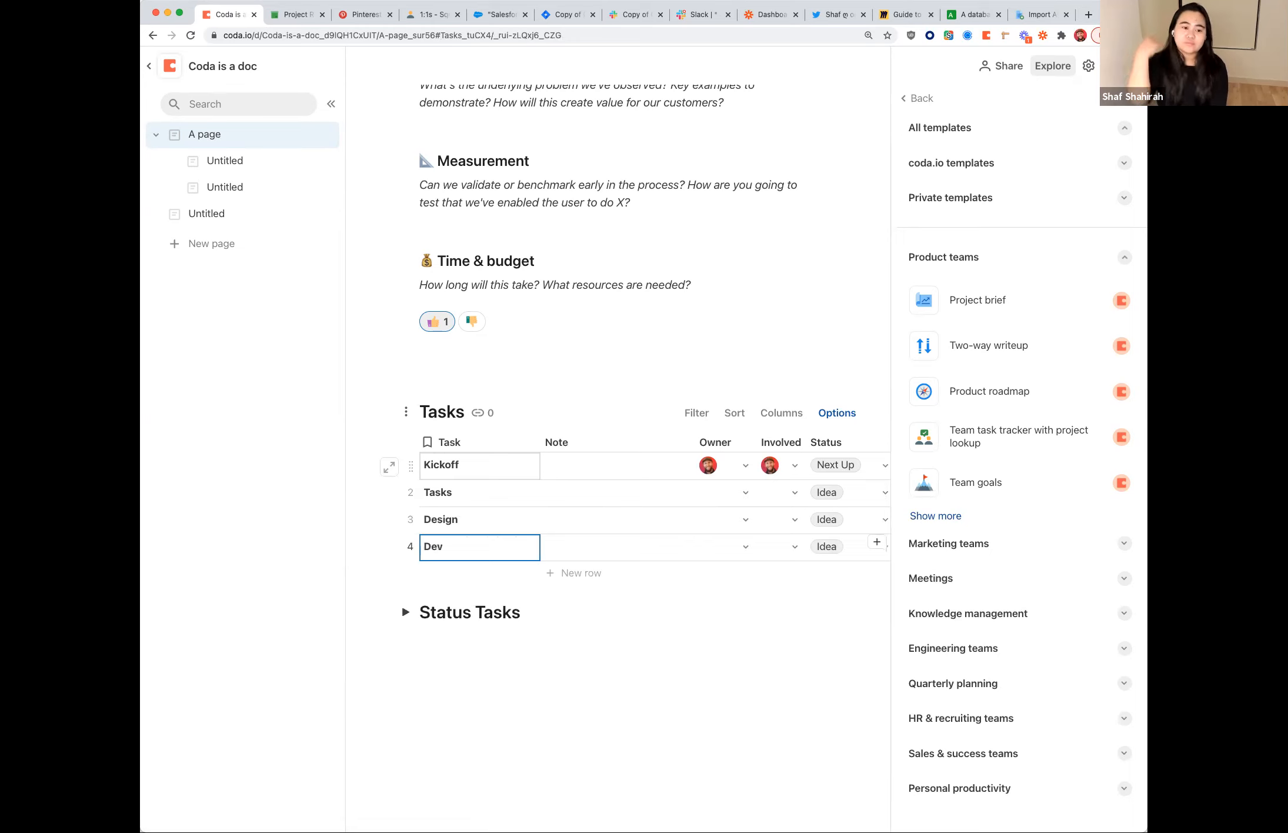
{"action": "key", "text": "Return"}
{"action": "type", "text": "Launch"}
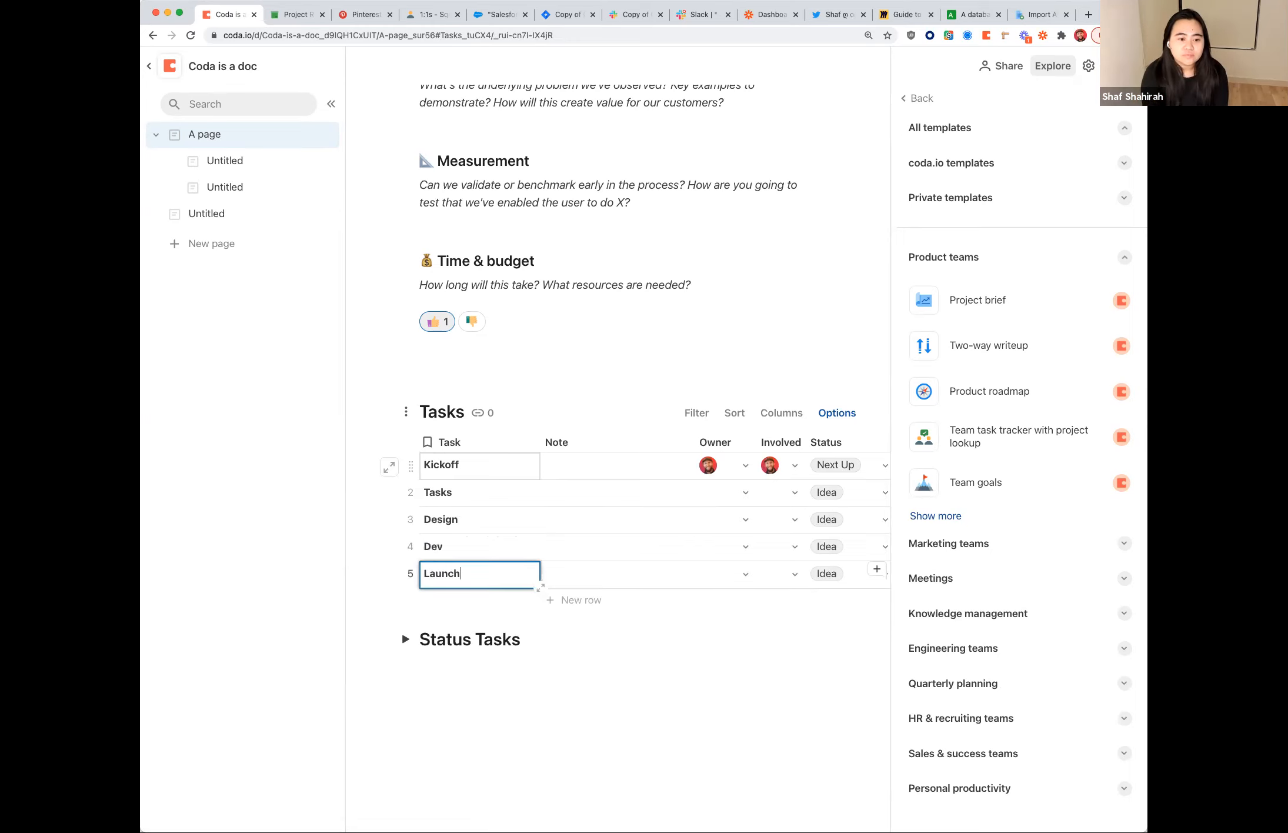
- Insert a blank table on the empty line below the Status Tasks section
{"action": "left_click", "coordinate": [568, 466]}
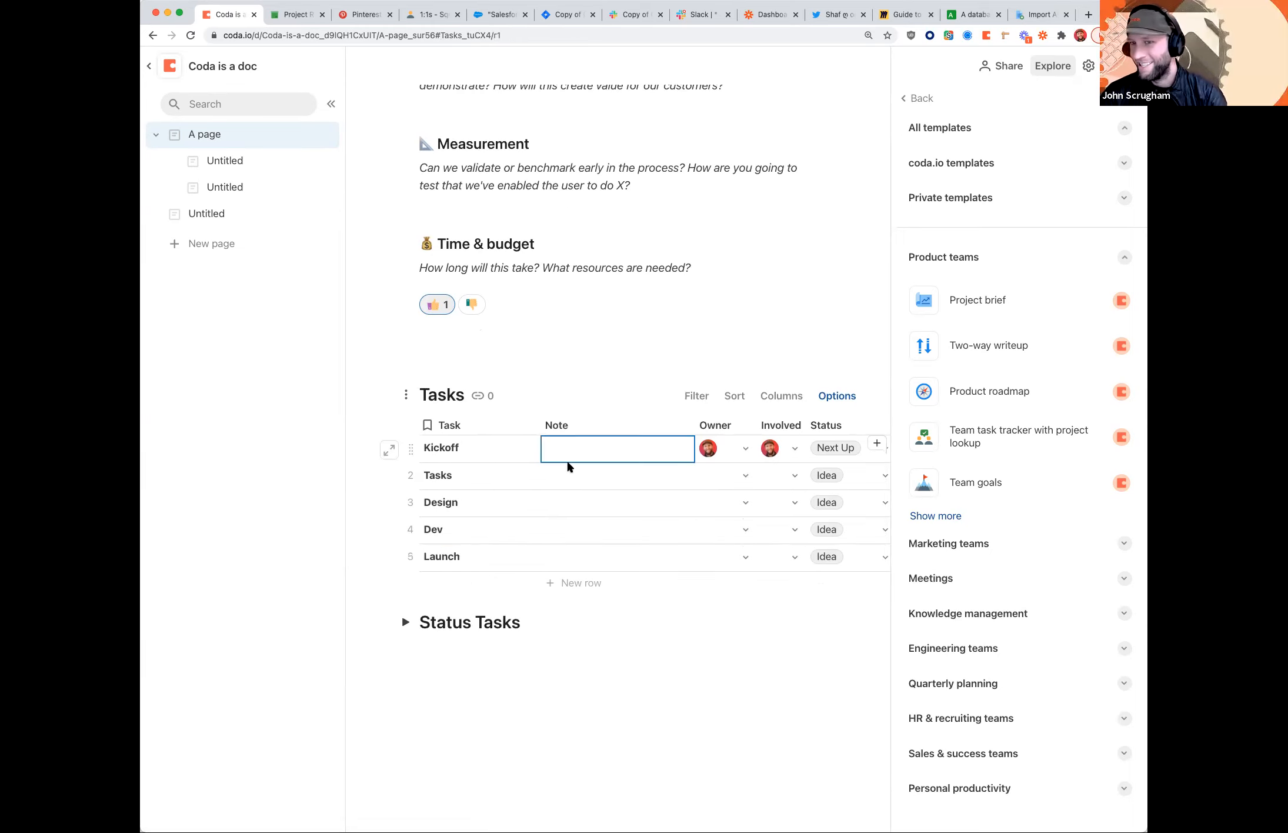
{"action": "scroll", "coordinate": [478, 439], "scroll_direction": "down", "scroll_amount": 5}
{"action": "left_click", "coordinate": [477, 438]}
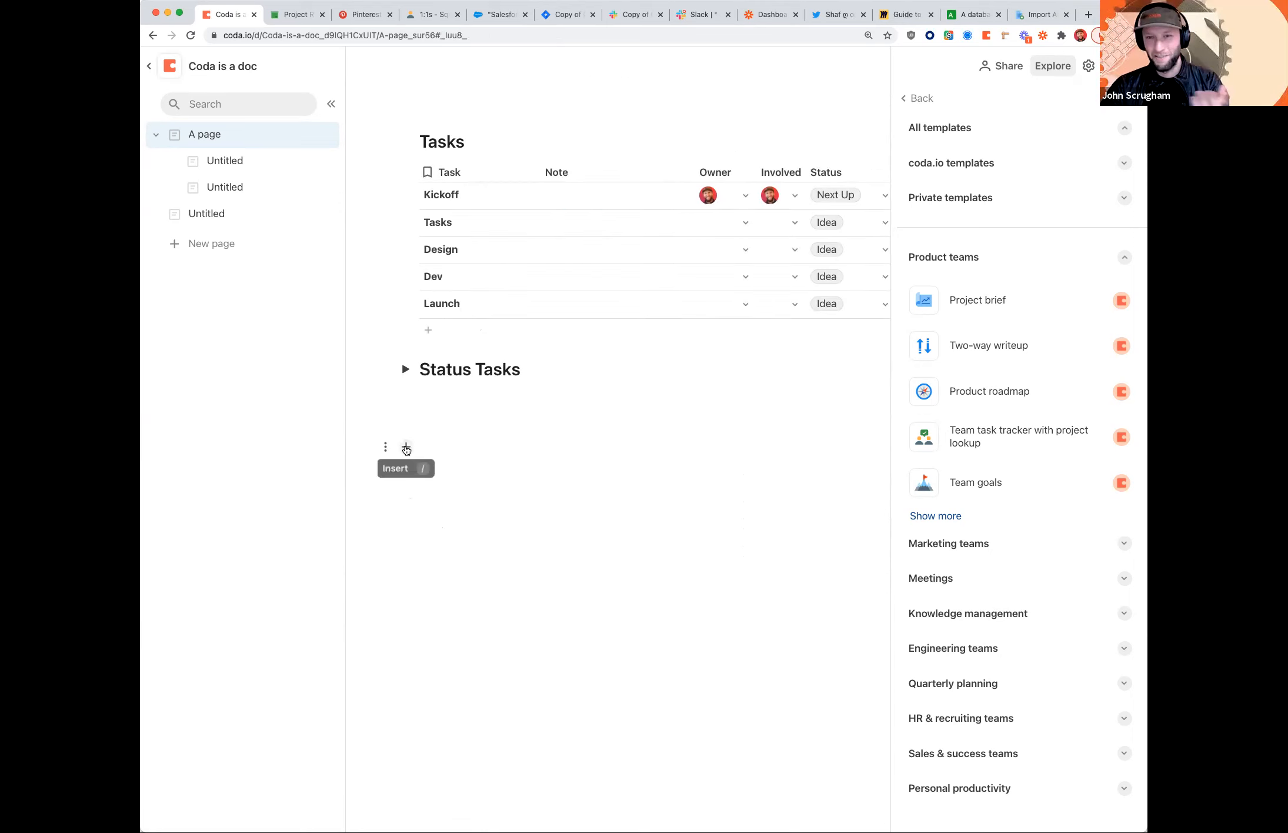
{"action": "left_click", "coordinate": [406, 446]}
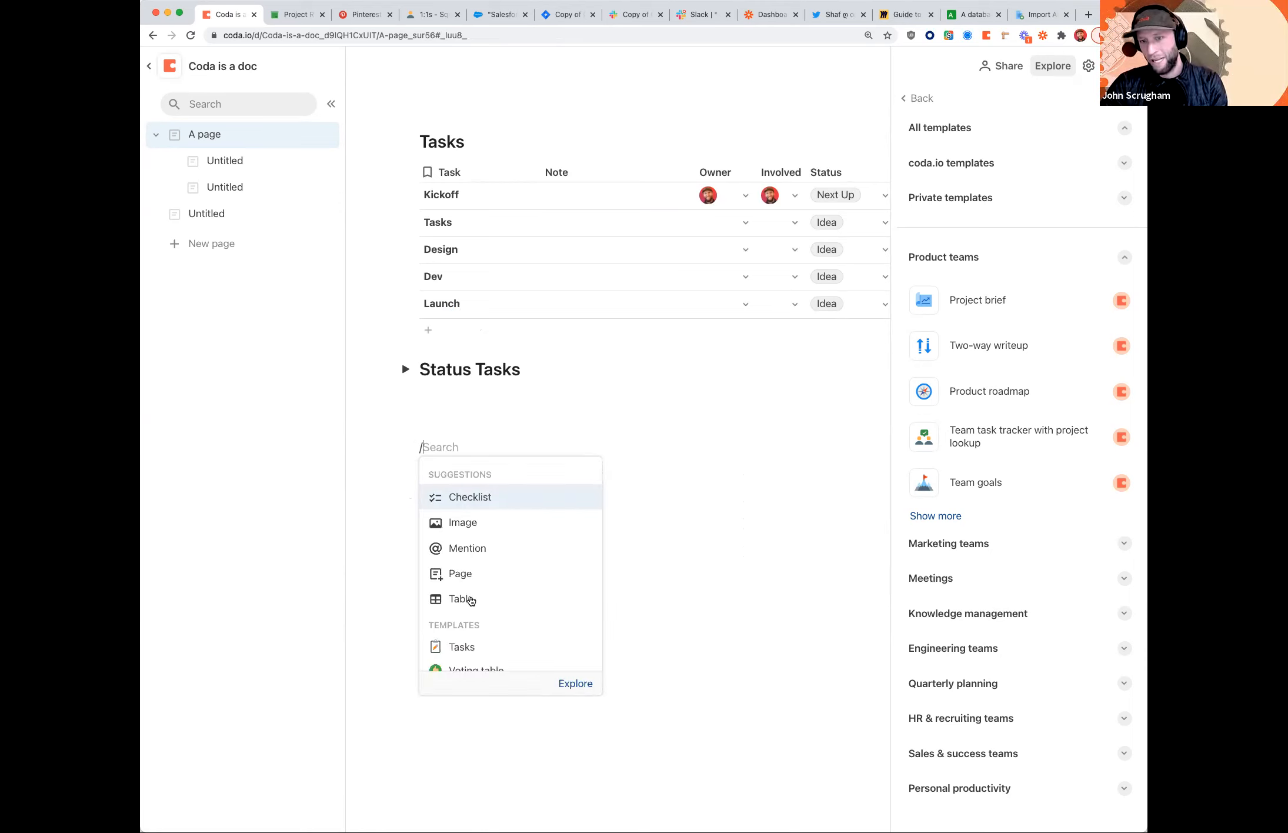
{"action": "key", "text": "Return"}
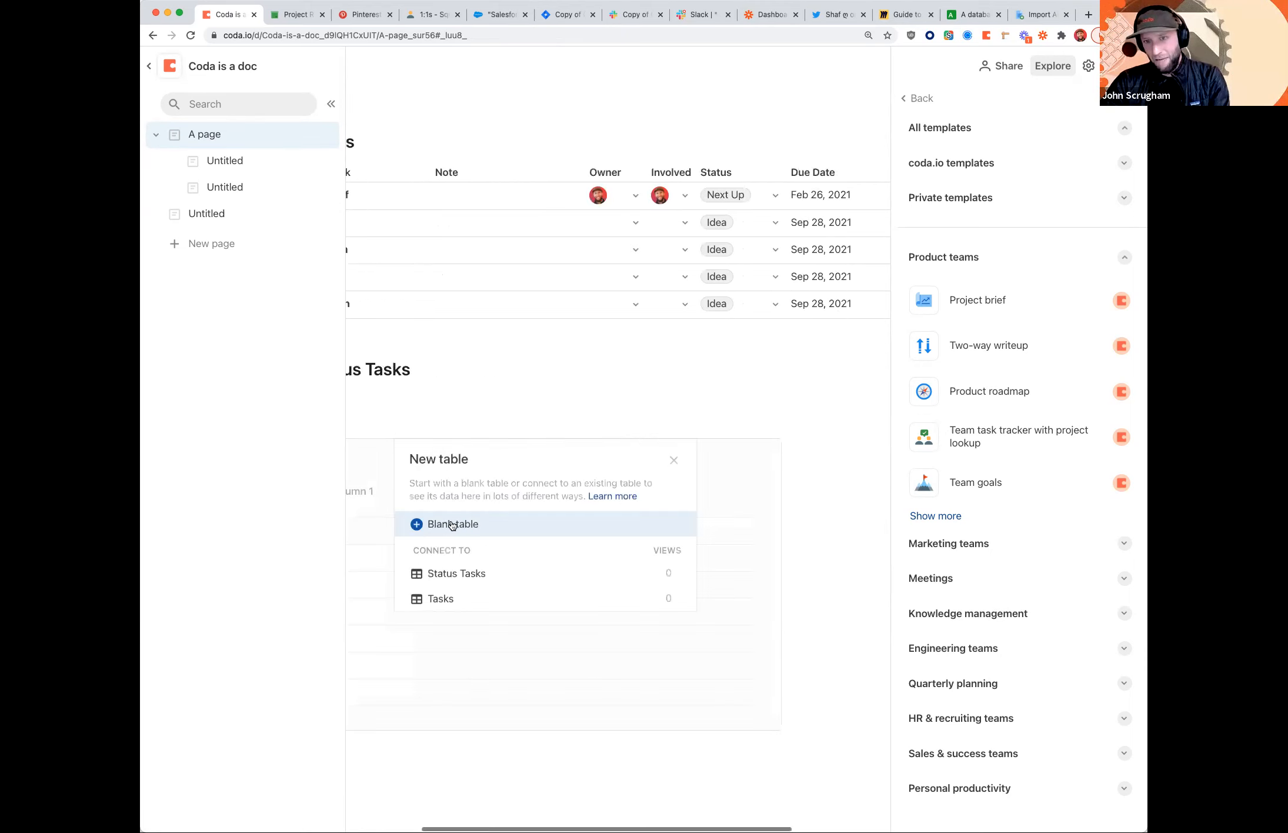
{"action": "left_click", "coordinate": [452, 524]}
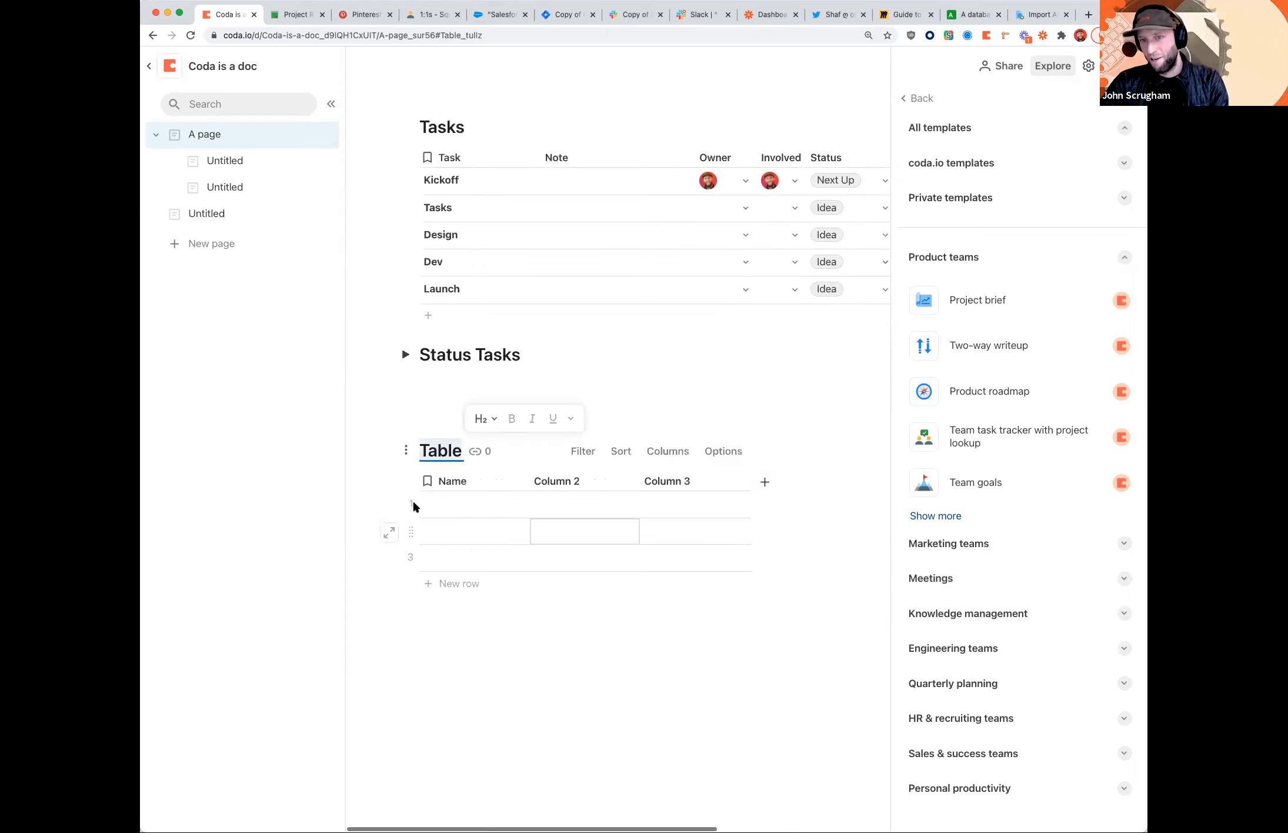
- Browse the insertable building blocks below the new table, from text blocks through to the board, calendar and timeline views
{"action": "left_click", "coordinate": [498, 662]}
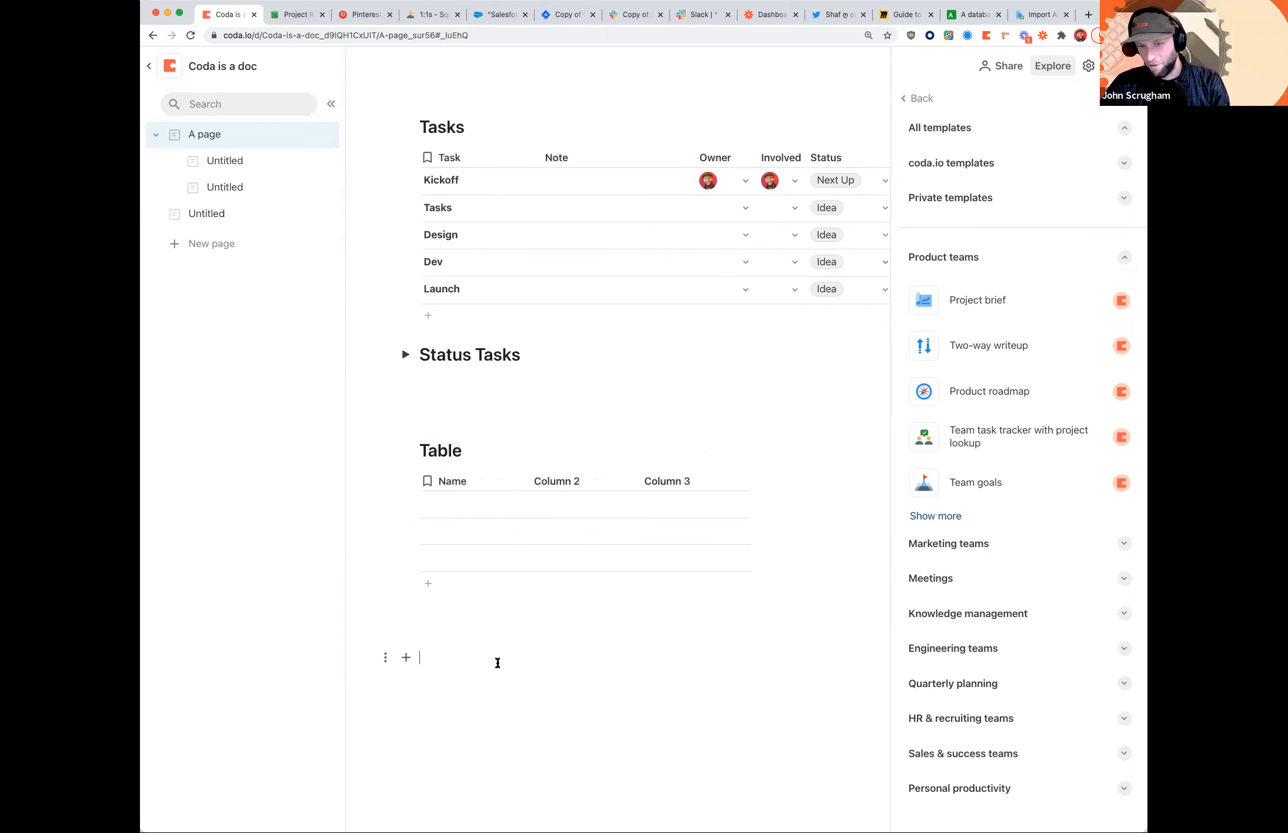
{"action": "type", "text": "/"}
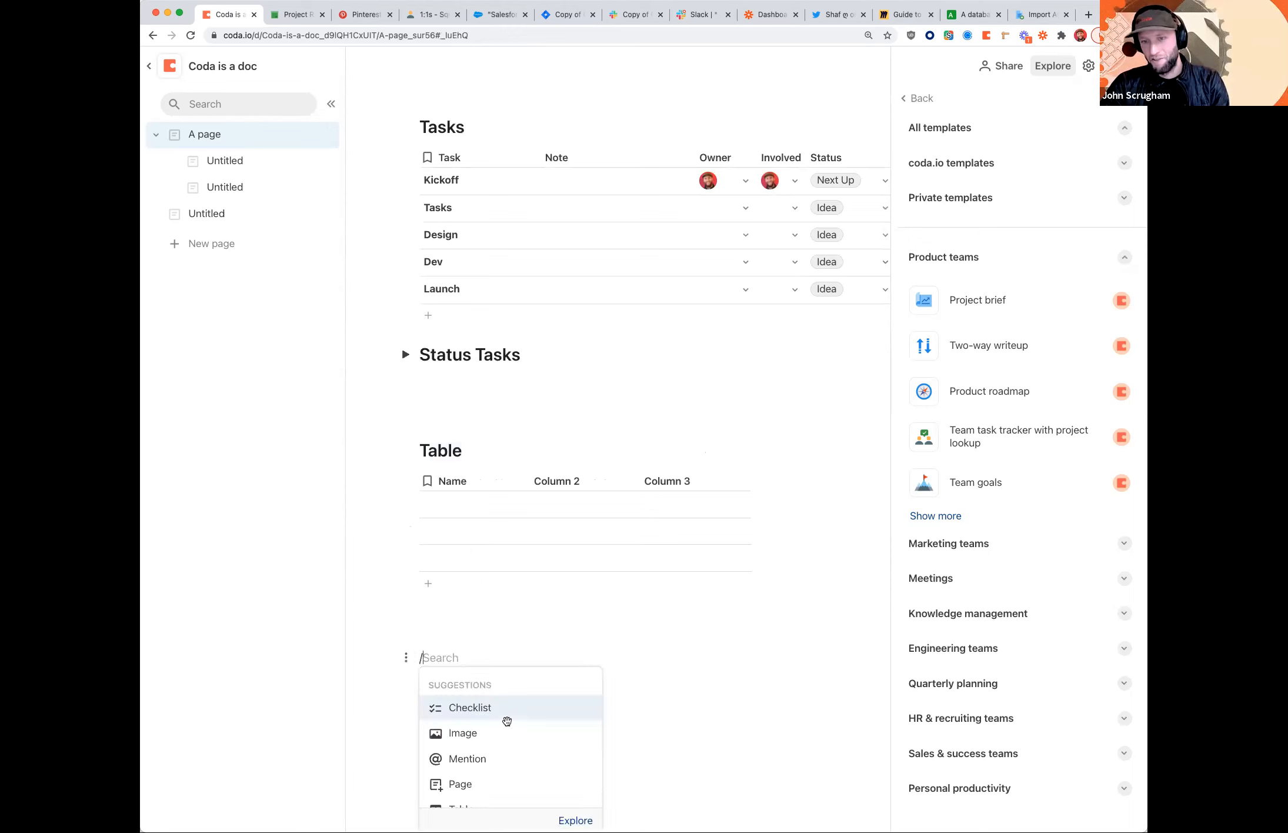
{"action": "scroll", "coordinate": [478, 717], "scroll_direction": "down", "scroll_amount": 3}
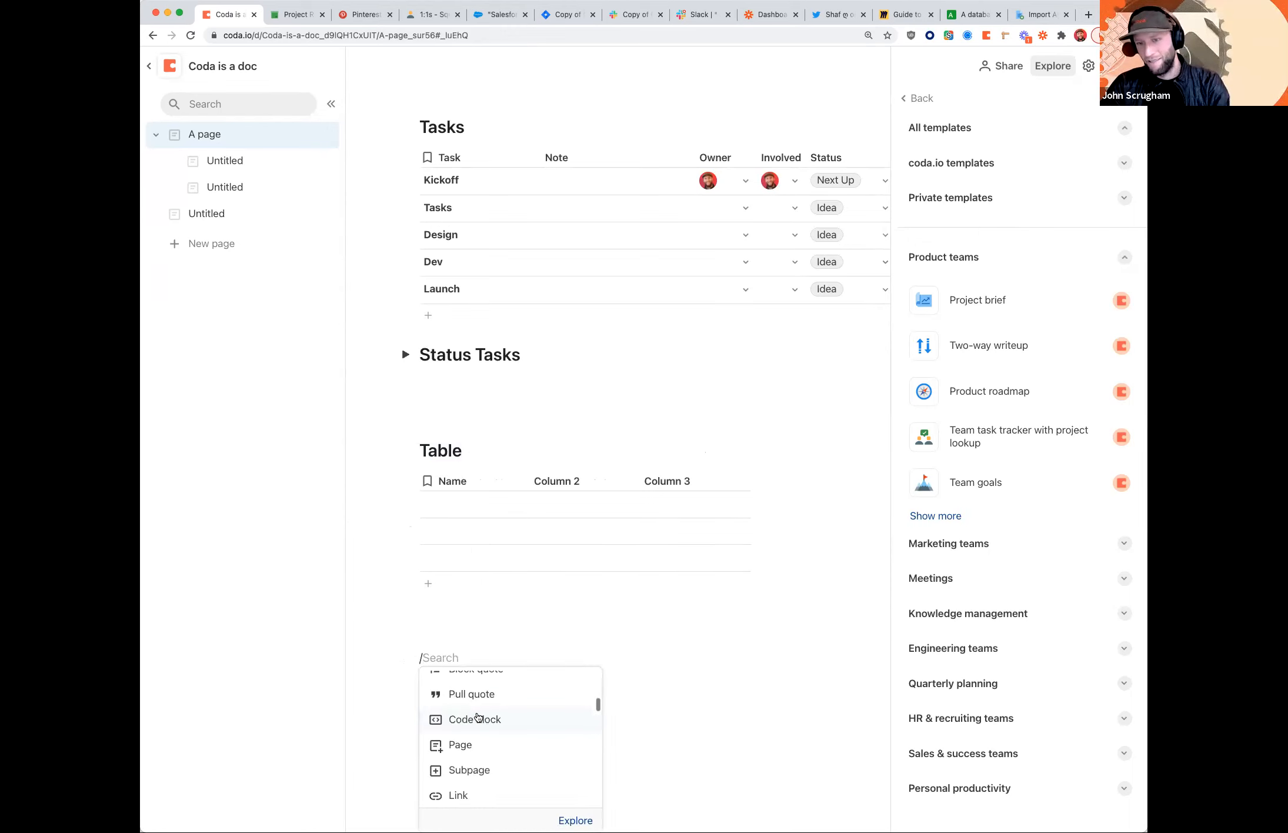
{"action": "scroll", "coordinate": [478, 717], "scroll_direction": "down", "scroll_amount": 6}
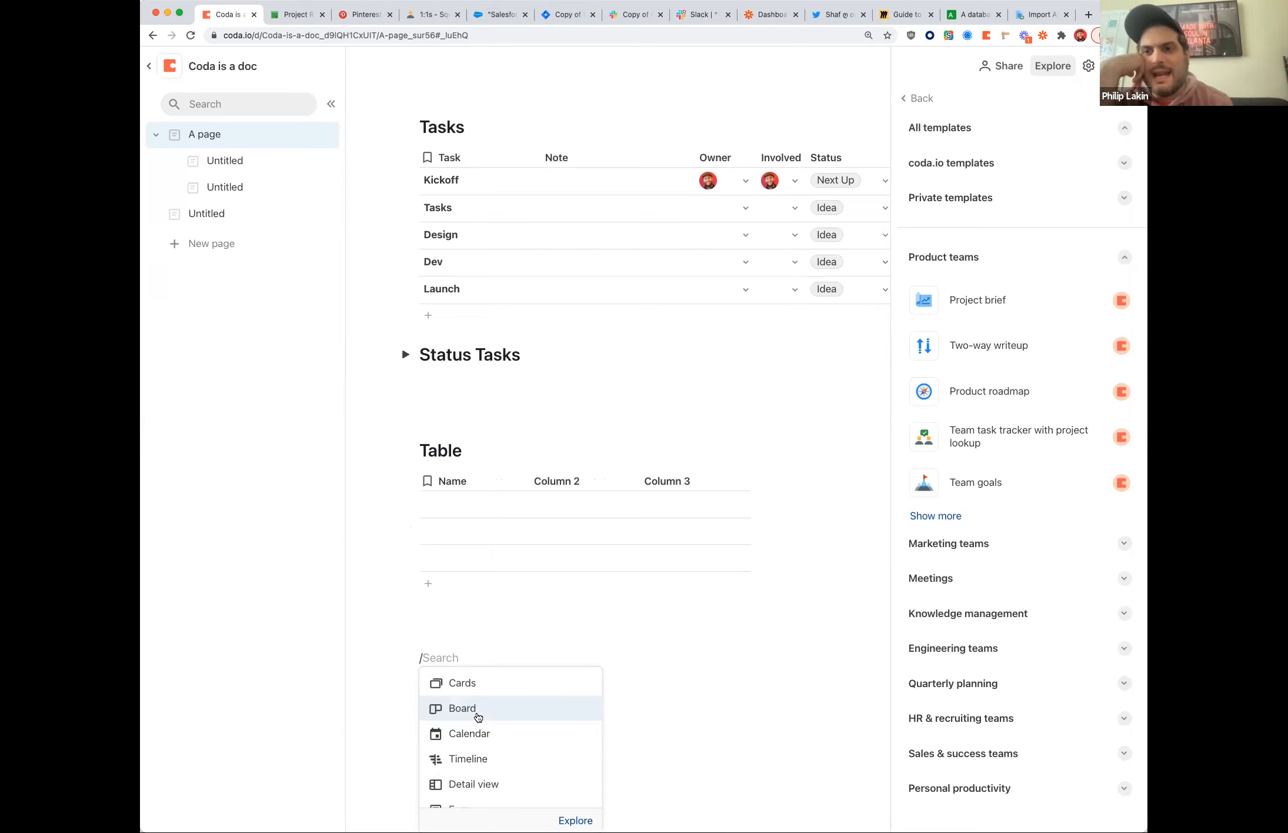
{"action": "left_click", "coordinate": [785, 532]}
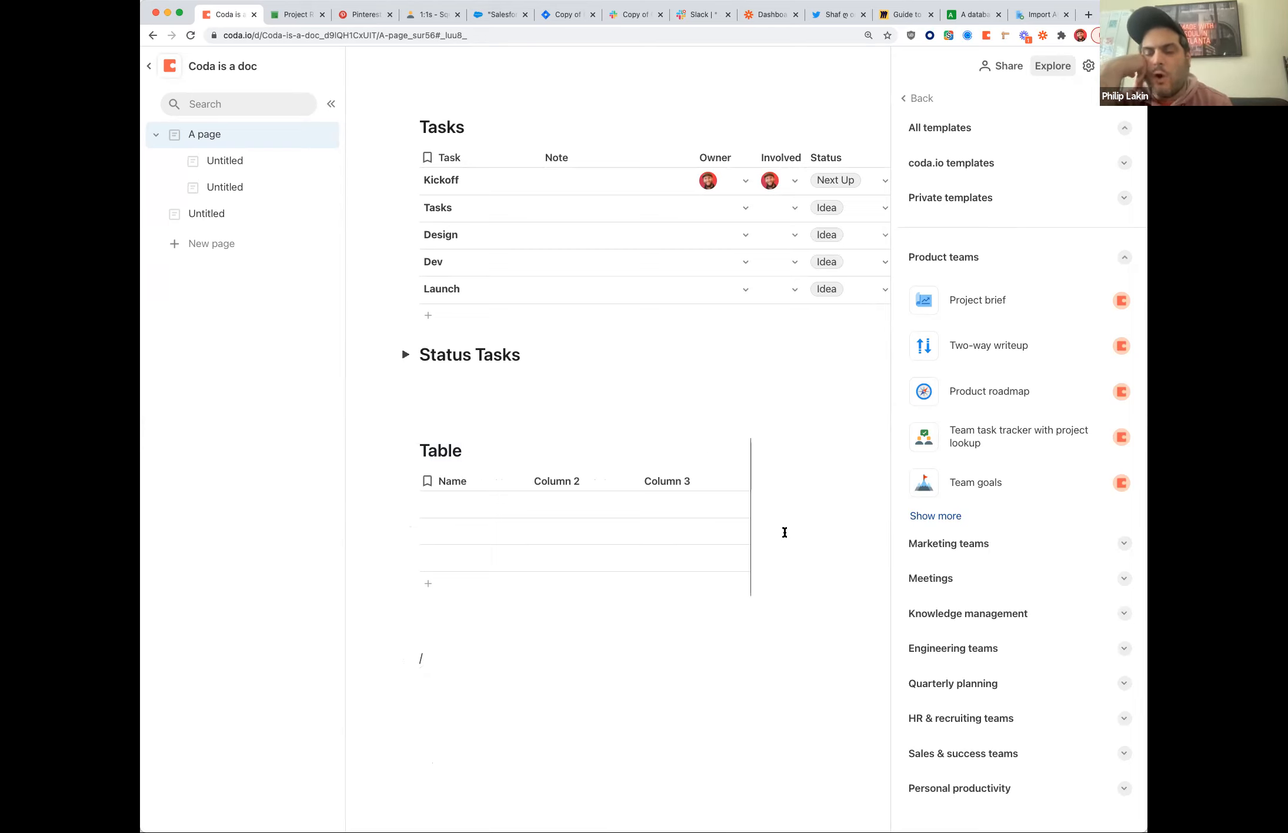
- Undo the blank table insertion and remove the leftover slash from the line below it
{"action": "left_click", "coordinate": [516, 533]}
{"action": "key", "text": "super+z"}
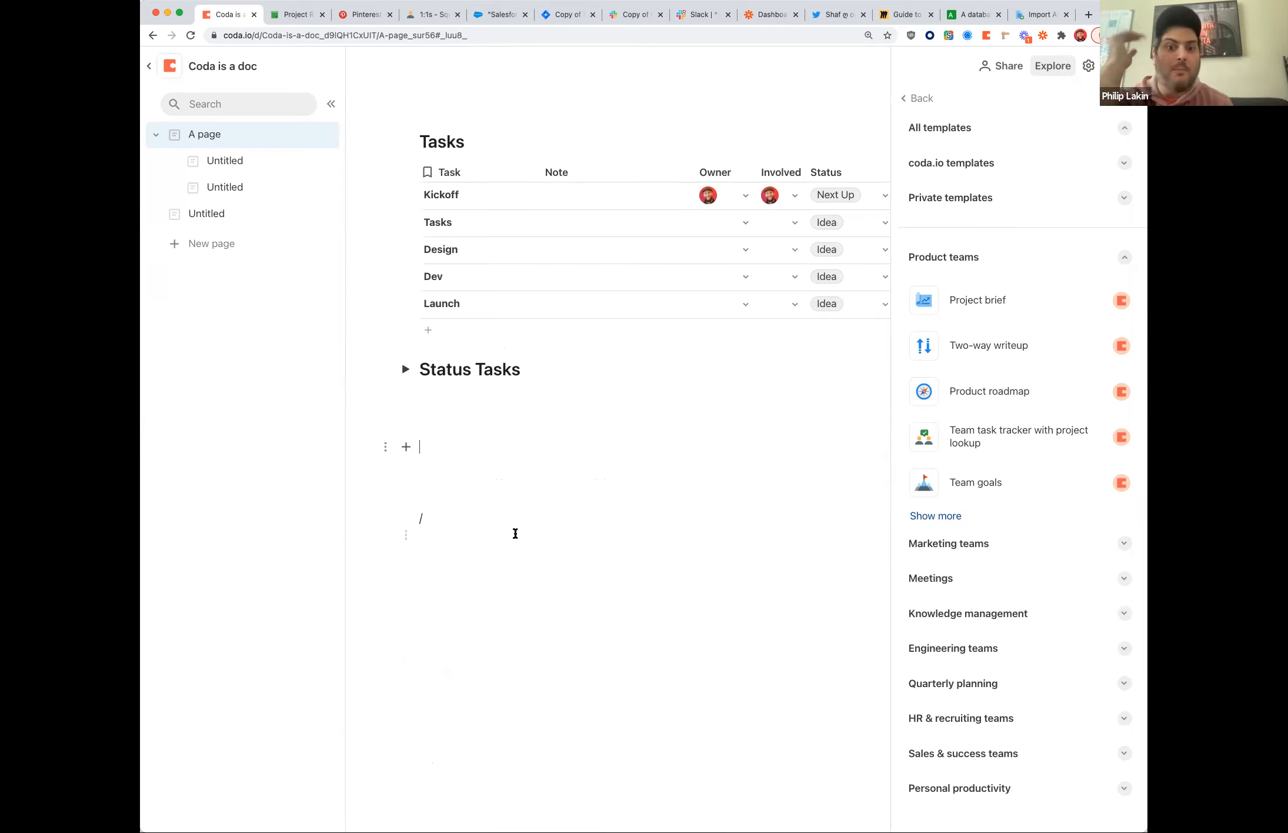
{"action": "double_click", "coordinate": [440, 487]}
{"action": "left_click", "coordinate": [420, 518]}
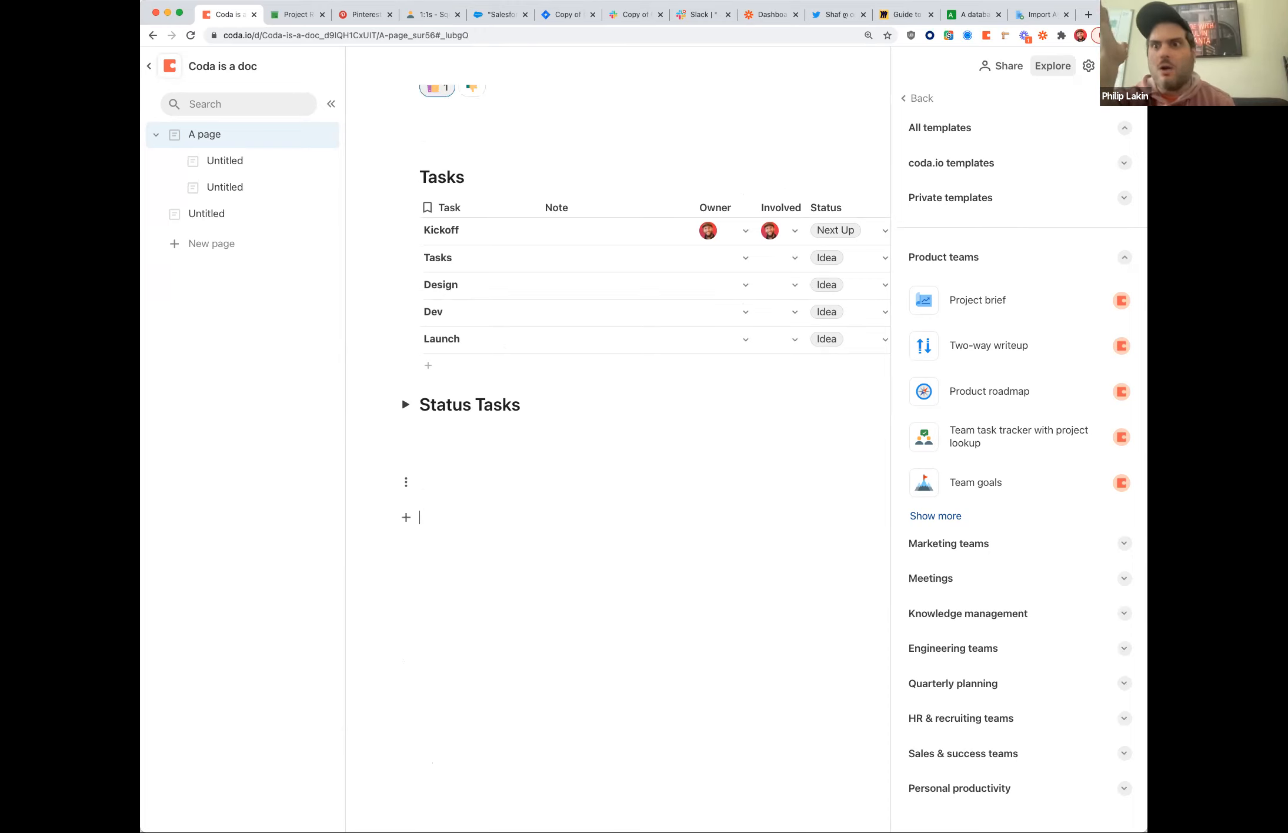
- Set the Design task's status to Active and close the template explorer
{"action": "left_click", "coordinate": [865, 277]}
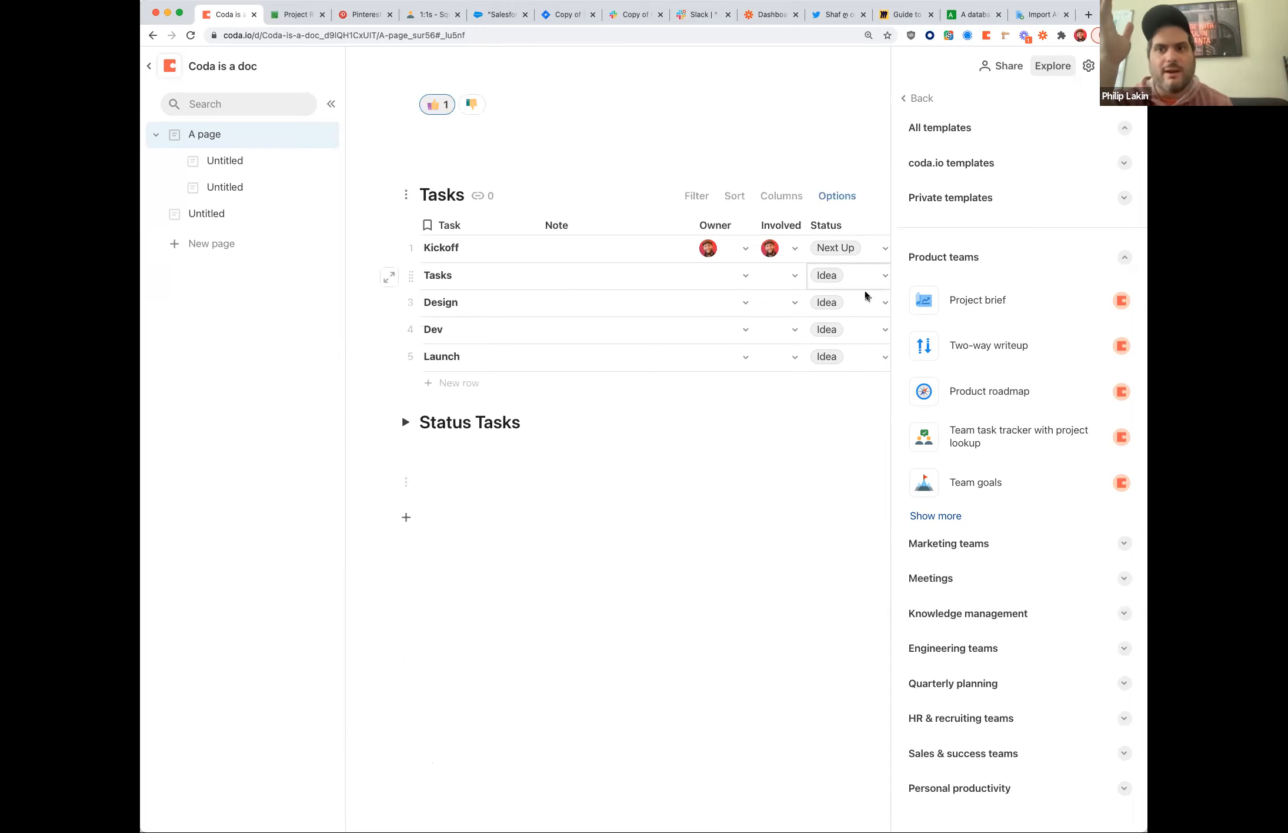
{"action": "left_click", "coordinate": [863, 311]}
{"action": "left_click", "coordinate": [861, 311]}
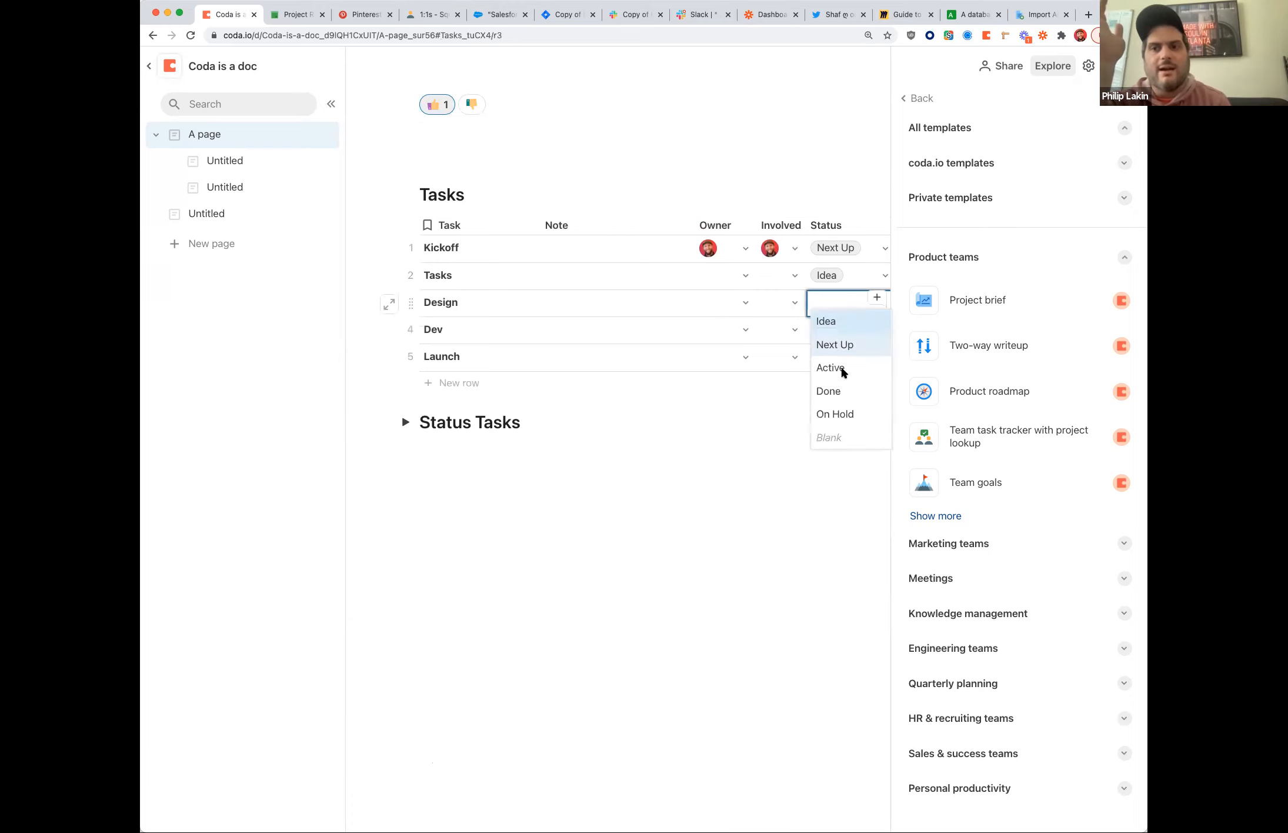
{"action": "left_click", "coordinate": [842, 370]}
{"action": "left_click", "coordinate": [1136, 104]}
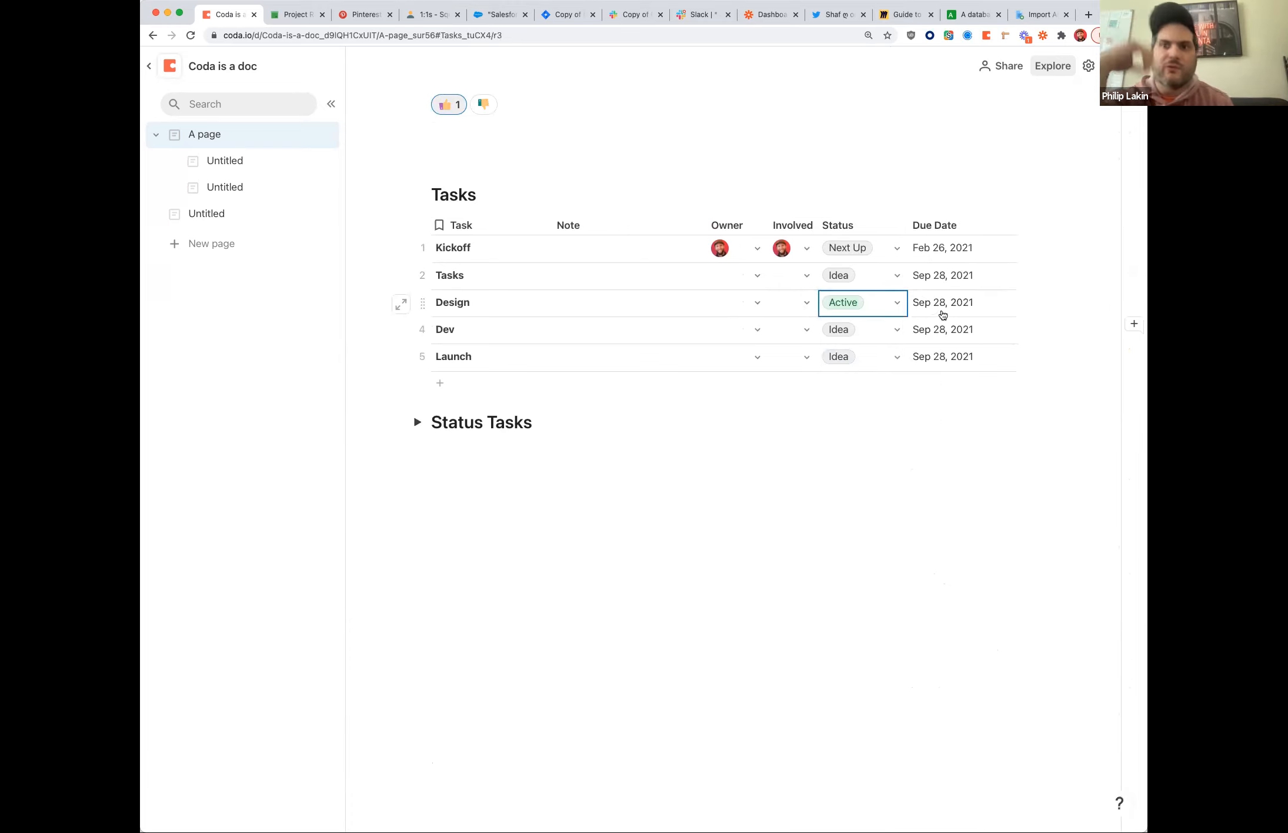
- Set the Dev task's status to Done and the Launch task's status to On Hold
{"action": "left_click", "coordinate": [911, 324]}
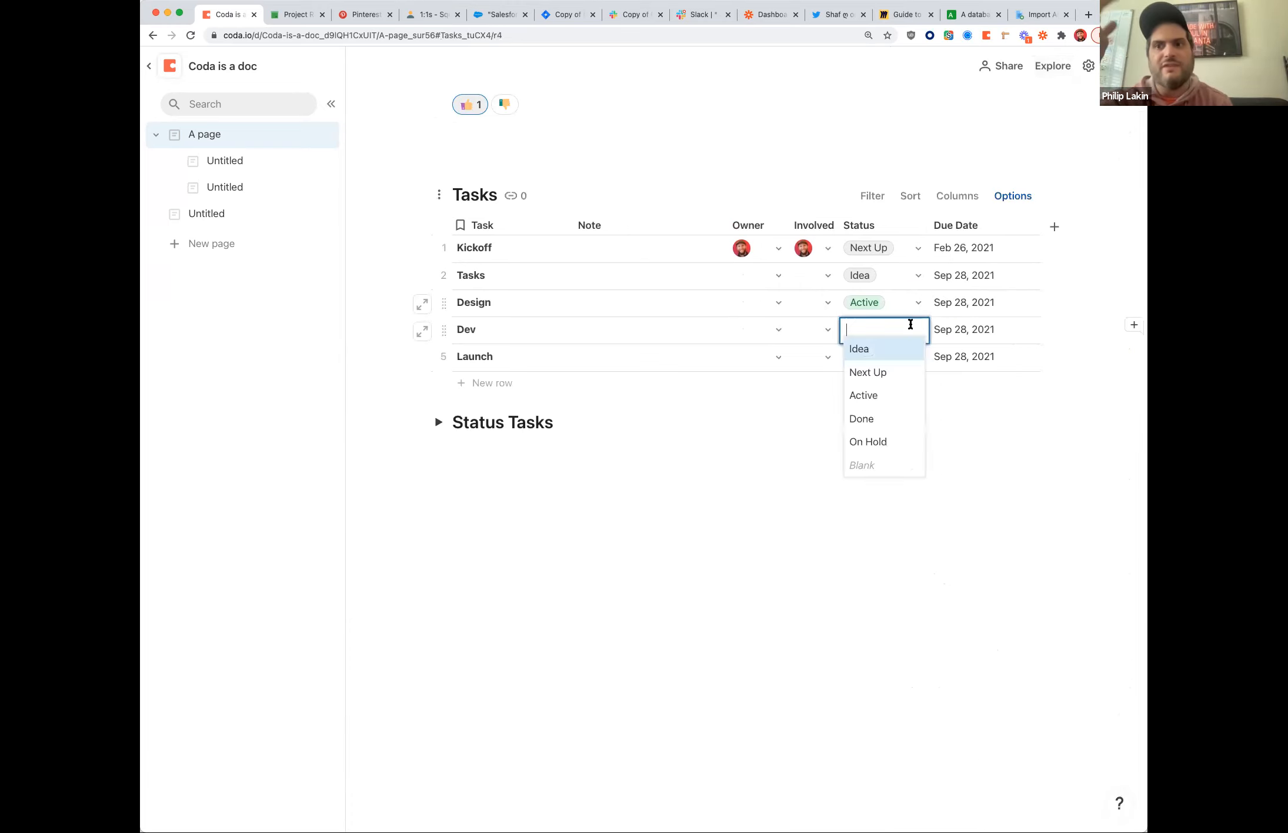
{"action": "key", "text": "Down"}
{"action": "key", "text": "Down"}
{"action": "key", "text": "Down"}
{"action": "key", "text": "Return"}
{"action": "left_click", "coordinate": [917, 360]}
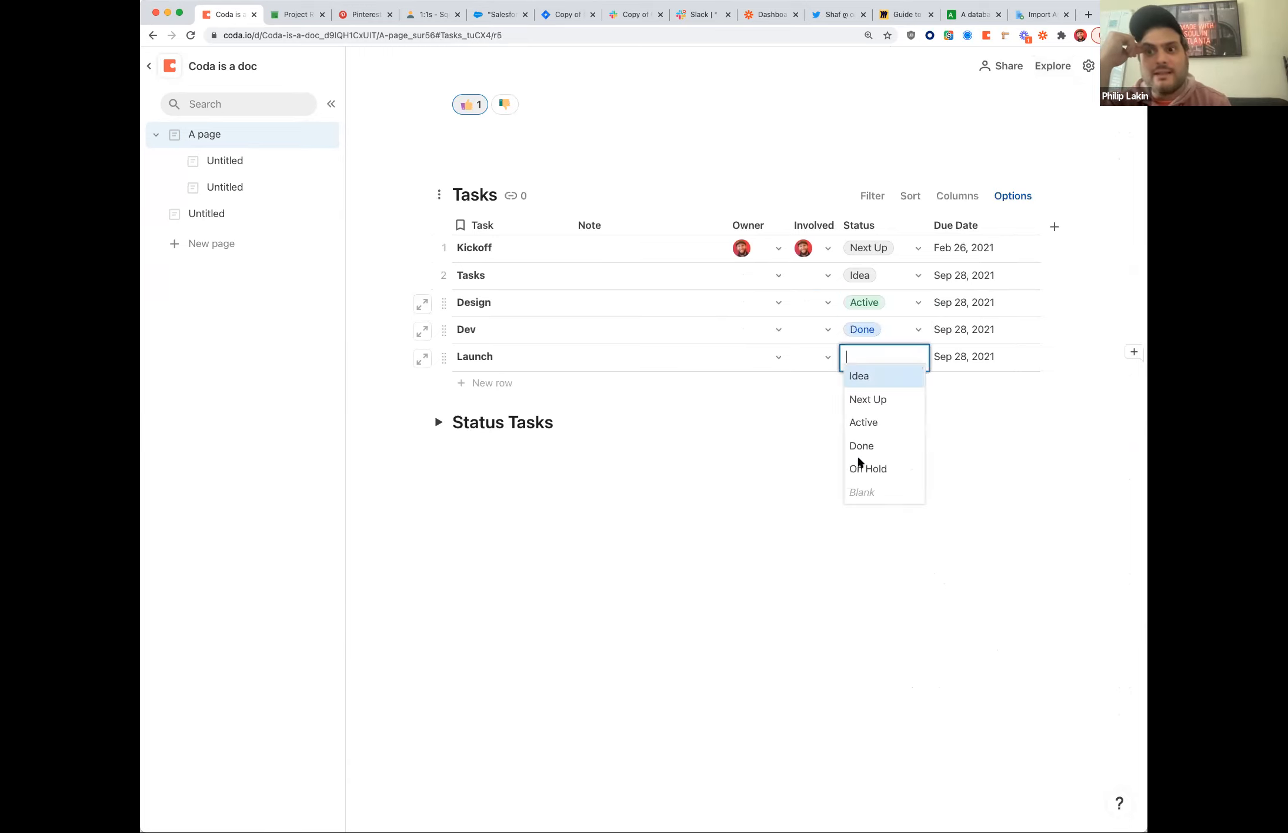
{"action": "left_click", "coordinate": [859, 466]}
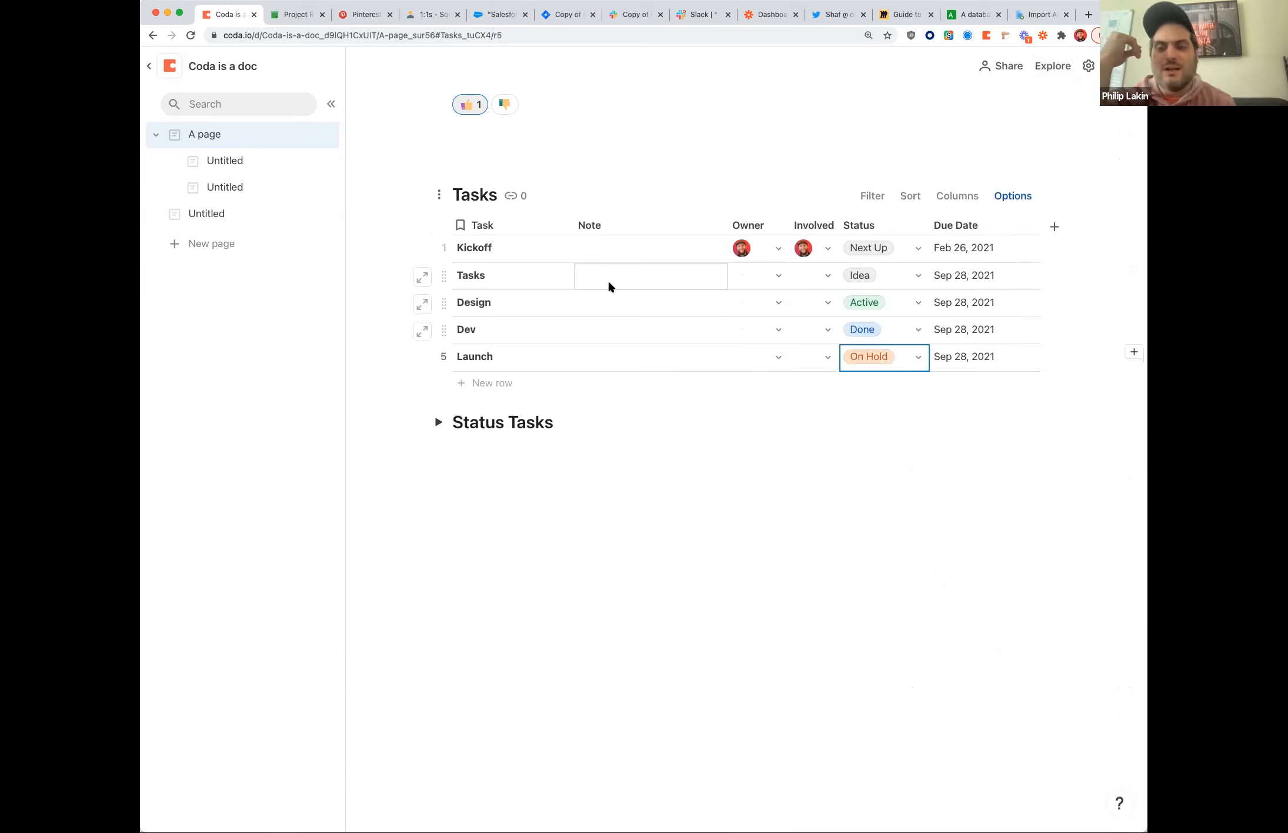
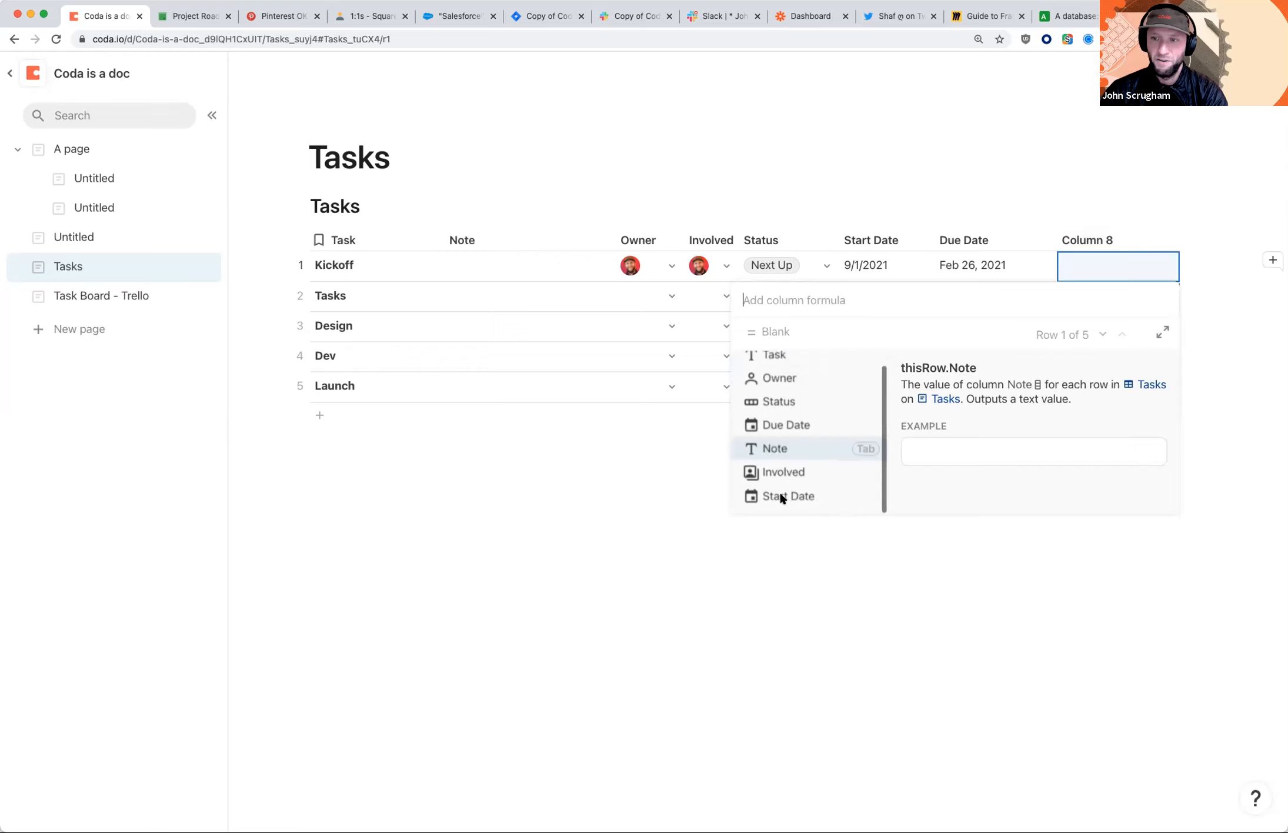
- Give Column 8 of the Tasks table a formula that subtracts Start Date from Due Date
{"action": "left_click", "coordinate": [785, 427]}
{"action": "type", "text": "-"}
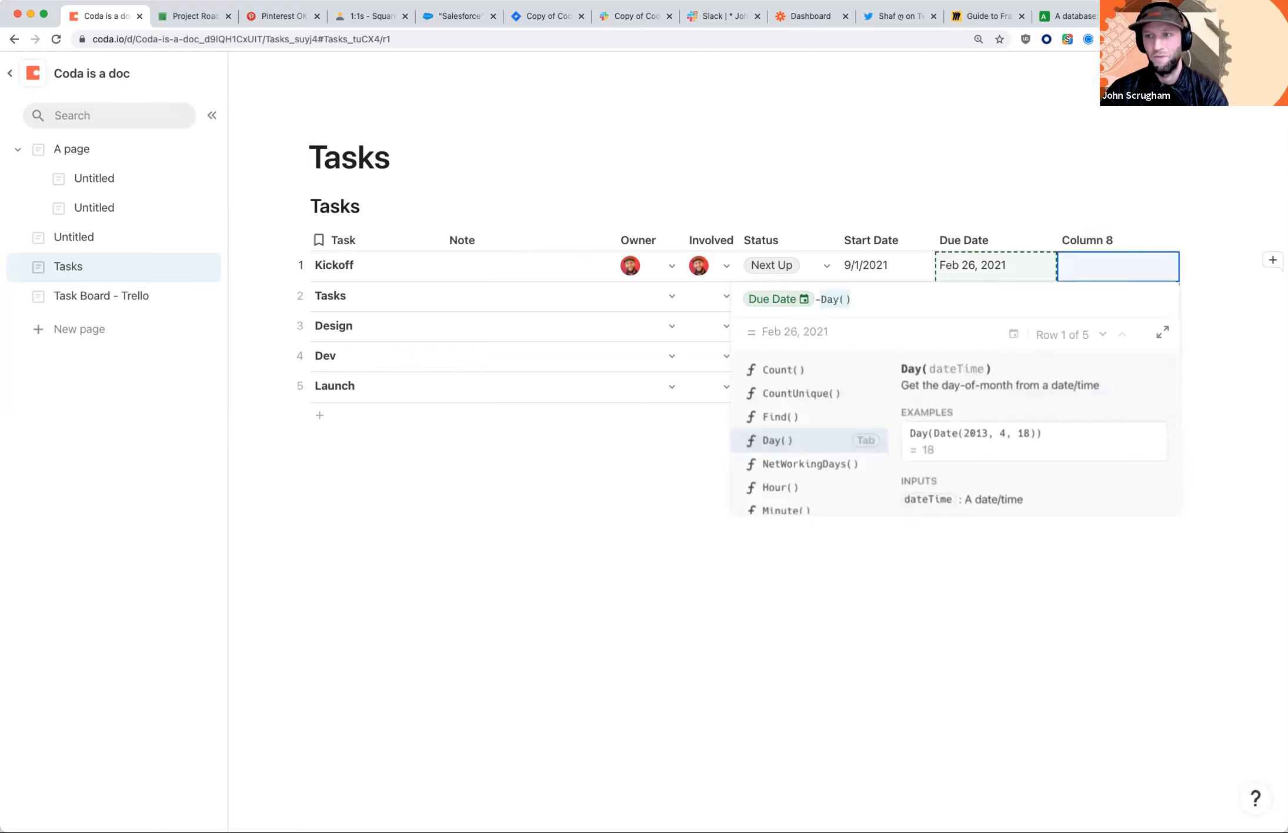
{"action": "type", "text": "st"}
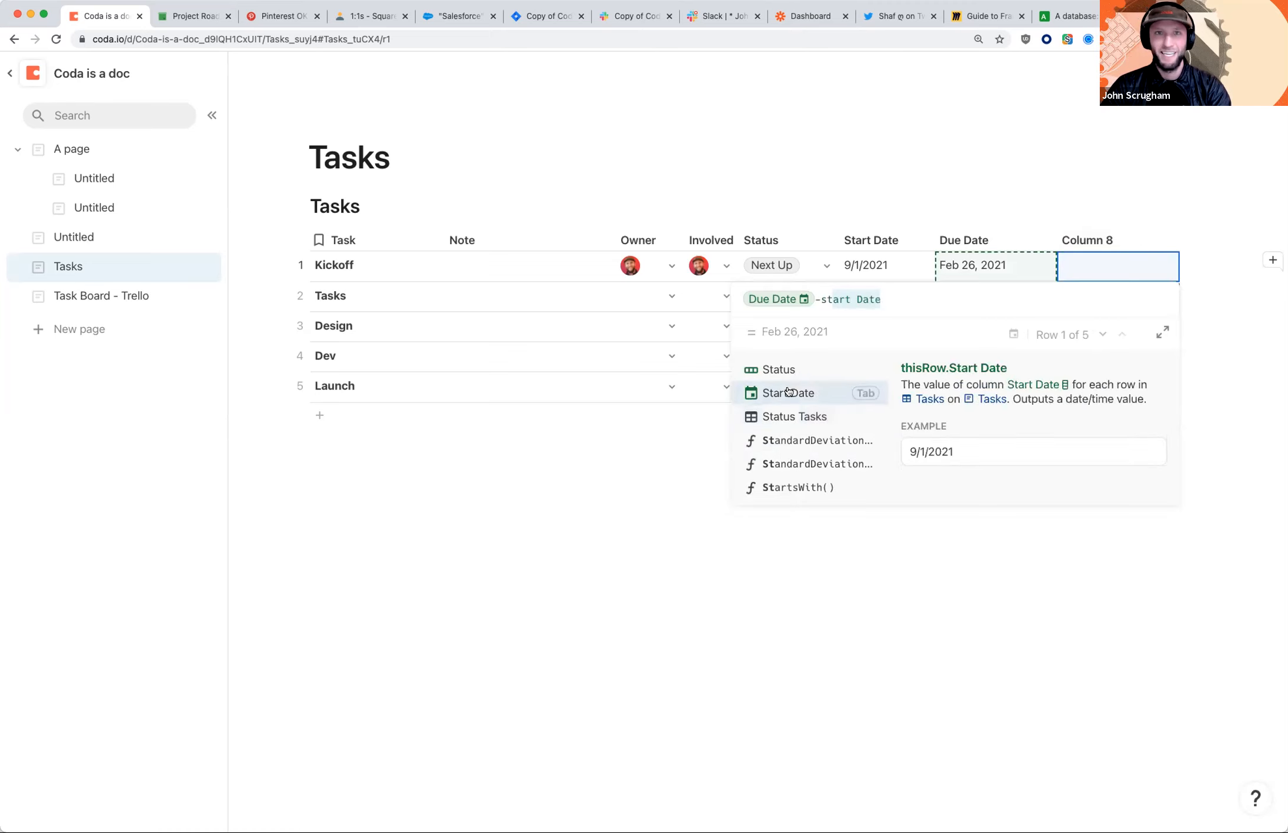
{"action": "left_click", "coordinate": [789, 393]}
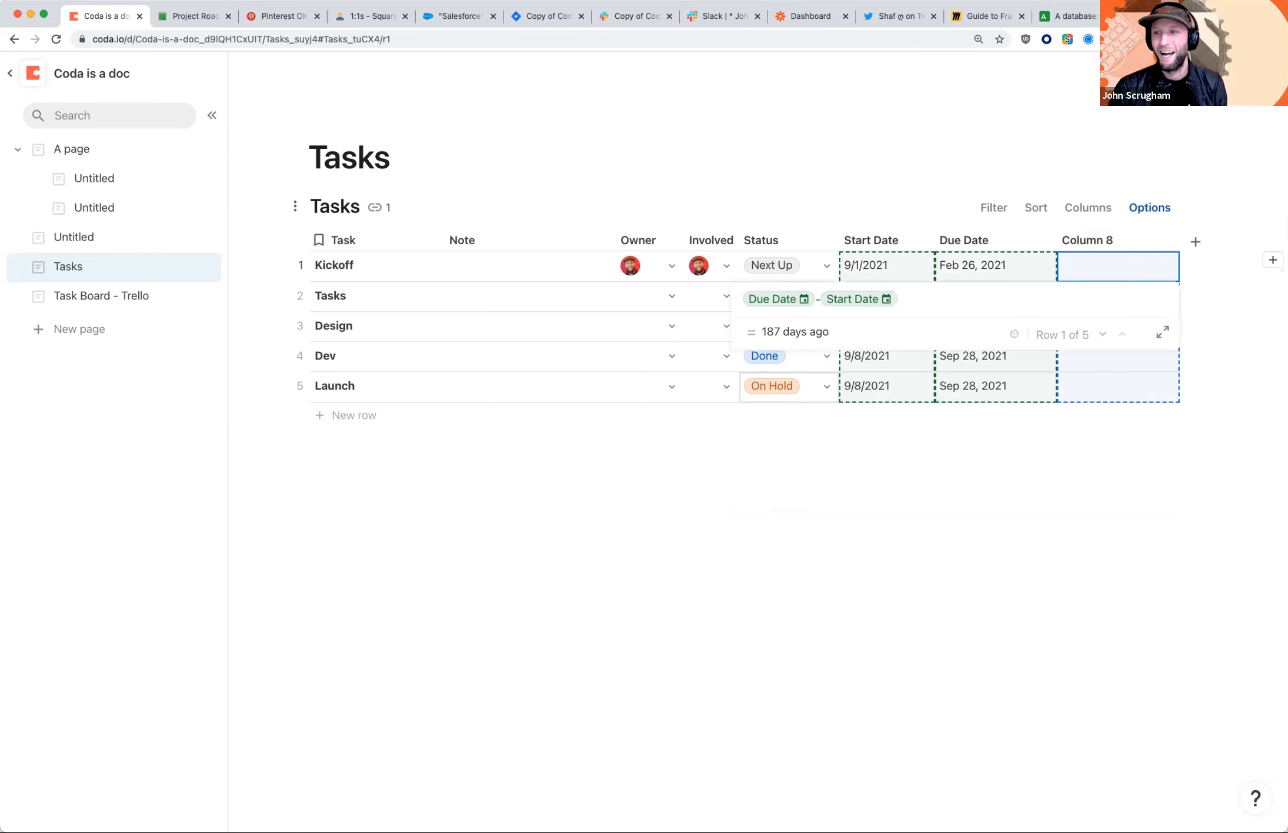
{"action": "key", "text": "Return"}
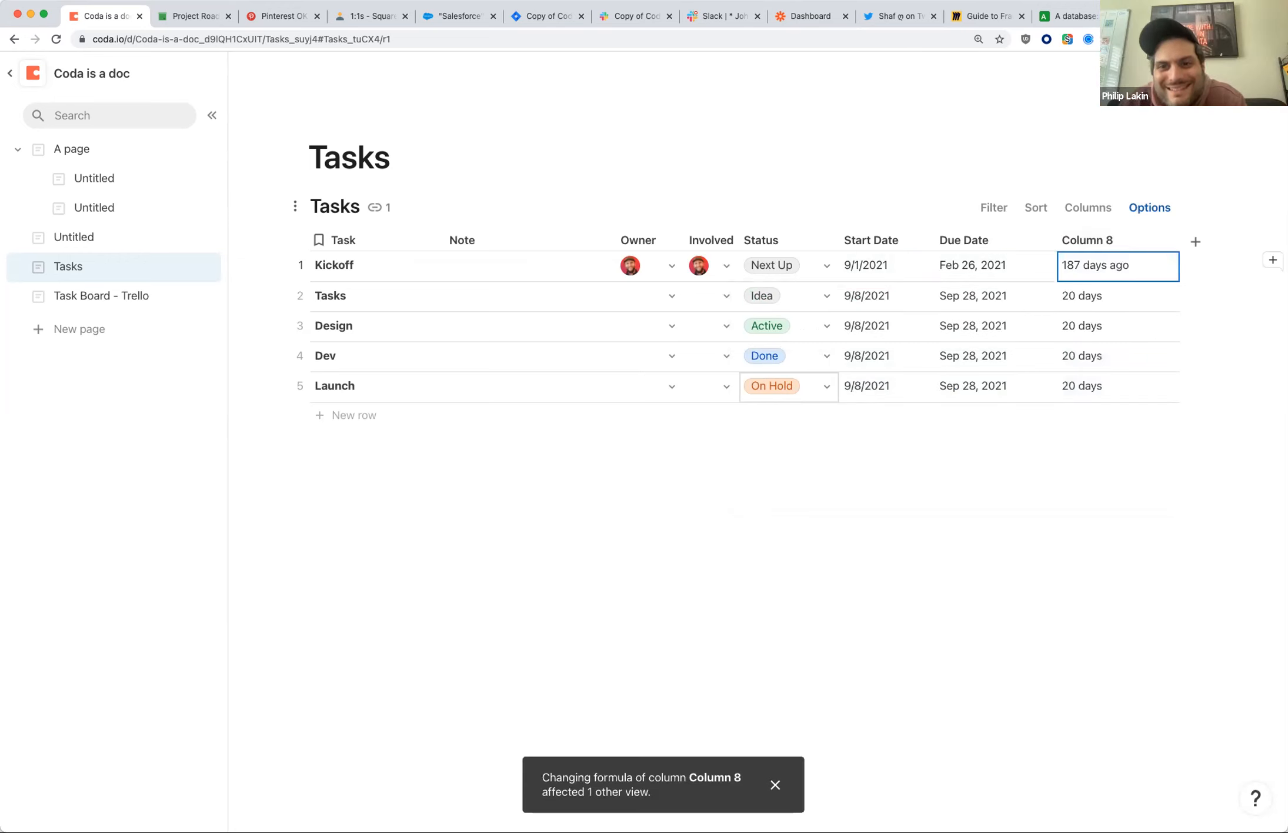
- Rename the duration formula column, Column 8, as How long a task
{"action": "left_click", "coordinate": [1103, 237]}
{"action": "type", "text": "How long a task"}
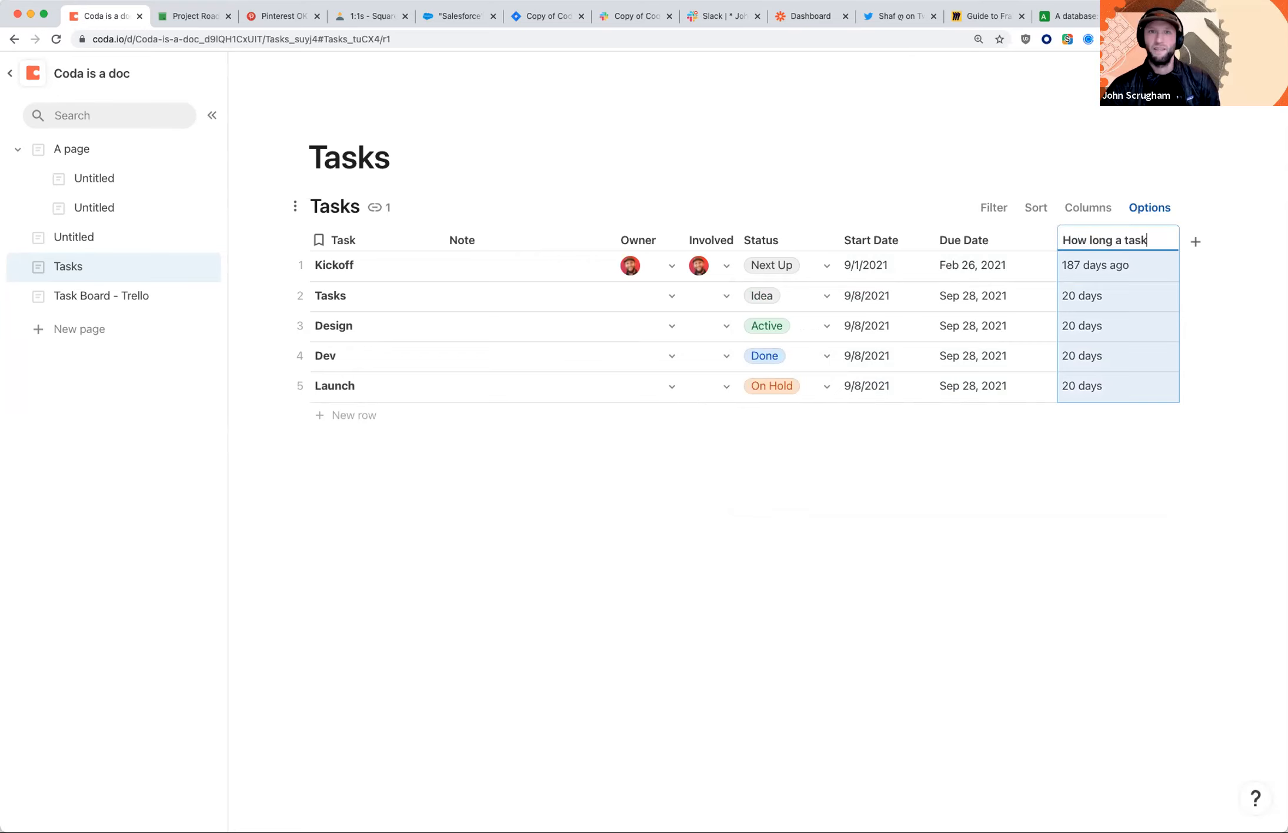
{"action": "key", "text": "Return"}
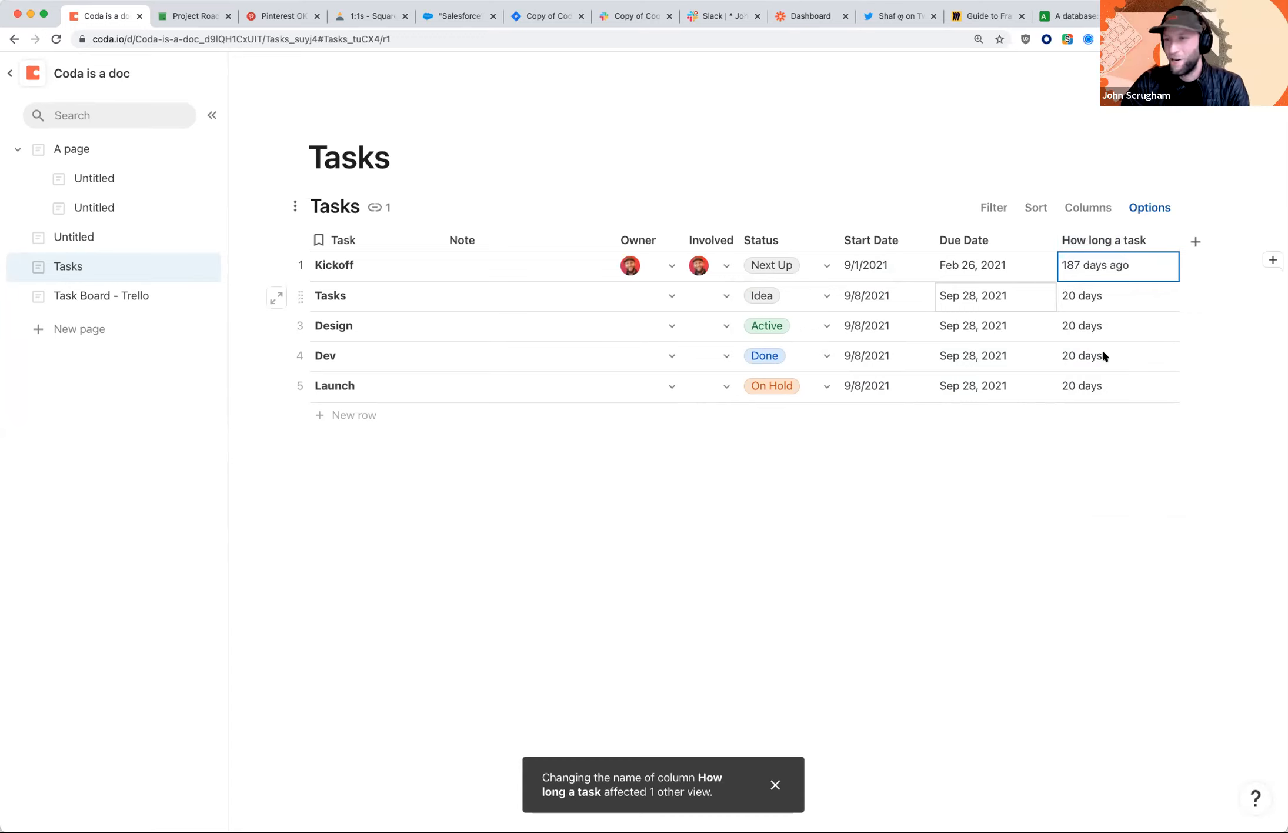
- Add an unnamed row at the end of the Tasks table and set its start date to 9/1/2021
{"action": "left_click", "coordinate": [1100, 428]}
{"action": "key", "text": "Left"}
{"action": "key", "text": "Left"}
{"action": "left_click", "coordinate": [871, 428]}
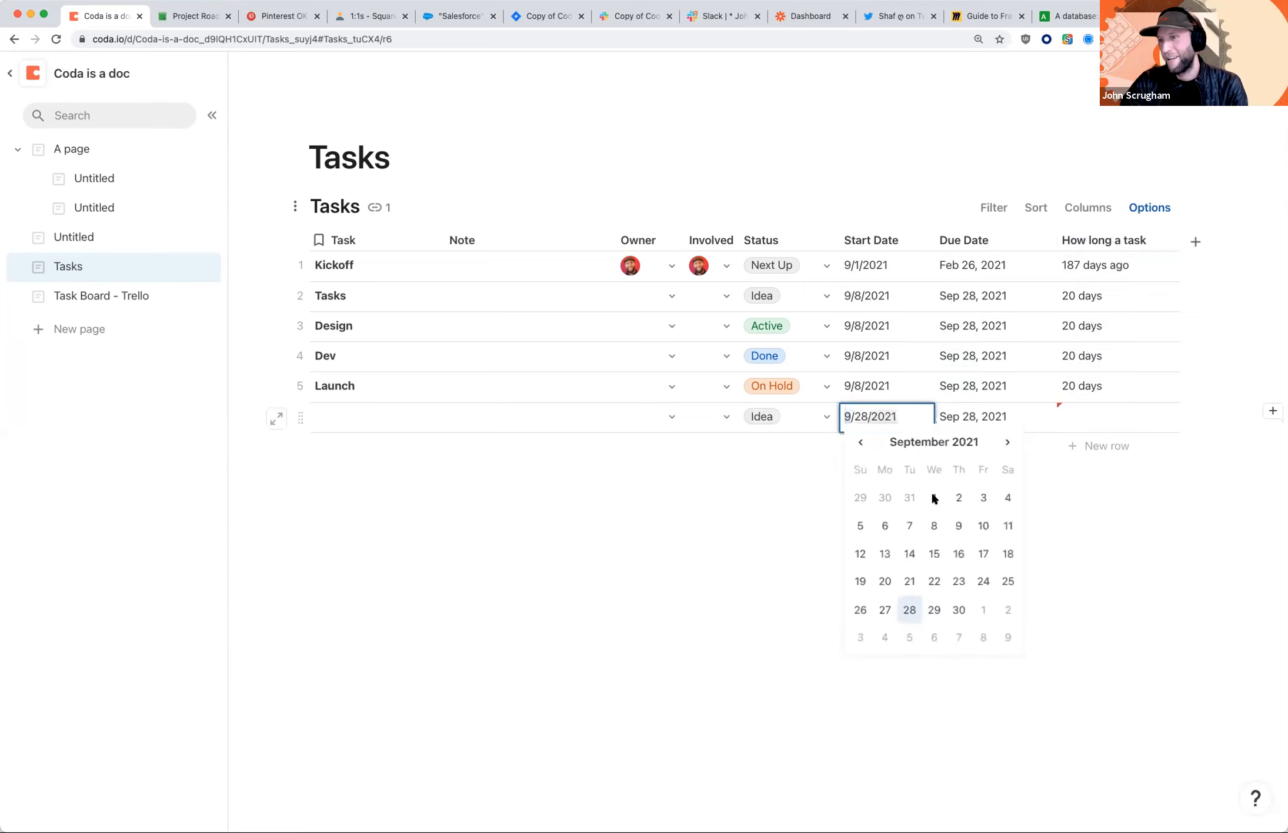
{"action": "left_click", "coordinate": [933, 497]}
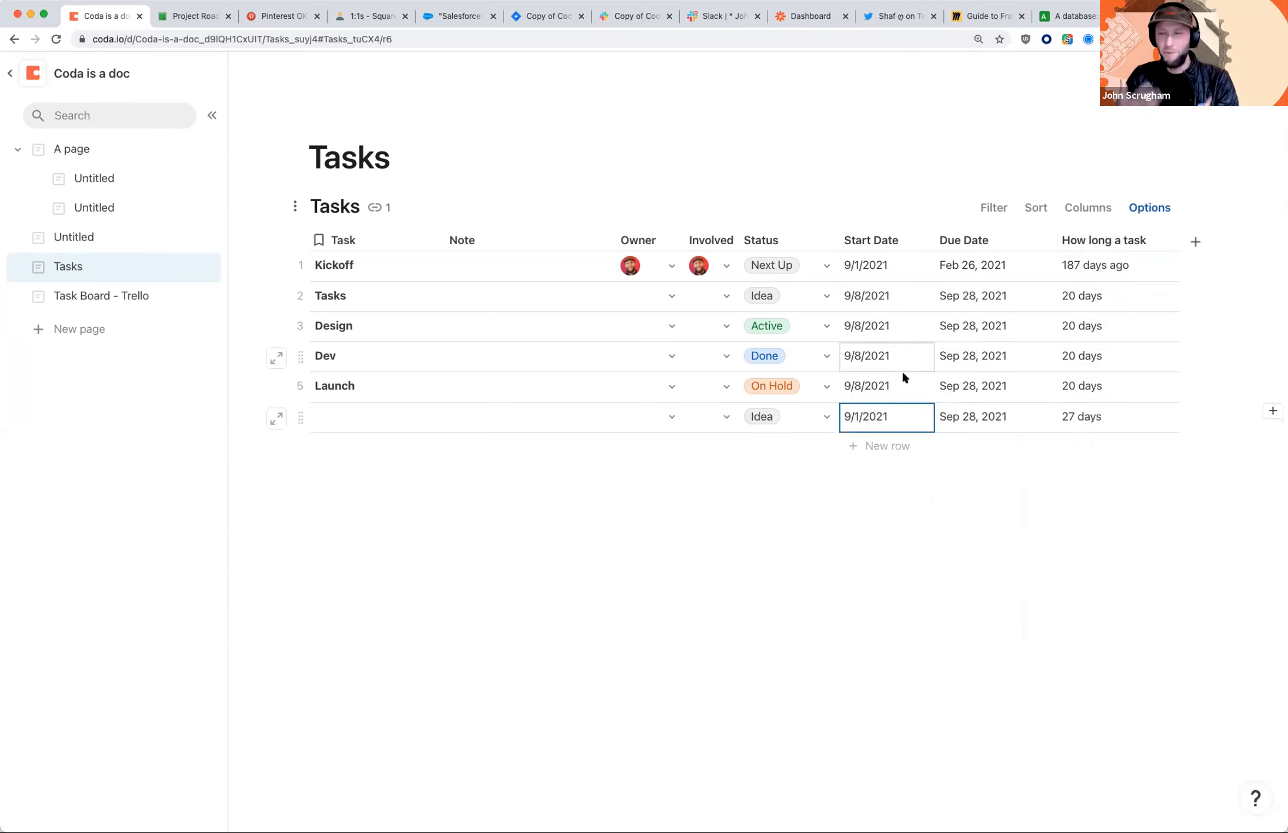
- Insert a blank table in the empty space below the Tasks table and name it Clients
{"action": "left_click", "coordinate": [501, 614]}
{"action": "key", "text": "Return"}
{"action": "key", "text": "Return"}
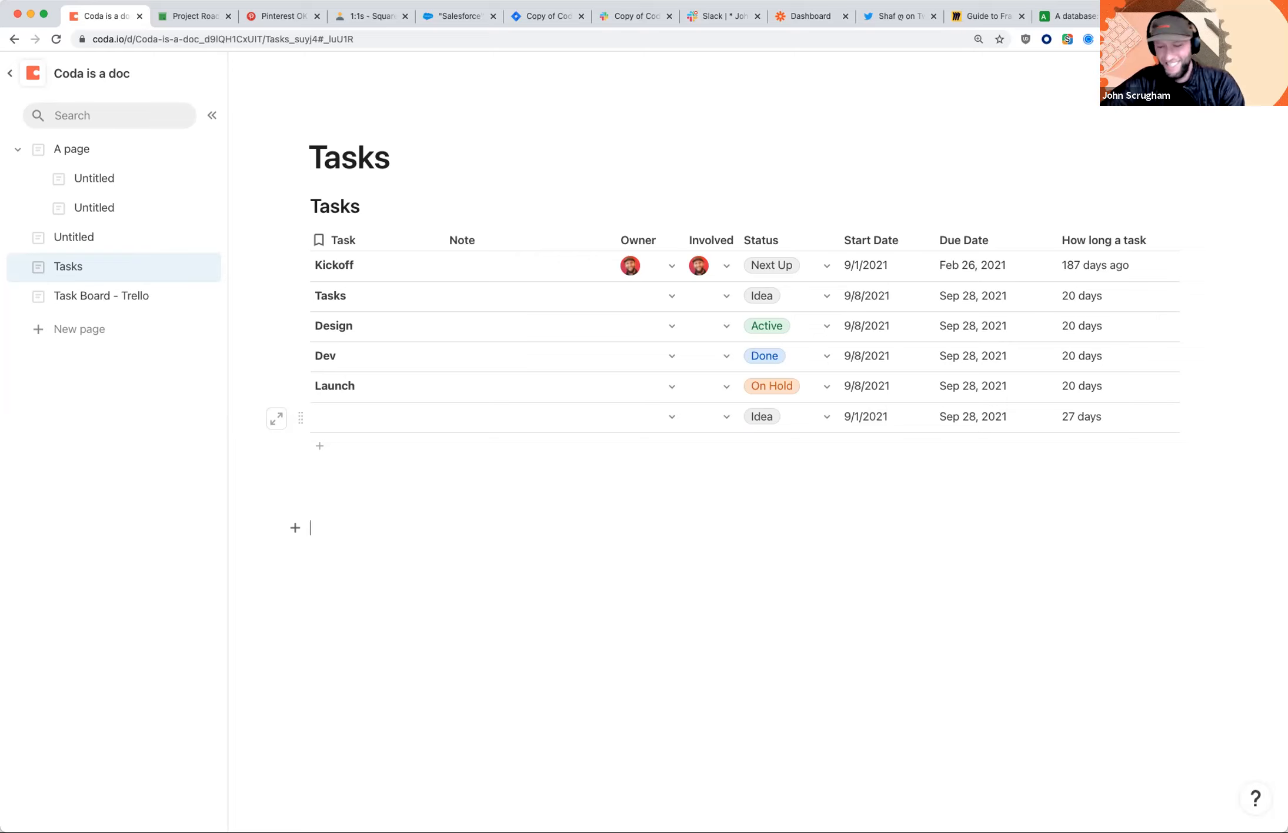
{"action": "type", "text": "/"}
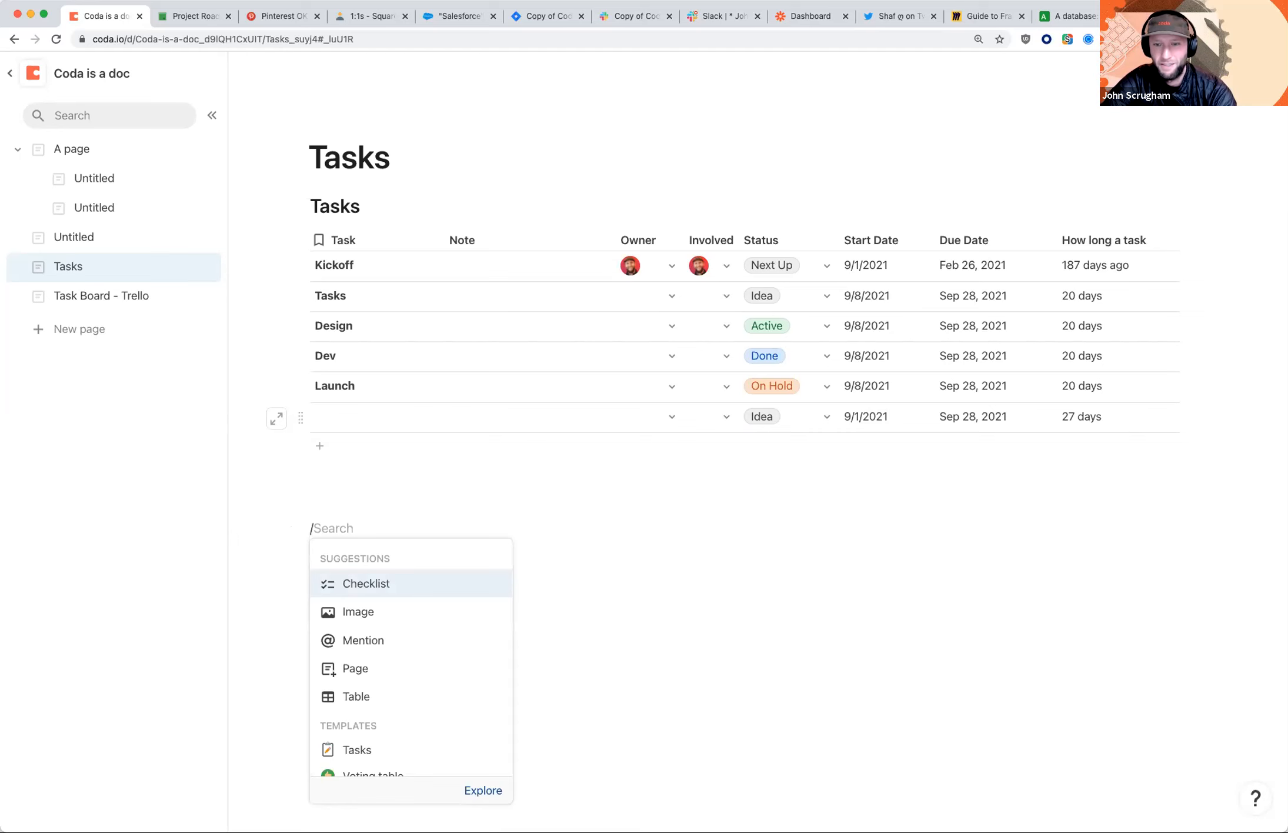
{"action": "type", "text": "table"}
{"action": "key", "text": "Return"}
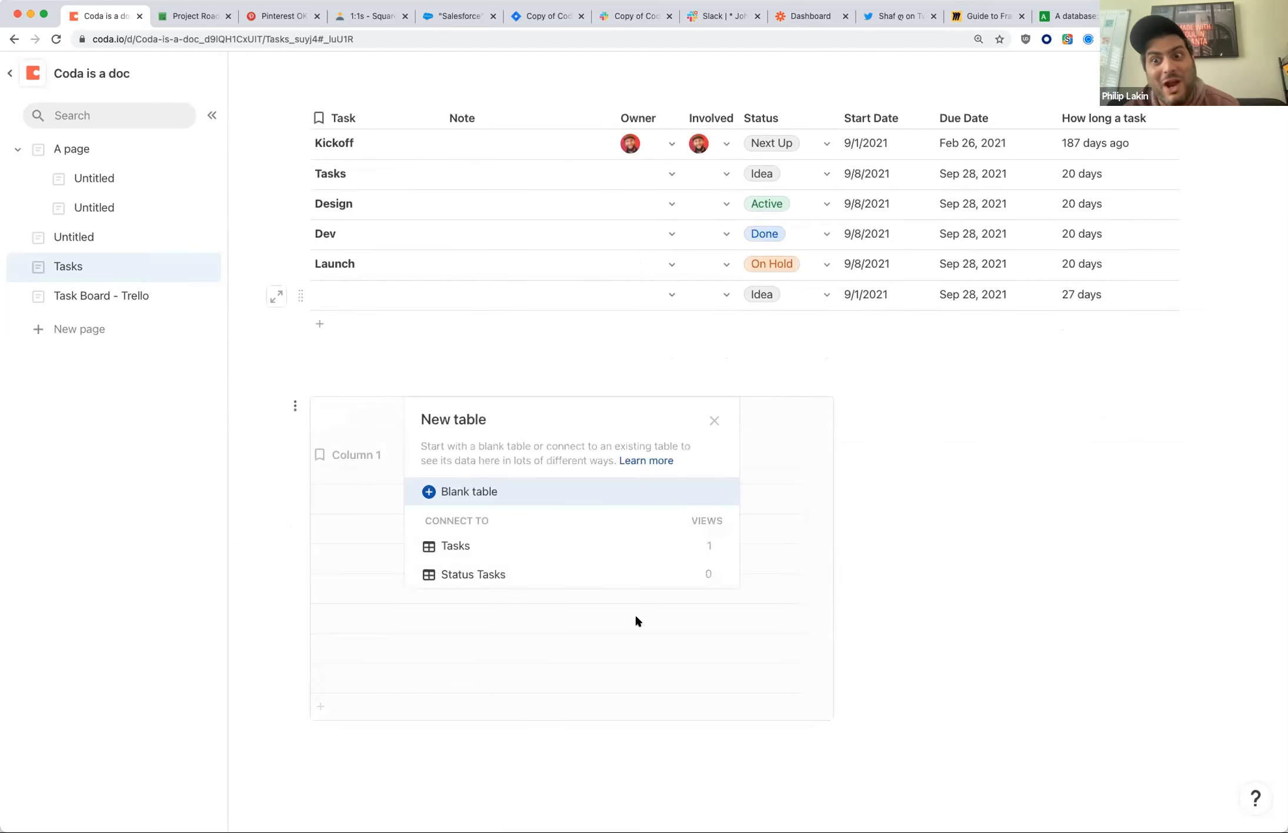
{"action": "left_click", "coordinate": [478, 491]}
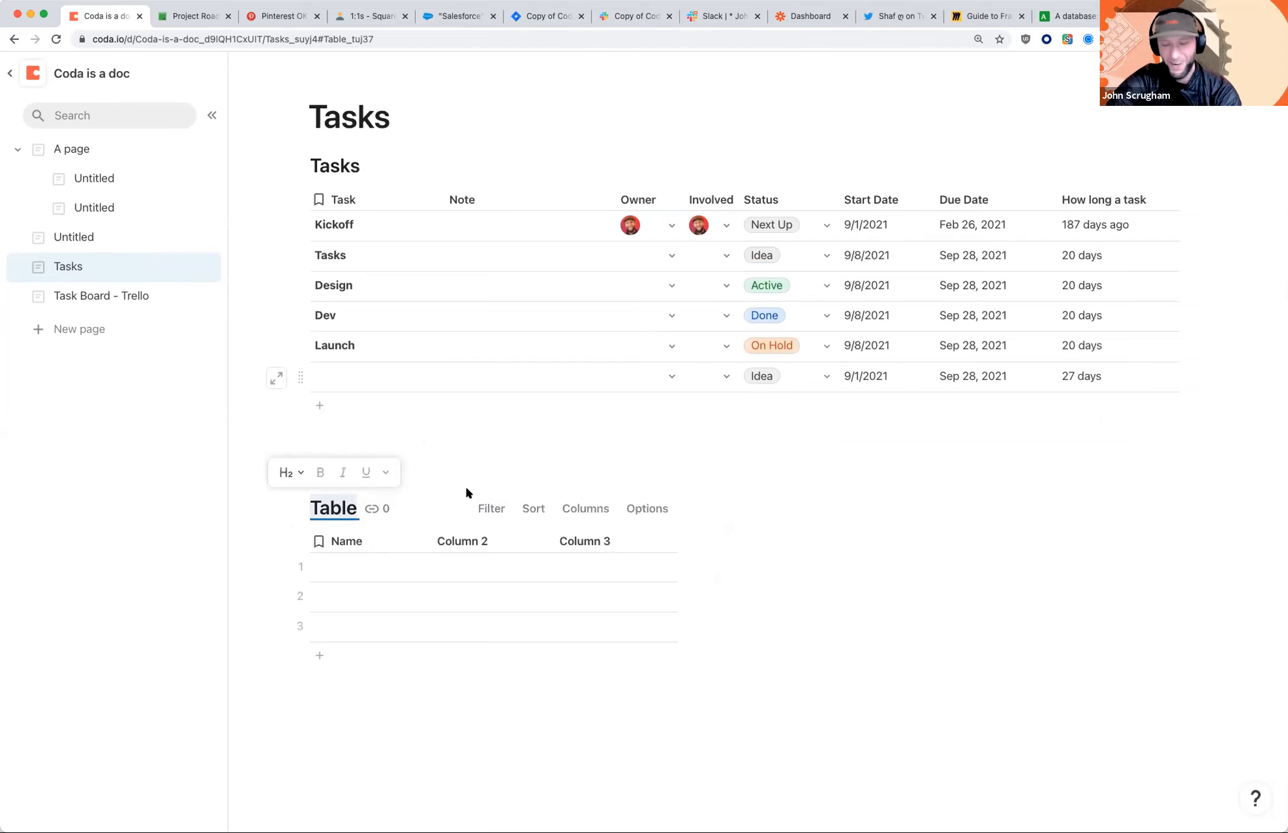
{"action": "type", "text": "C"}
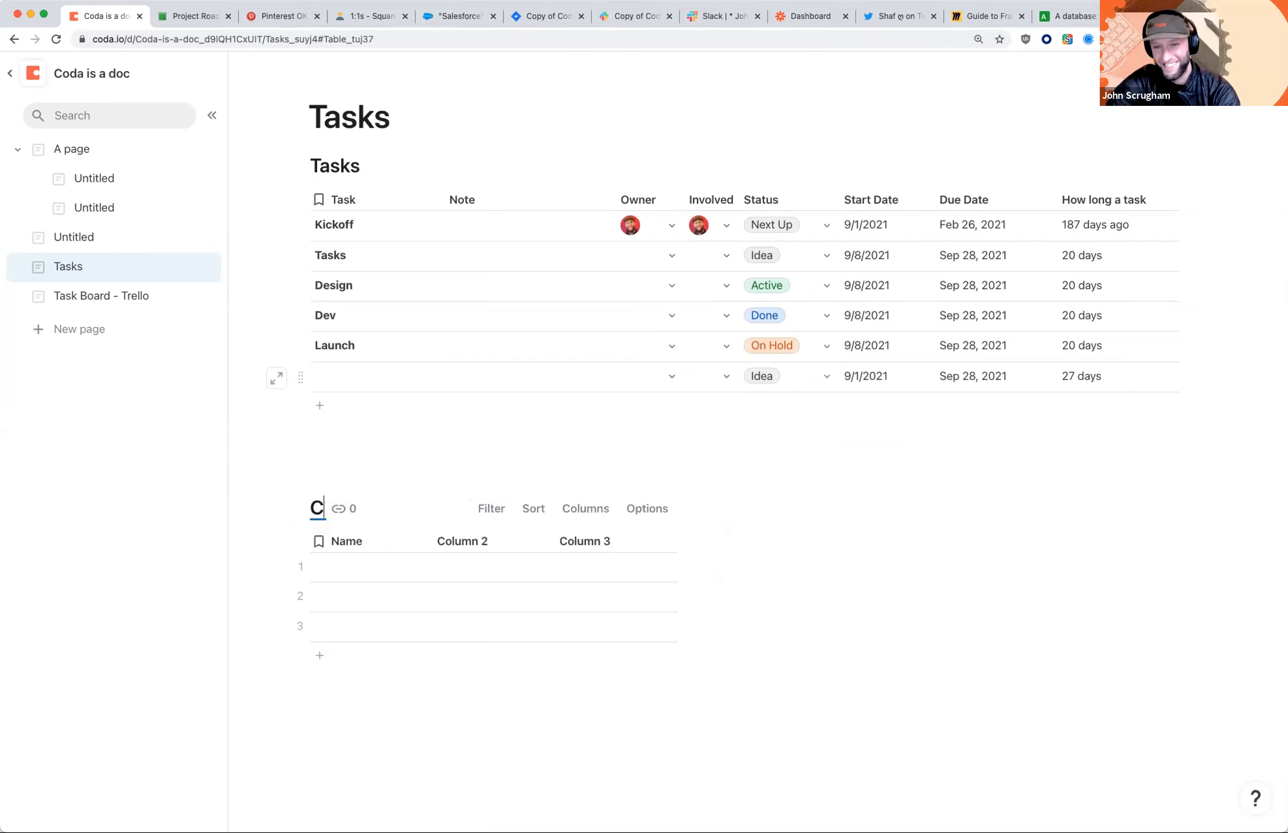
{"action": "type", "text": "lients"}
- Fill the Name column of the Clients table with ABC Corp, NoCode Ops and ODNC
{"action": "left_click", "coordinate": [371, 567]}
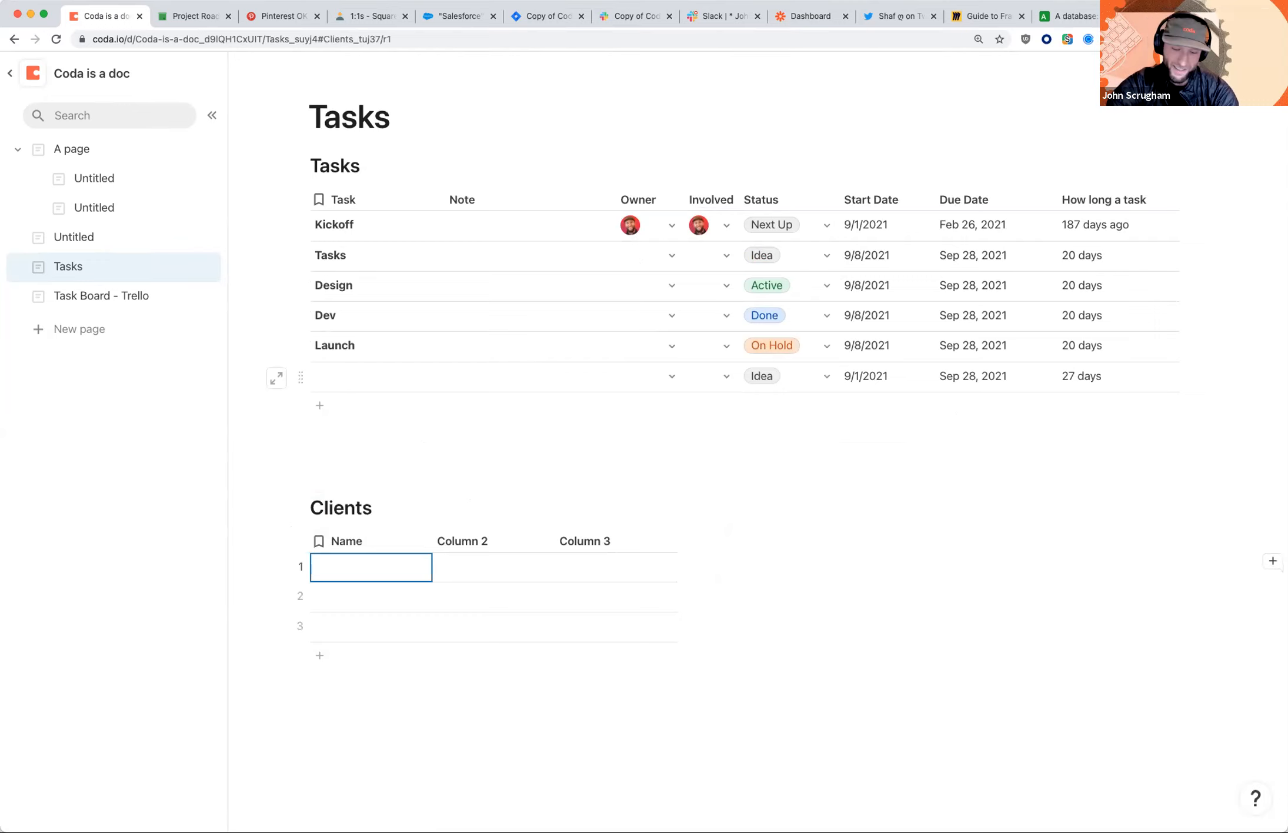
{"action": "type", "text": "ABC Corp"}
{"action": "key", "text": "Return"}
{"action": "type", "text": "NoCode Ops"}
{"action": "key", "text": "Return"}
{"action": "type", "text": "ODNC"}
{"action": "key", "text": "Tab"}
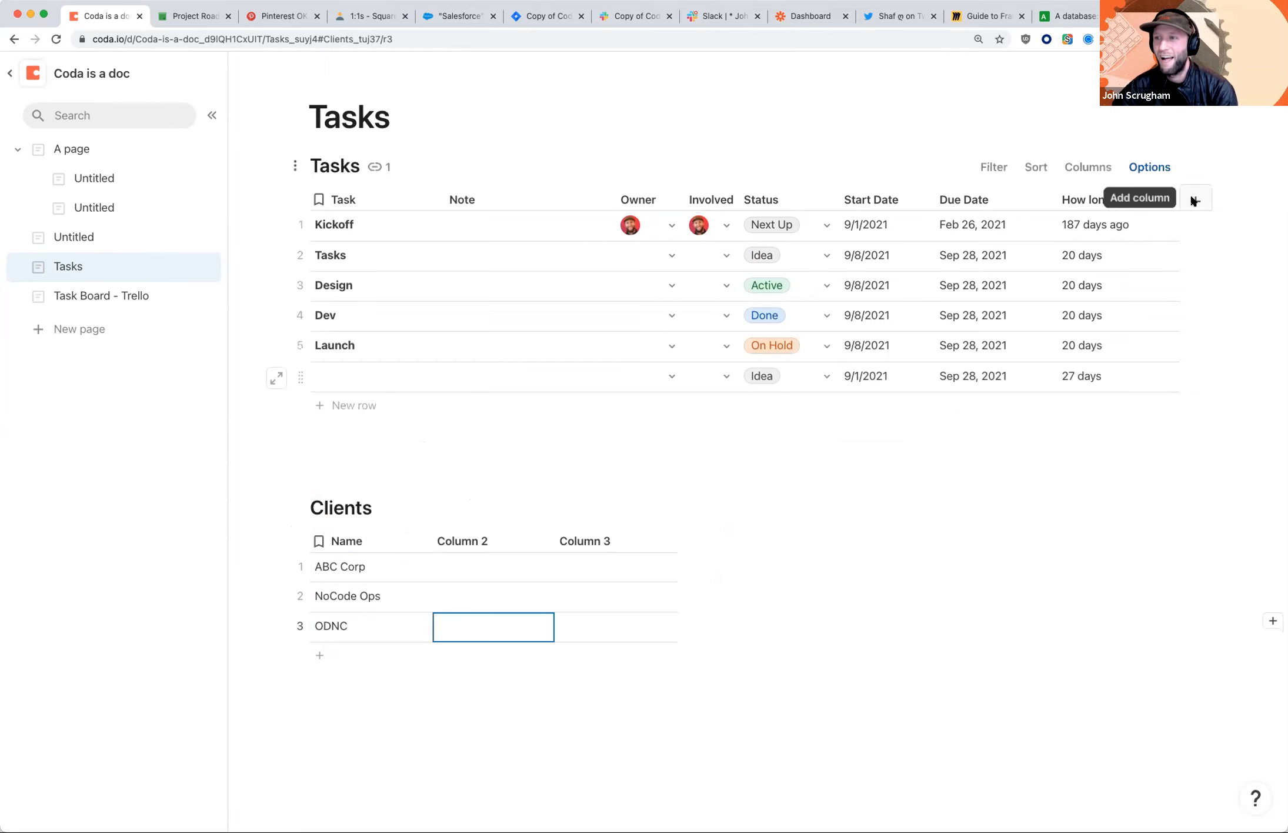
- Add a lookup column at the end of the Tasks table that references the Clients table
{"action": "left_click", "coordinate": [1192, 202]}
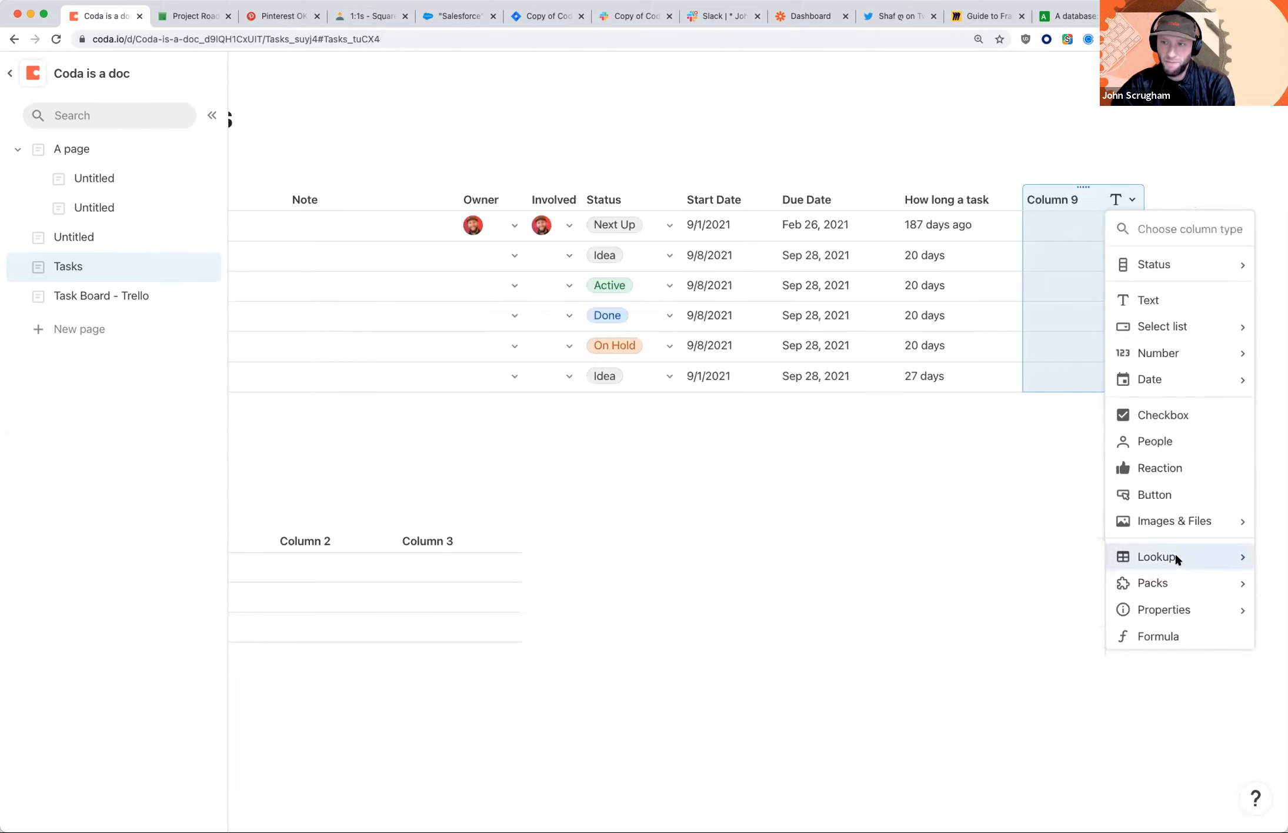
{"action": "mouse_move", "coordinate": [1176, 558]}
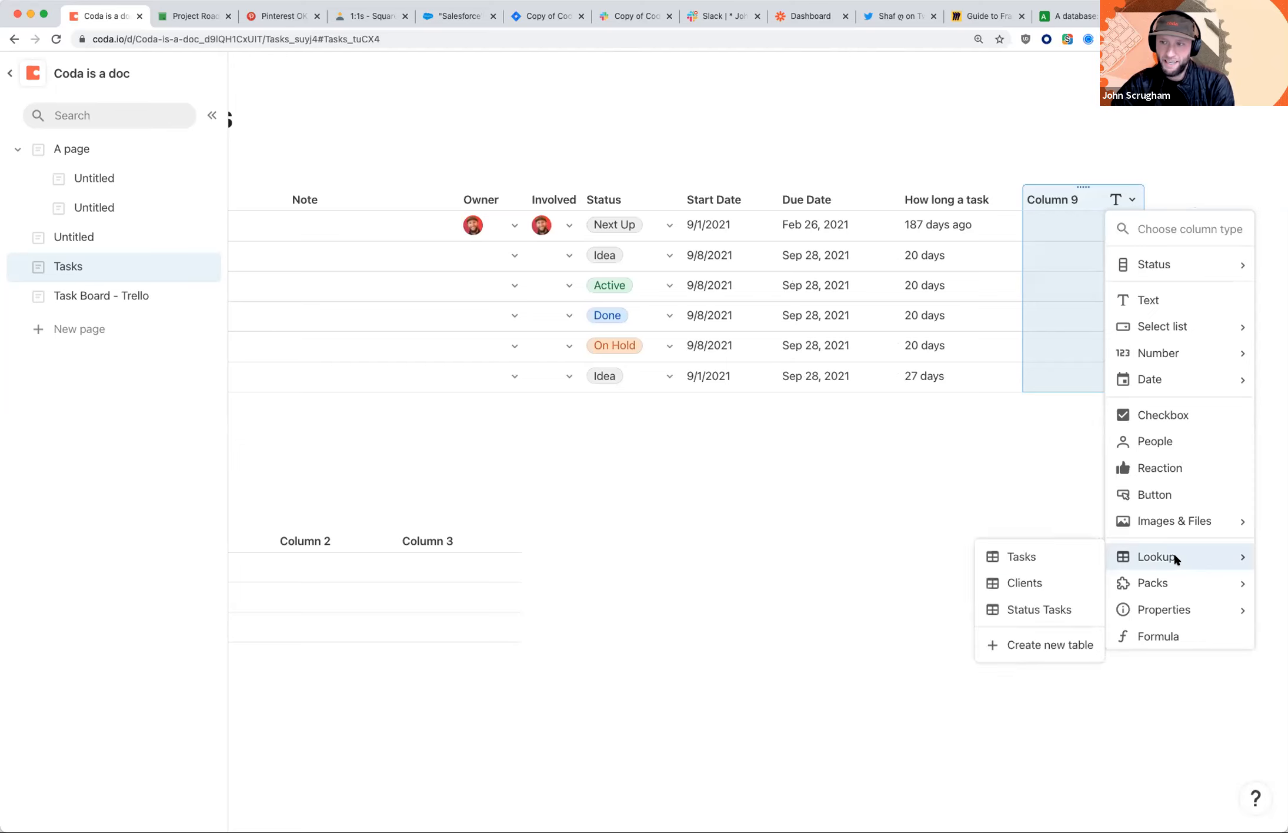
{"action": "left_click", "coordinate": [1021, 582]}
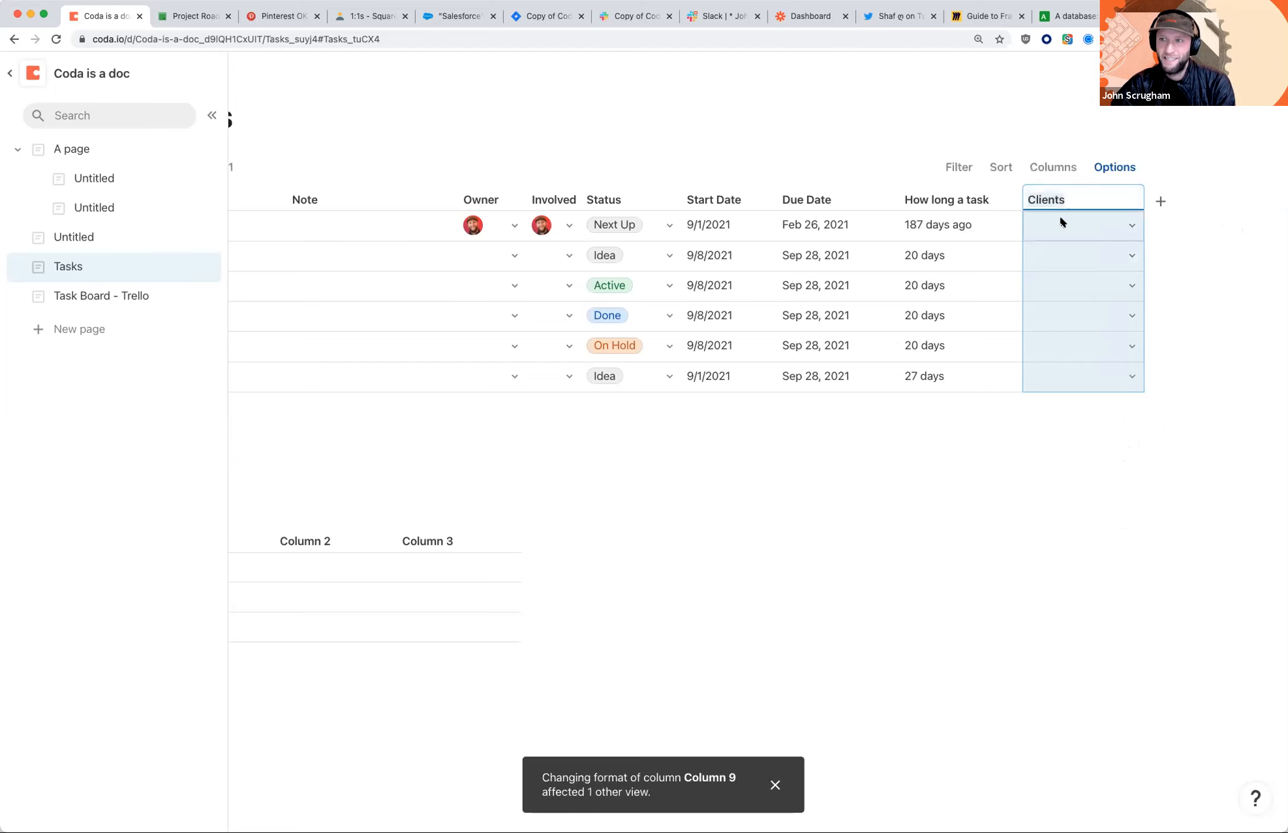
- Fill the Clients lookup column with ABC Corp for Kickoff, NoCode Ops for the Tasks through Launch rows, and ODNC for the unnamed row
{"action": "left_click", "coordinate": [1062, 222]}
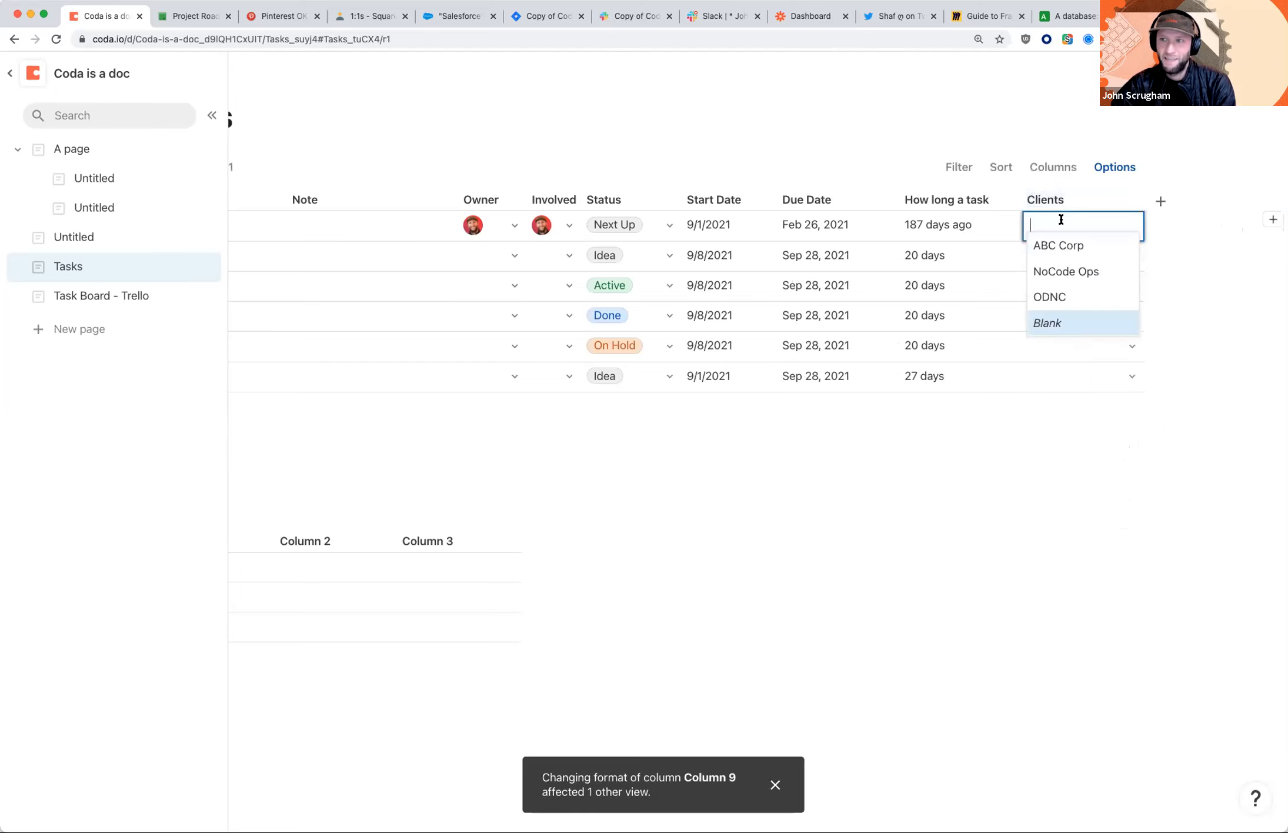
{"action": "left_click", "coordinate": [1069, 253]}
{"action": "left_click", "coordinate": [1068, 254]}
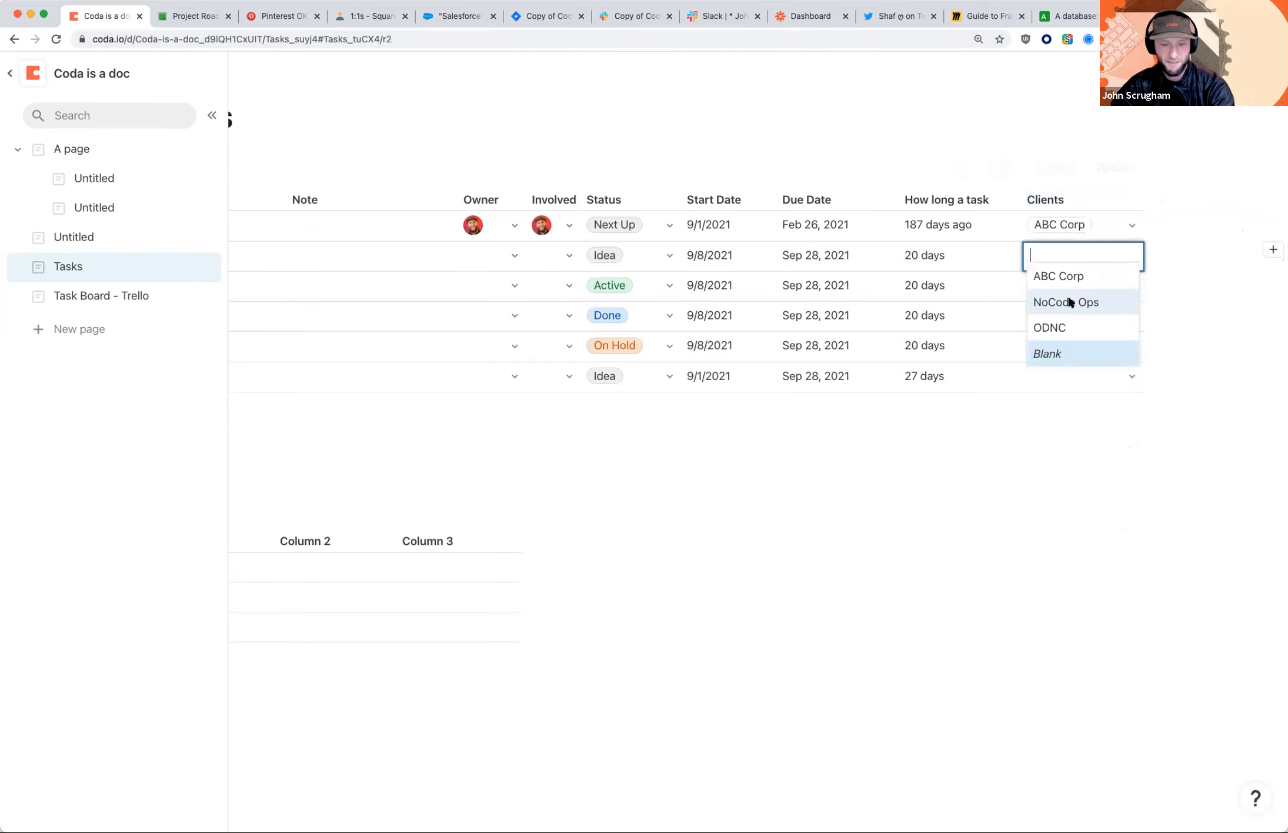
{"action": "left_click", "coordinate": [1070, 302]}
{"action": "left_click", "coordinate": [1070, 353], "text": "shift"}
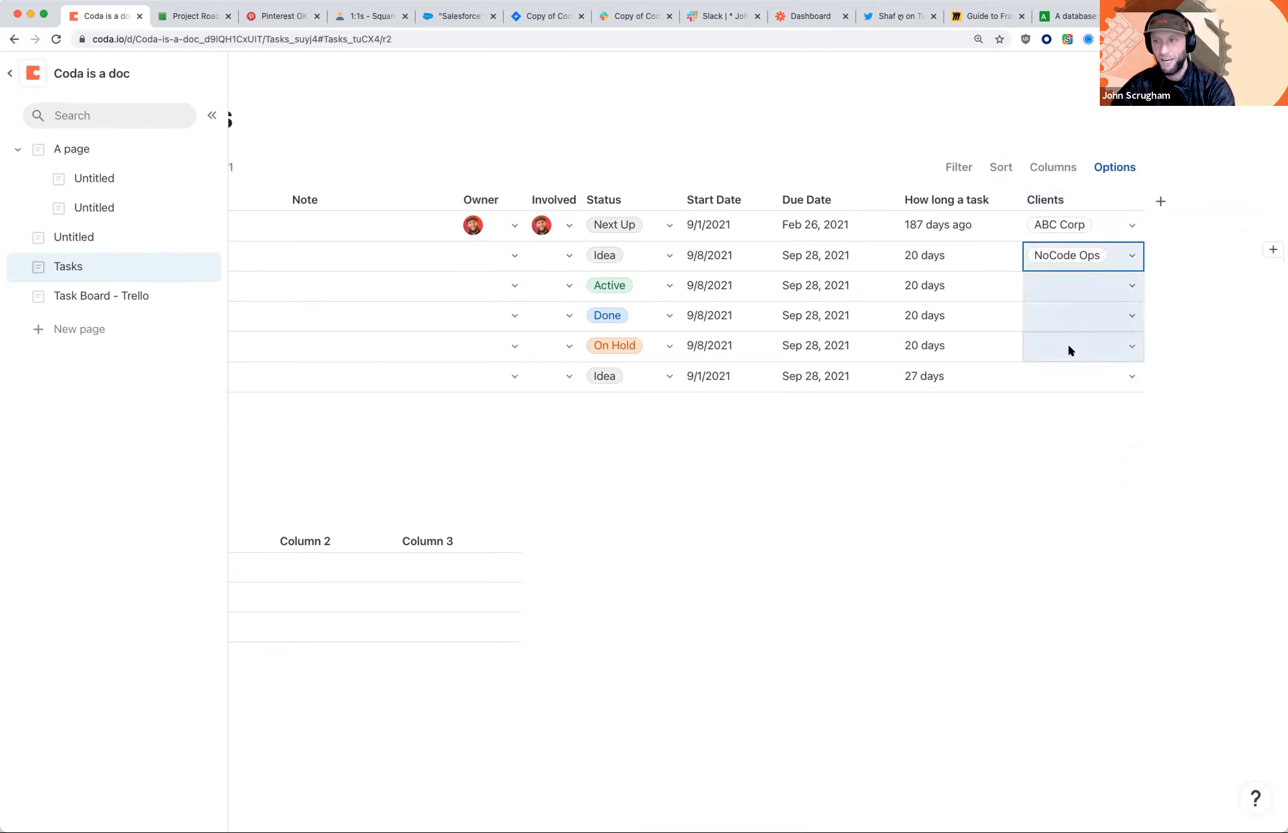
{"action": "type", "text": "NoCode Ops NoCode Ops NoCode Ops"}
{"action": "left_click", "coordinate": [1073, 378]}
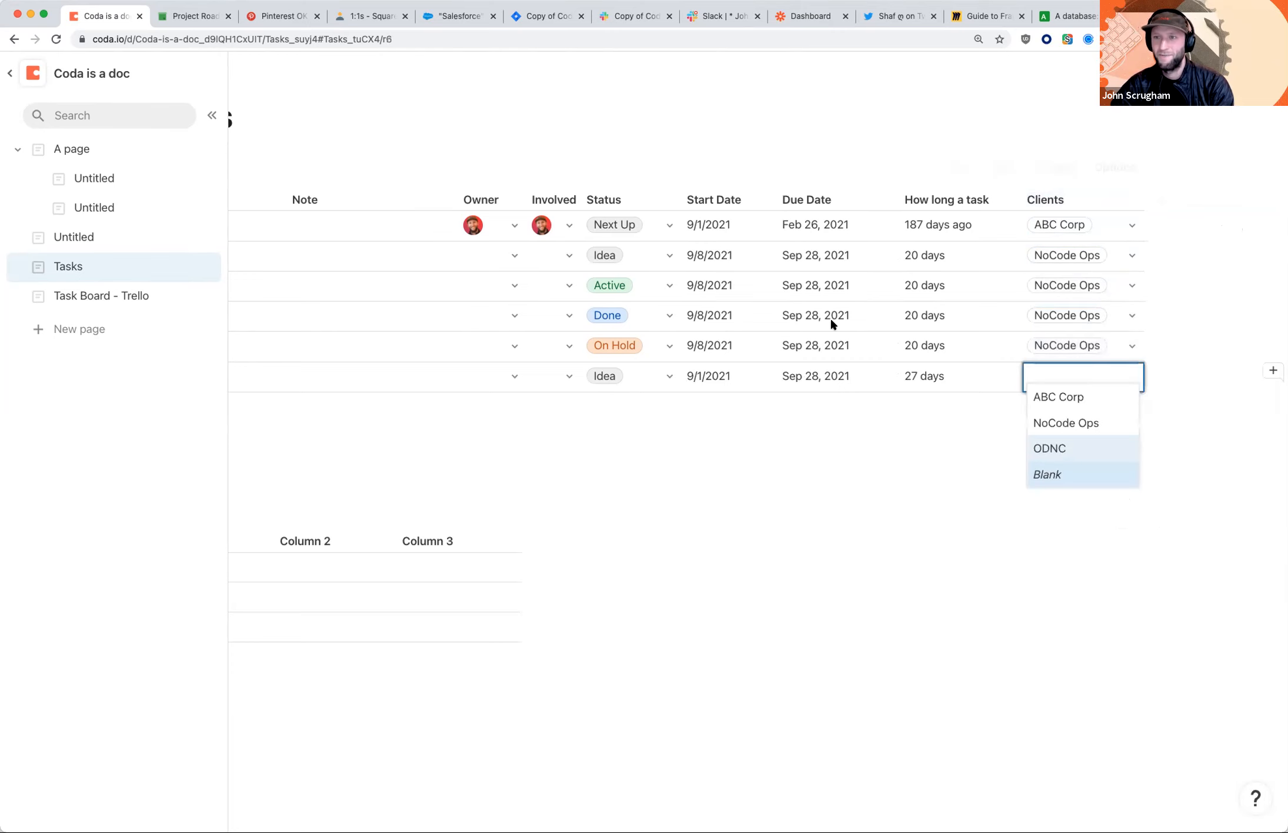
{"action": "key", "text": "Return"}
- Freeze the Task column of the Tasks table so it stays in place during horizontal scrolling
{"action": "scroll", "coordinate": [419, 247], "scroll_direction": "left", "scroll_amount": 3}
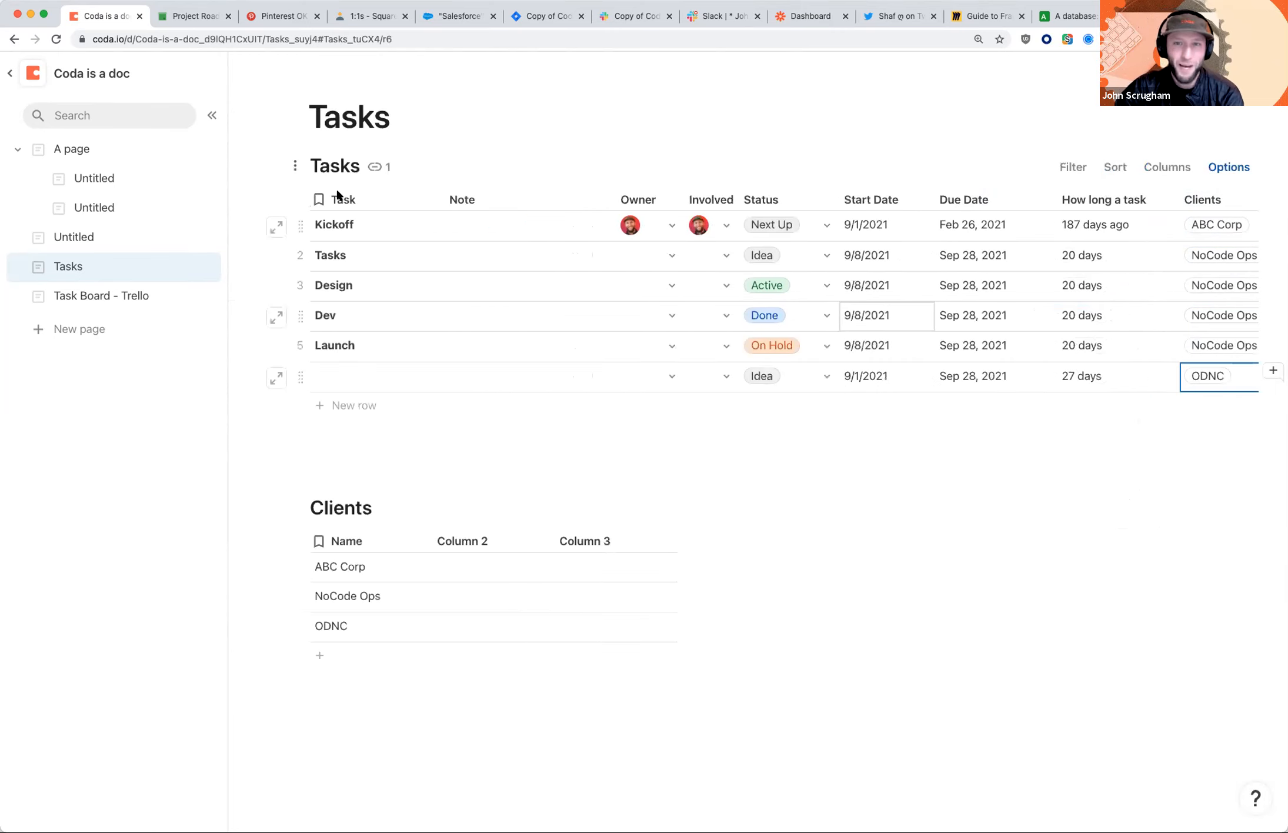
{"action": "left_click", "coordinate": [339, 194]}
{"action": "right_click", "coordinate": [338, 194]}
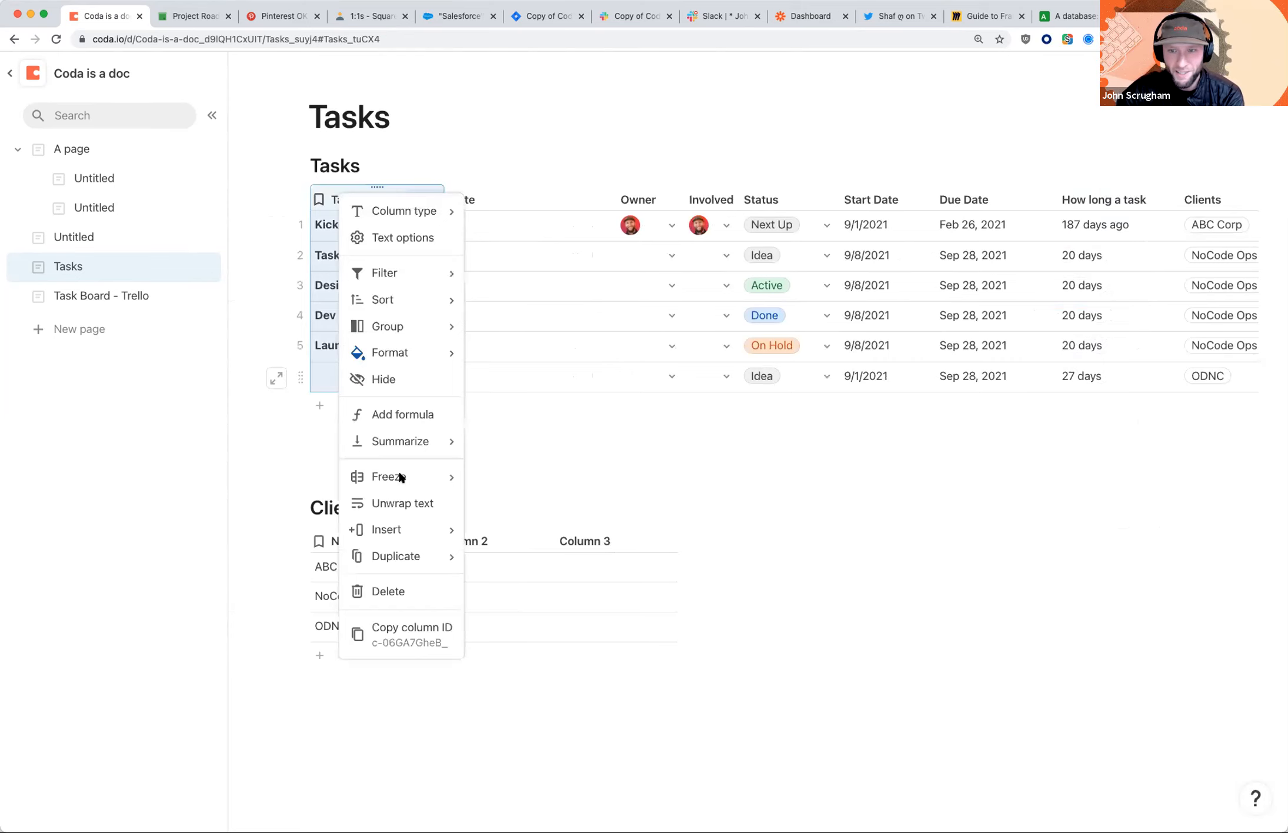
{"action": "mouse_move", "coordinate": [399, 475]}
{"action": "left_click", "coordinate": [512, 478]}
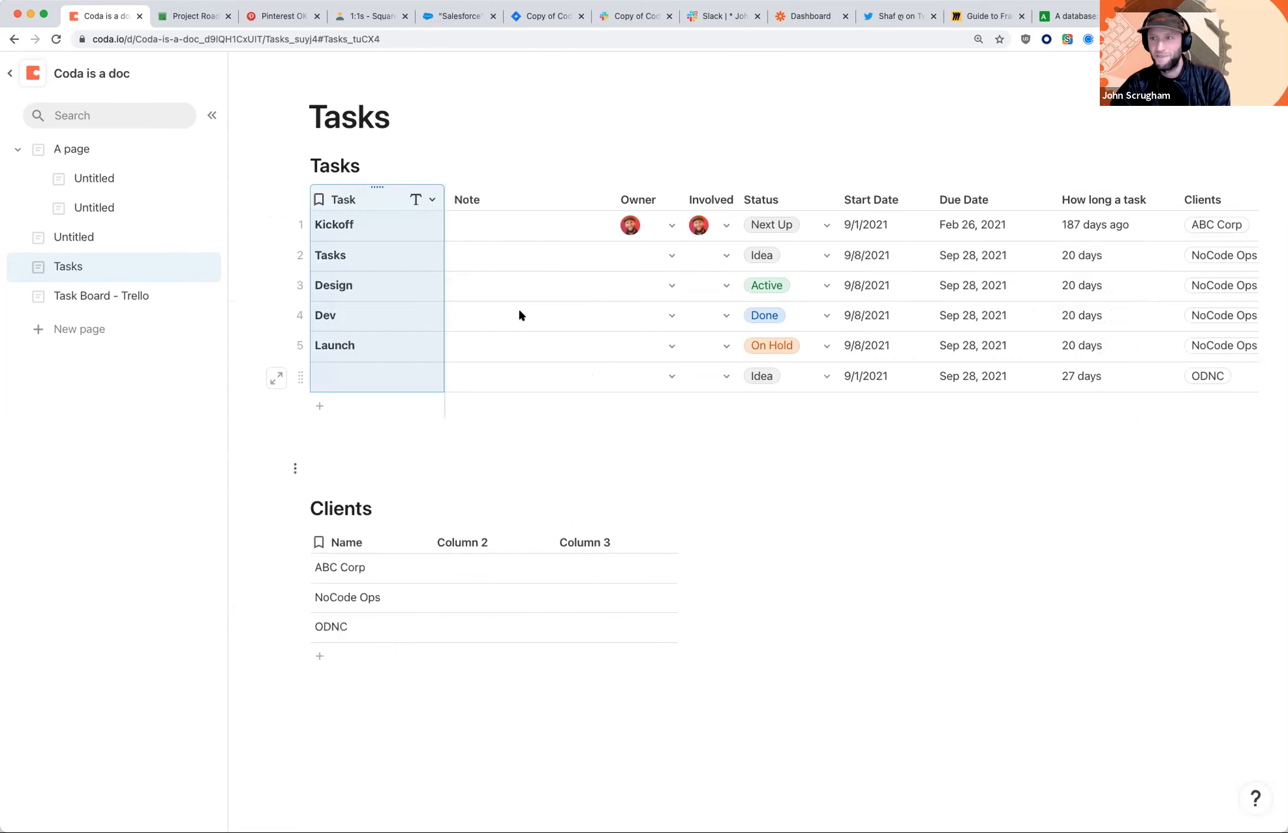
{"action": "scroll", "coordinate": [522, 316], "scroll_direction": "right", "scroll_amount": 3}
{"action": "scroll", "coordinate": [1056, 203], "scroll_direction": "right", "scroll_amount": 1}
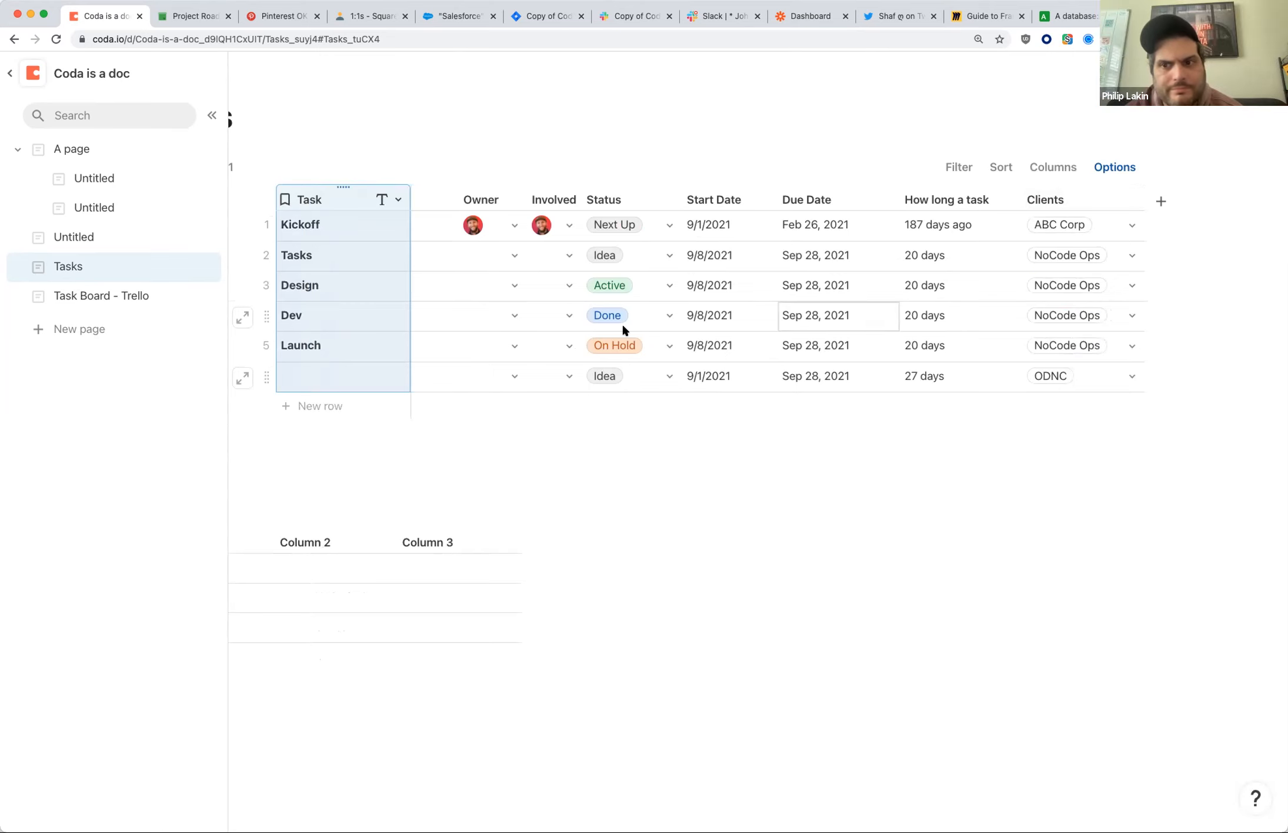
- Add a lookup column at the end of the Clients table using the existing Tasks • Clients reference
{"action": "scroll", "coordinate": [402, 524], "scroll_direction": "down", "scroll_amount": 1}
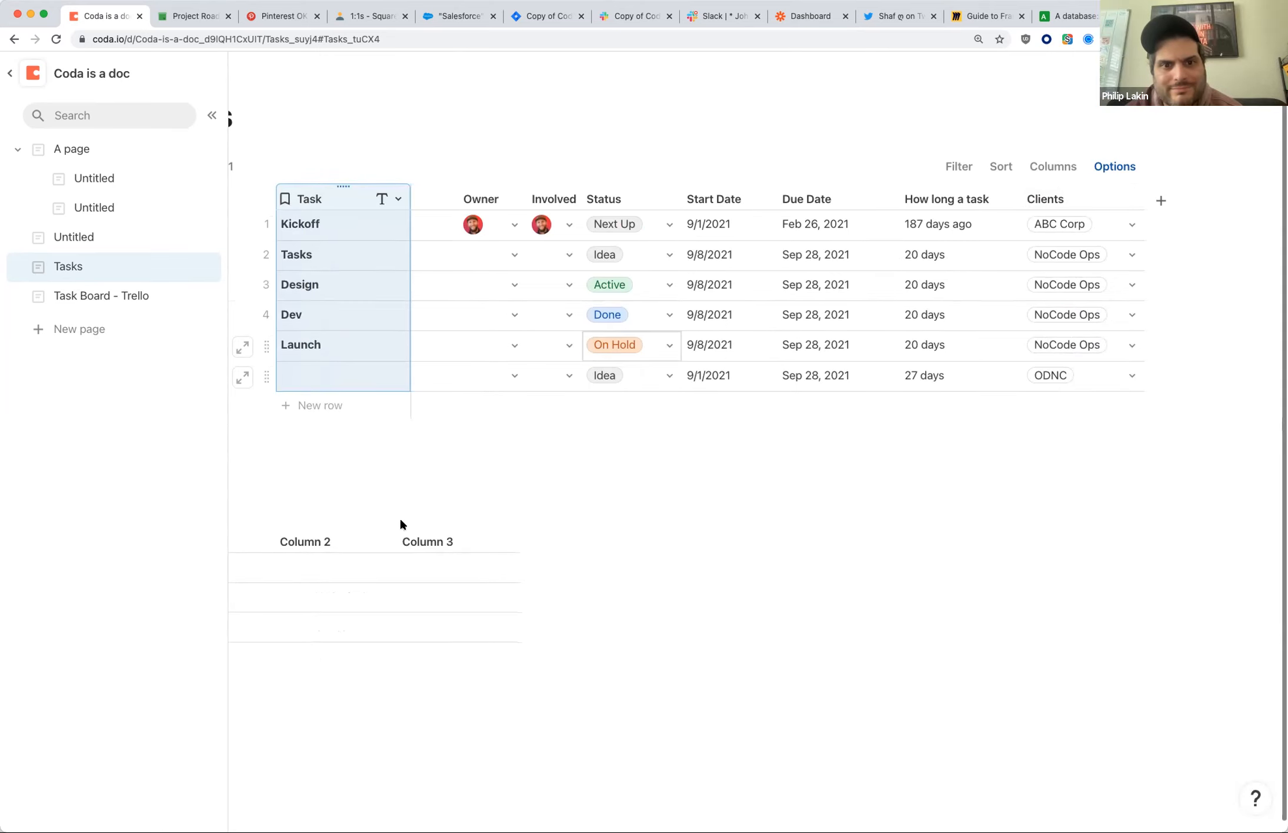
{"action": "left_click", "coordinate": [515, 541]}
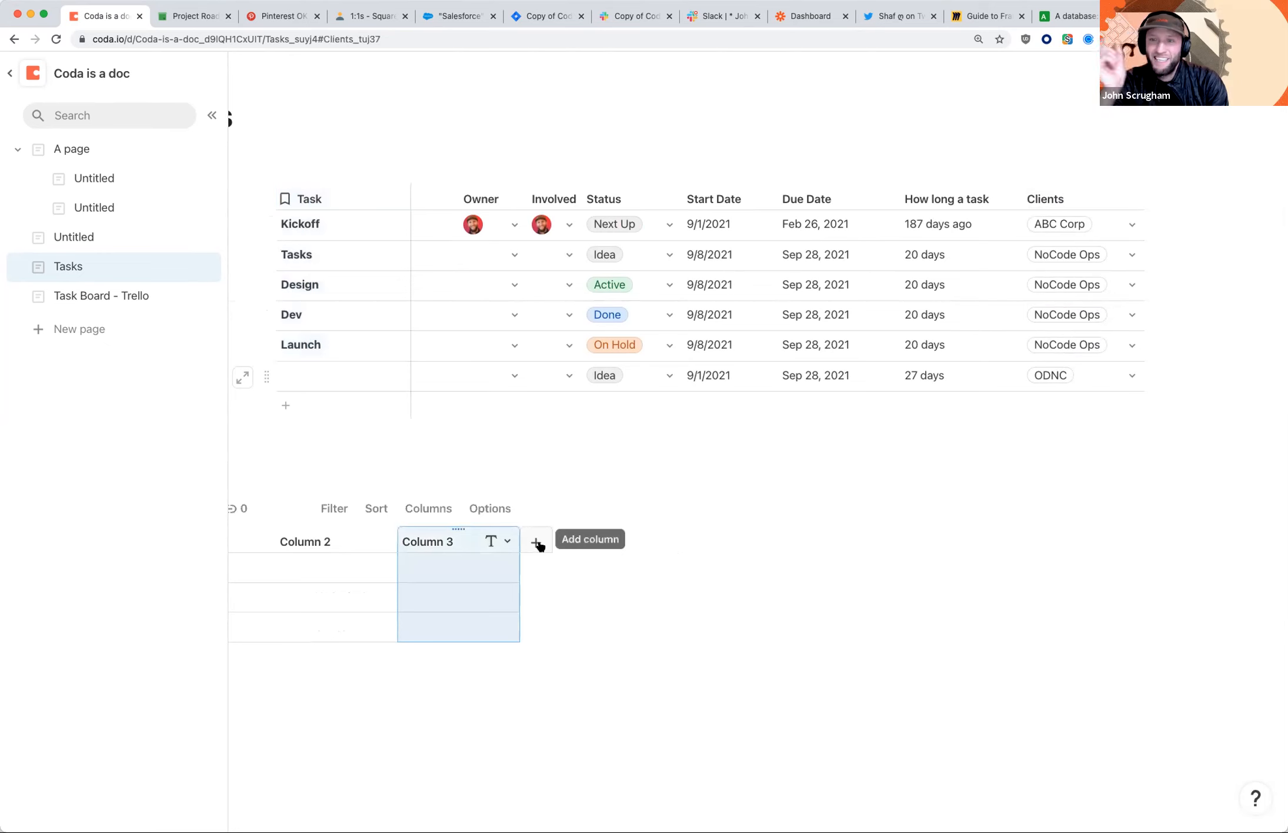
{"action": "left_click", "coordinate": [537, 543]}
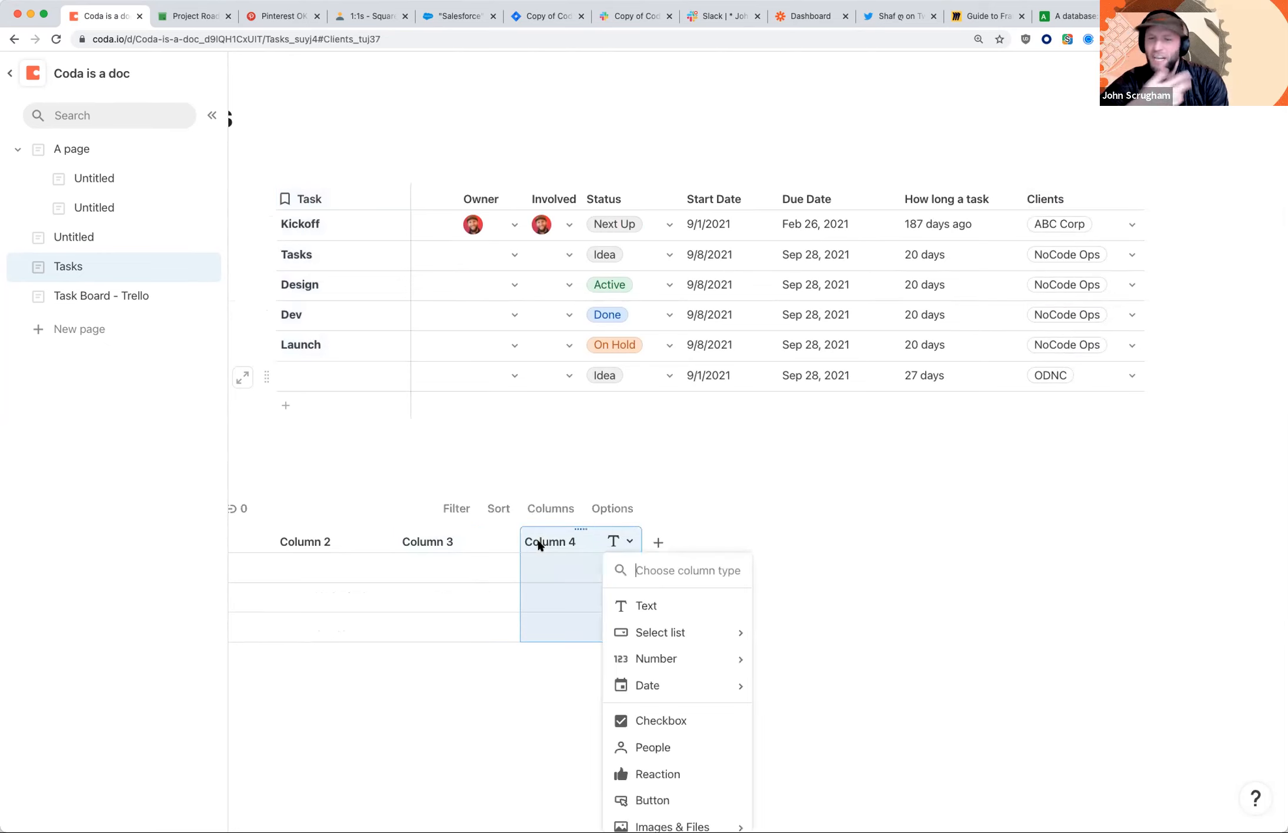
{"action": "scroll", "coordinate": [712, 668], "scroll_direction": "down", "scroll_amount": 3}
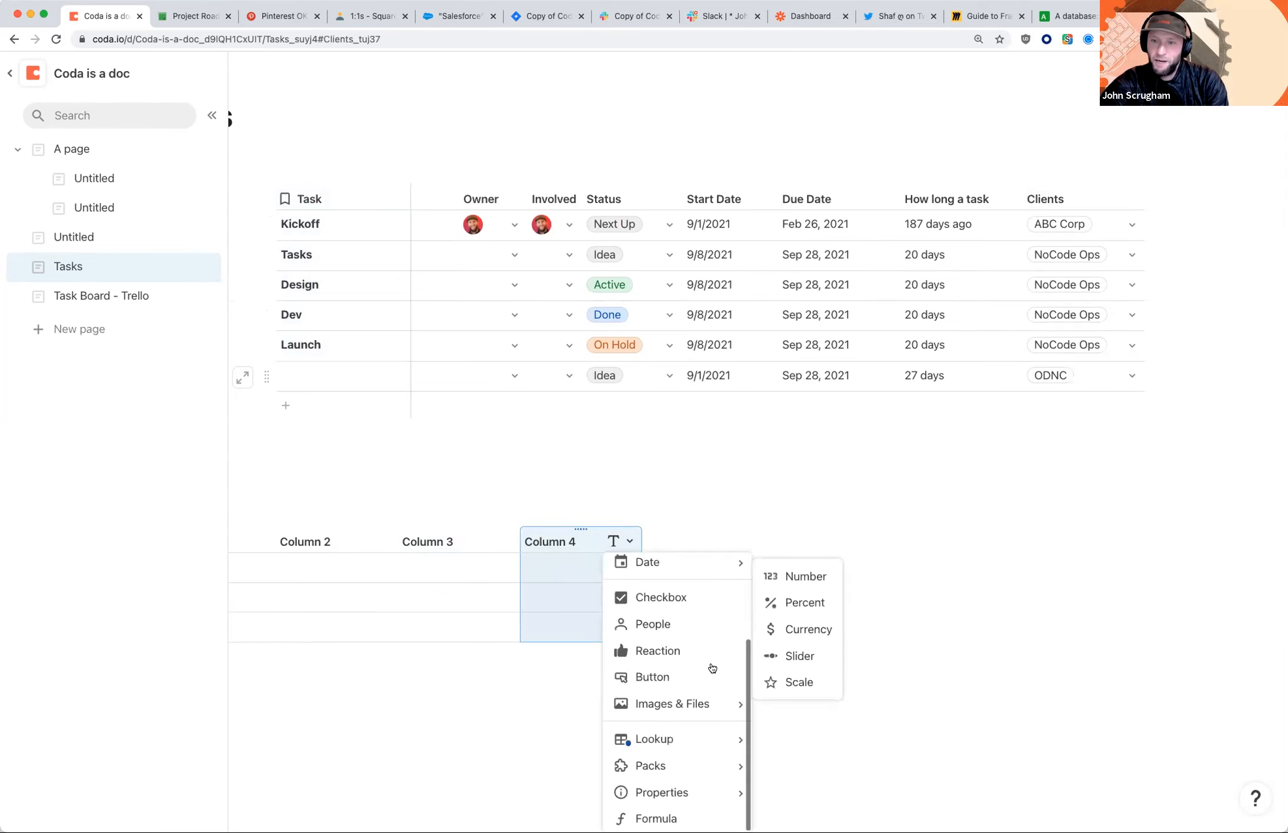
{"action": "left_click", "coordinate": [685, 740]}
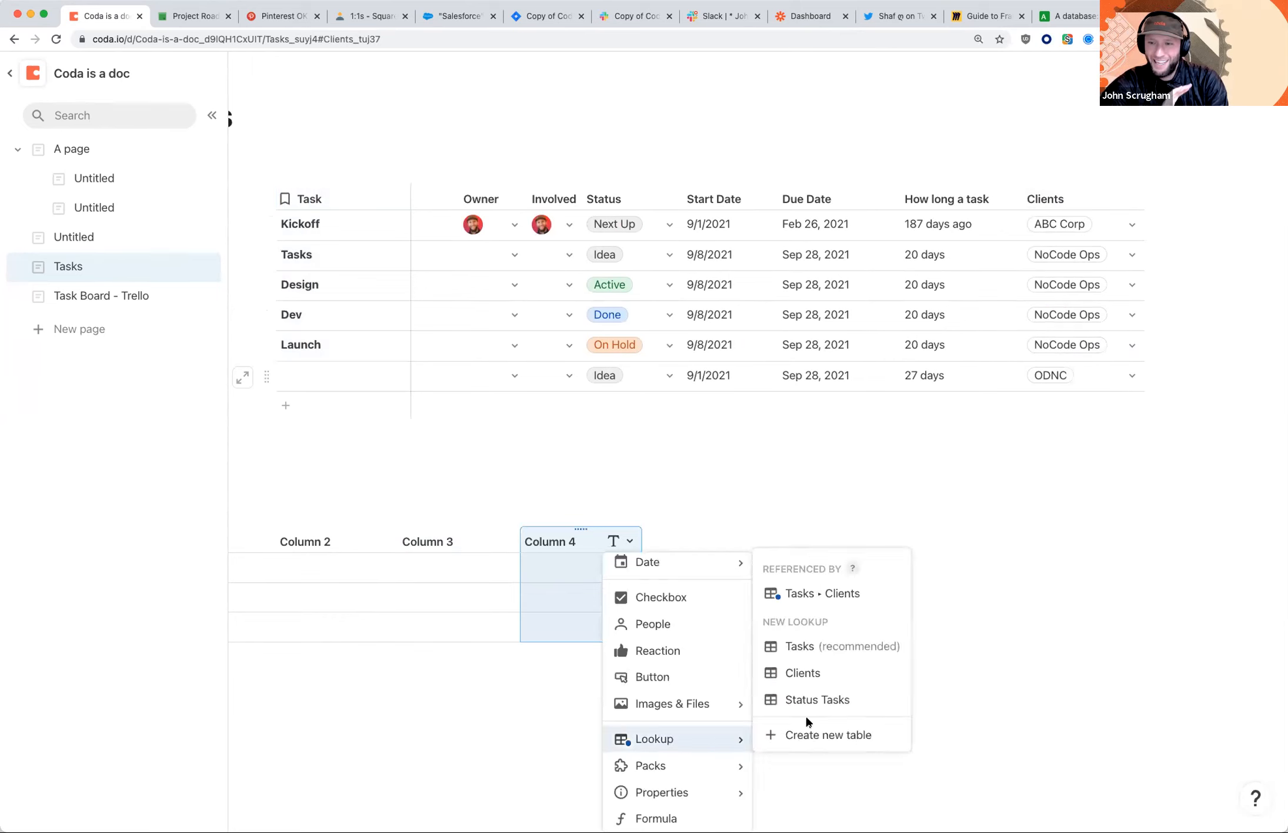
{"action": "left_click", "coordinate": [834, 602]}
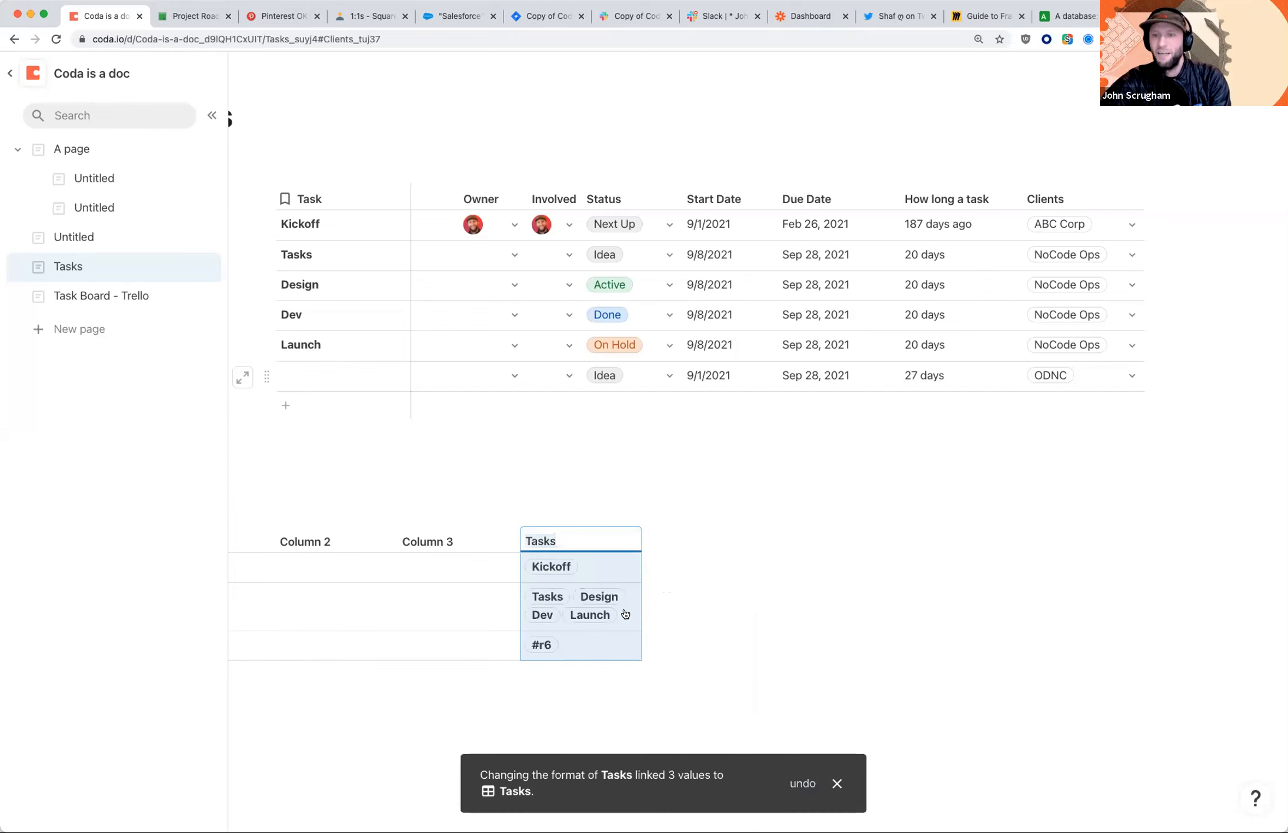
- Move the Tasks column of the Clients table directly after the Name column
{"action": "left_click", "coordinate": [497, 612]}
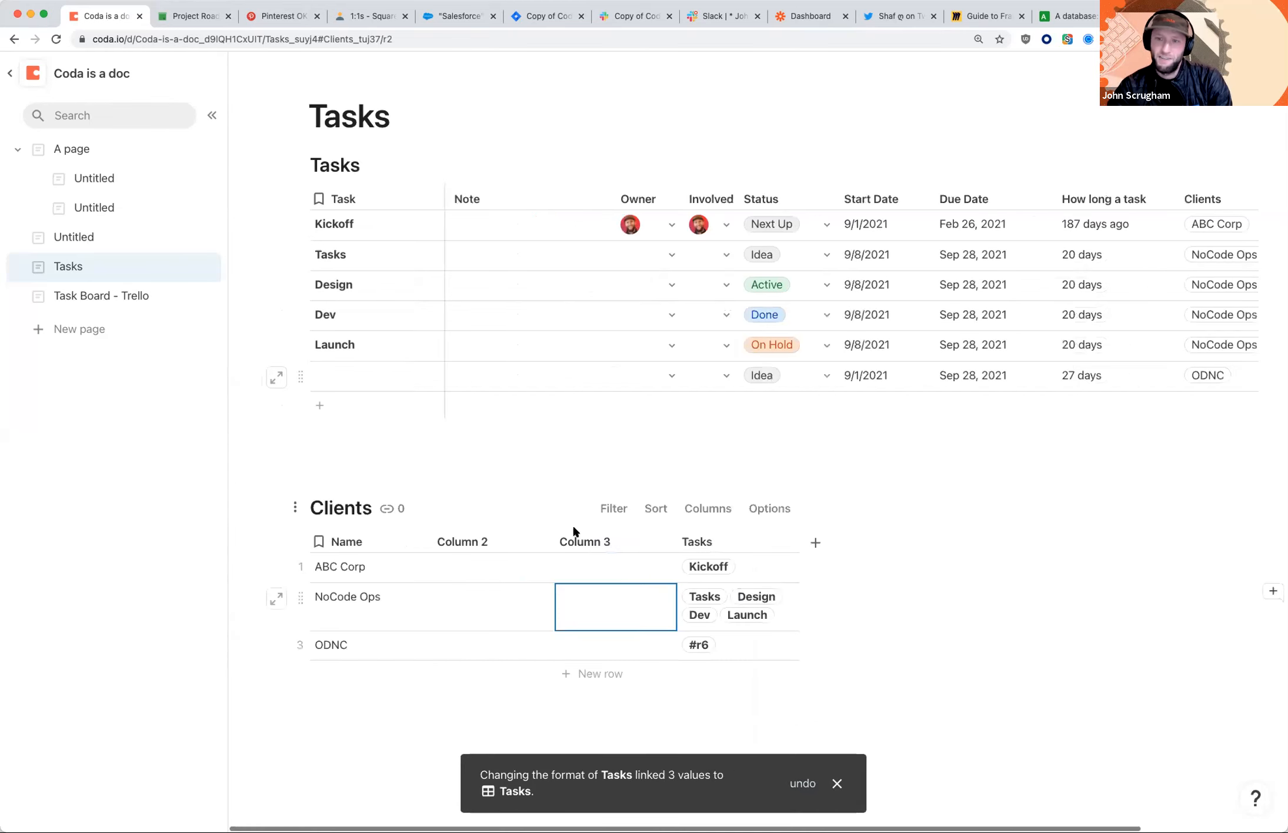
{"action": "left_click_drag", "start_coordinate": [504, 539], "coordinate": [428, 538]}
{"action": "left_click", "coordinate": [629, 569]}
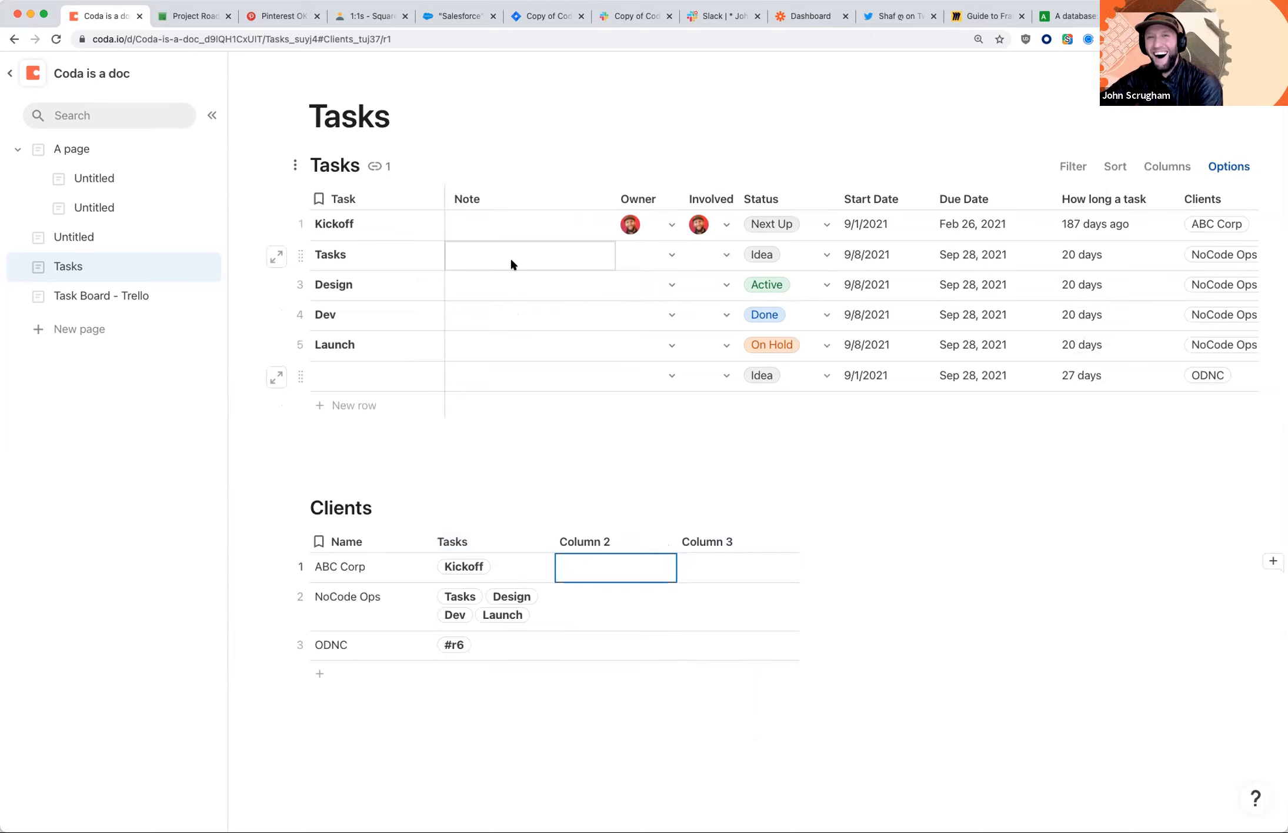
- Narrow the How long a task and Due Date columns so the Clients column fits within the page width
{"action": "left_click", "coordinate": [536, 346]}
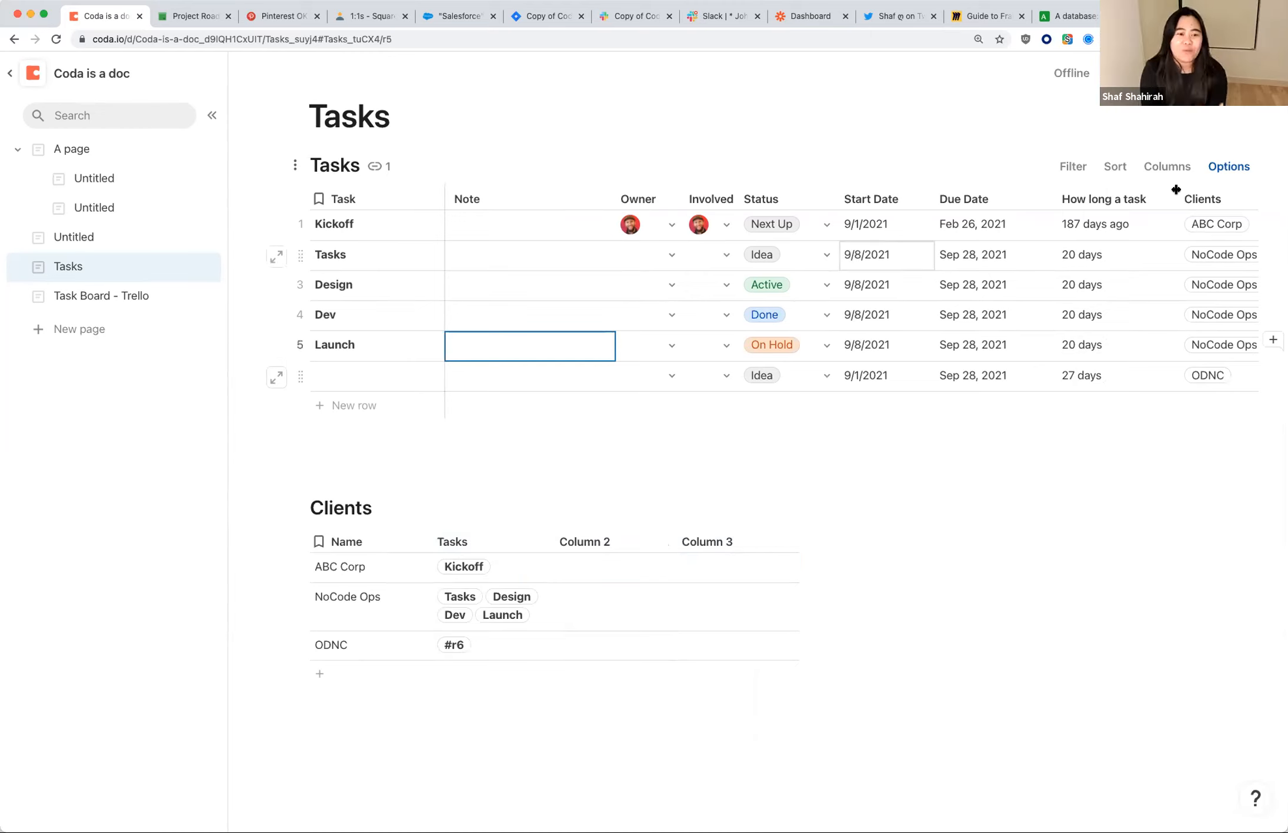
{"action": "left_click_drag", "start_coordinate": [1181, 190], "coordinate": [1159, 191]}
{"action": "left_click_drag", "start_coordinate": [1055, 189], "coordinate": [1023, 195]}
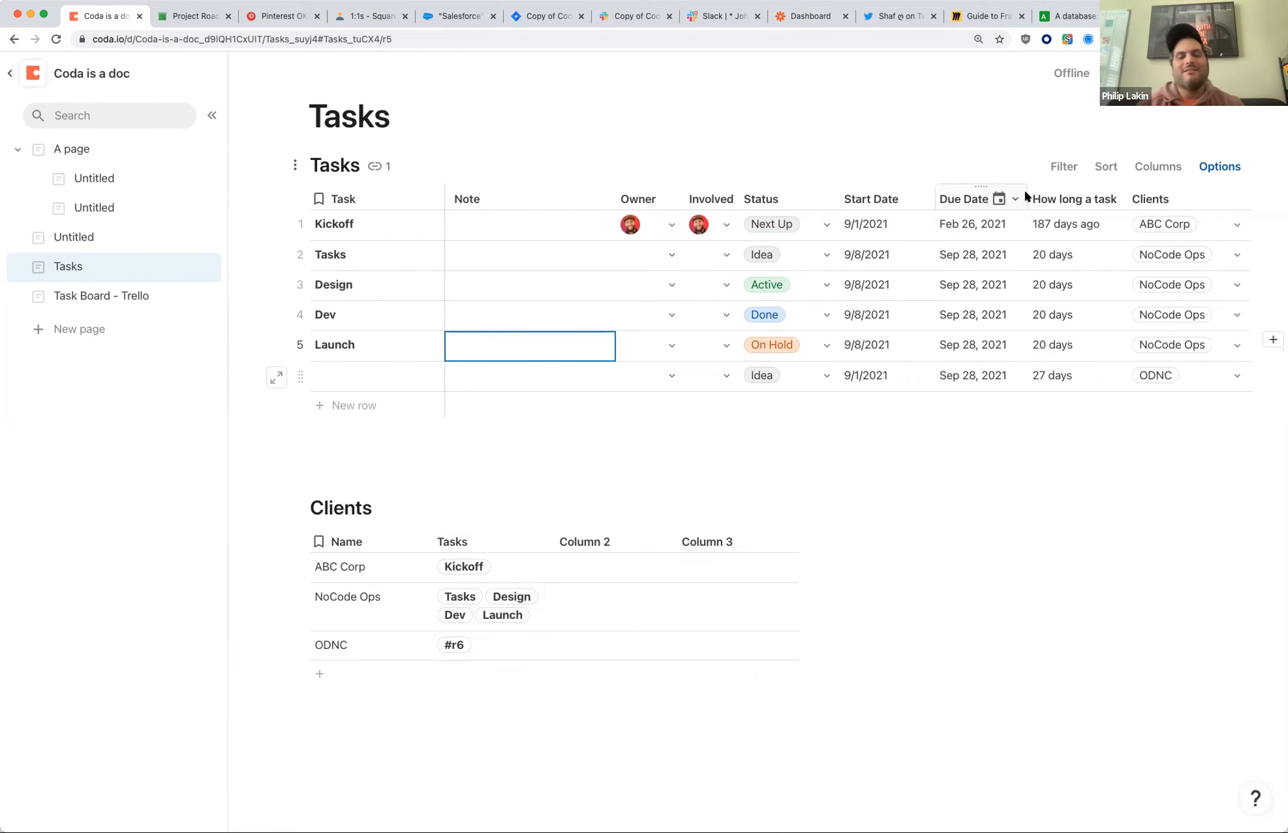
{"action": "left_click", "coordinate": [535, 234]}
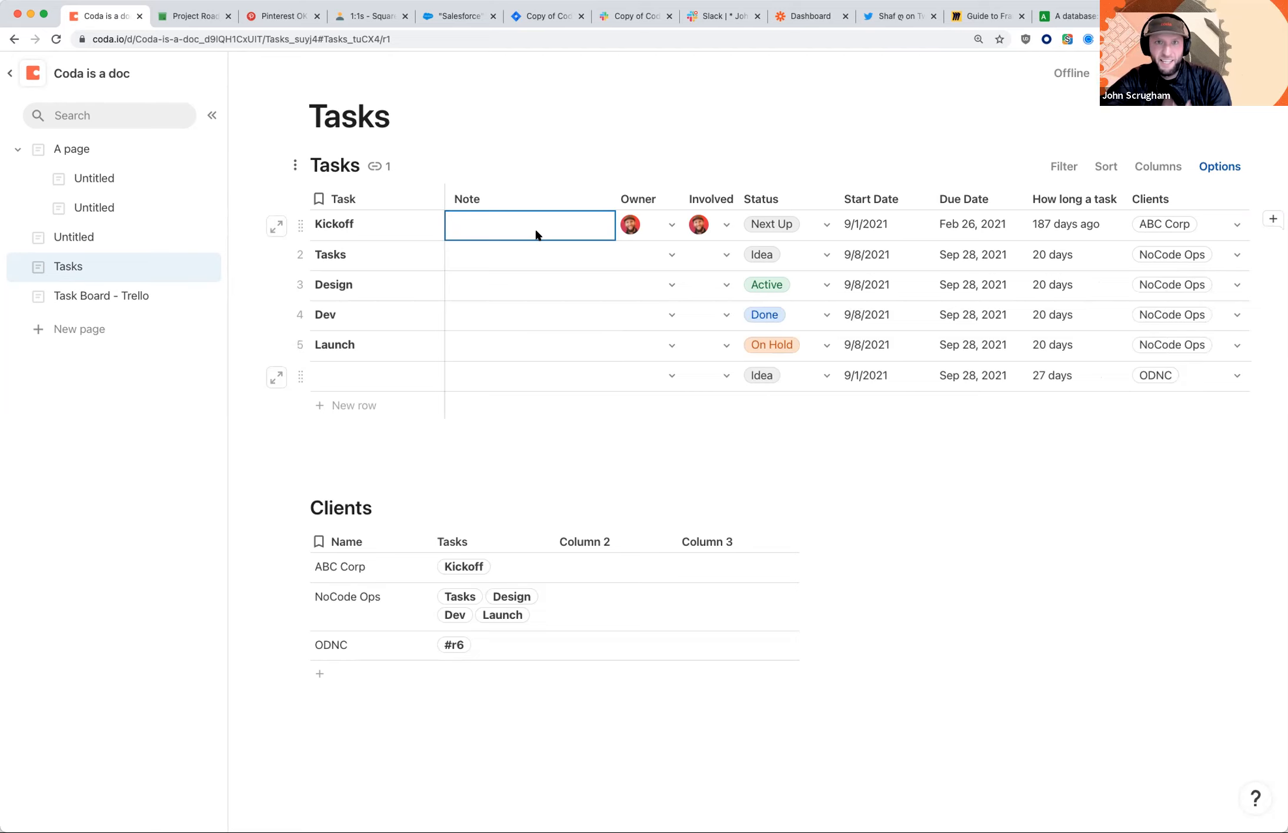
- Switch to the Copy of Coda for Jira set-up guide doc and open the full Packs gallery
{"action": "left_click", "coordinate": [541, 14]}
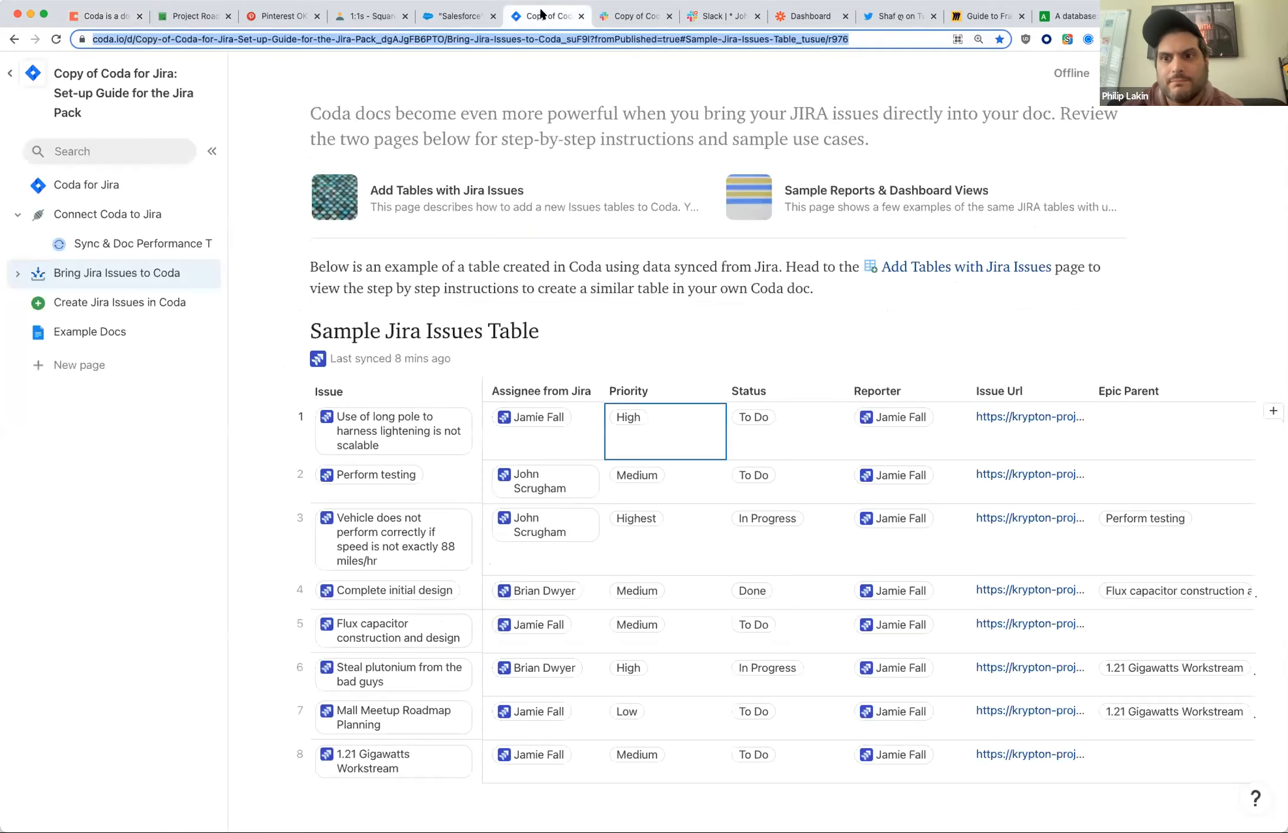
{"action": "left_click", "coordinate": [506, 287]}
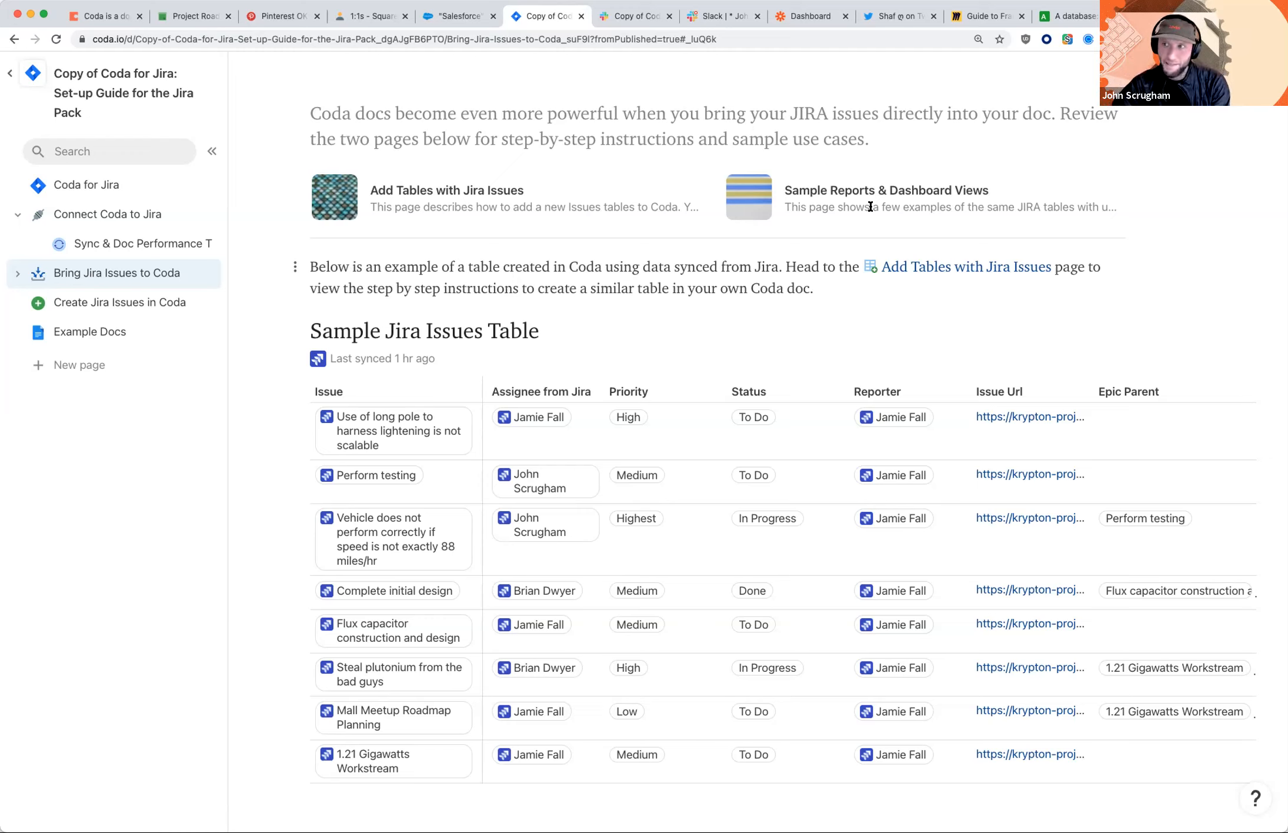
{"action": "left_click", "coordinate": [1205, 71]}
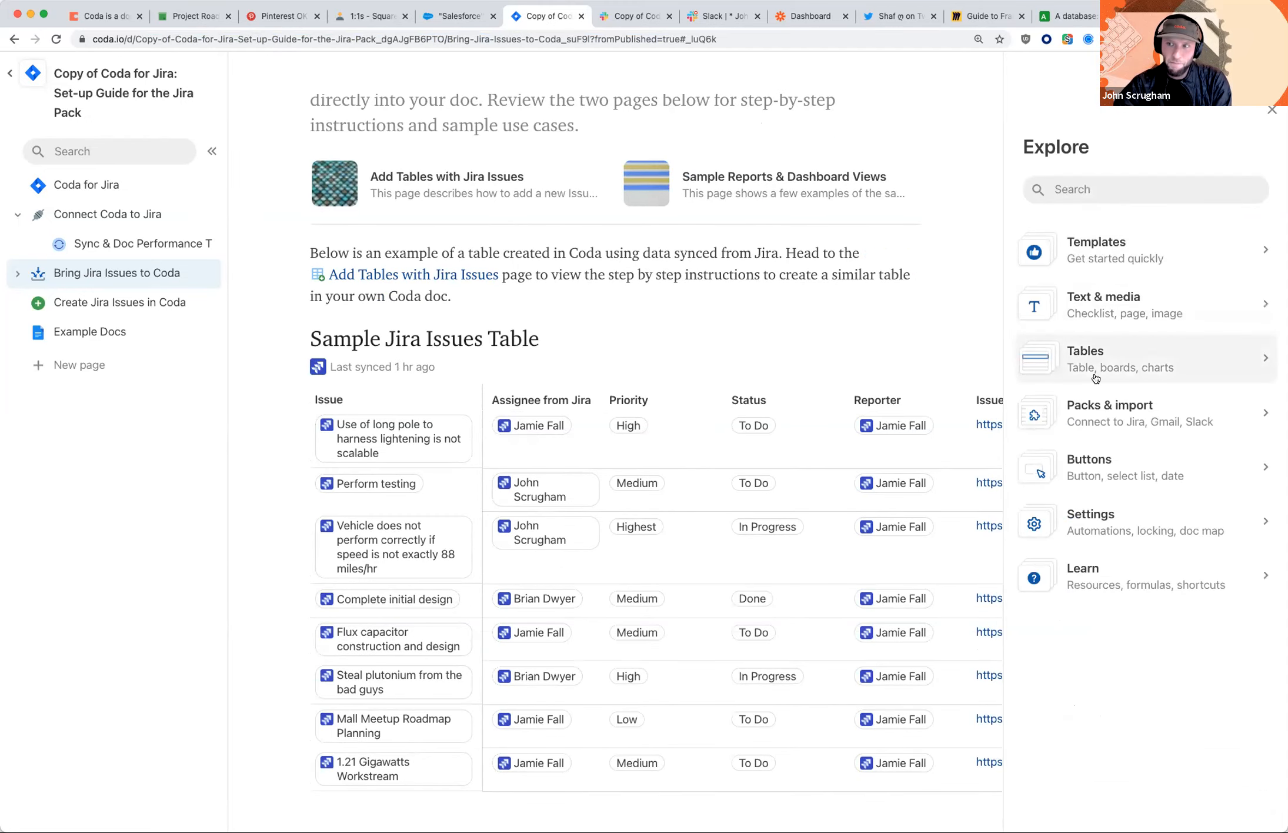
{"action": "left_click", "coordinate": [1198, 409]}
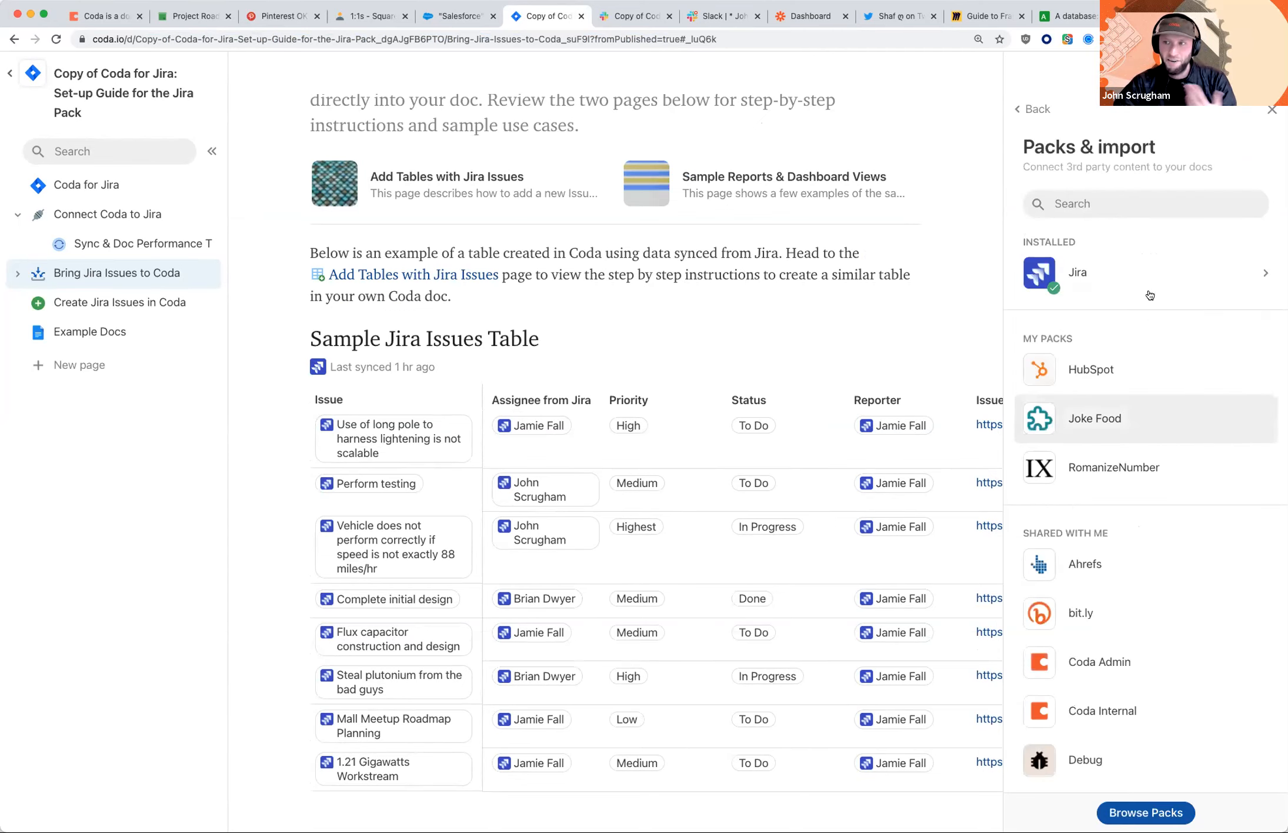
{"action": "left_click", "coordinate": [1129, 813]}
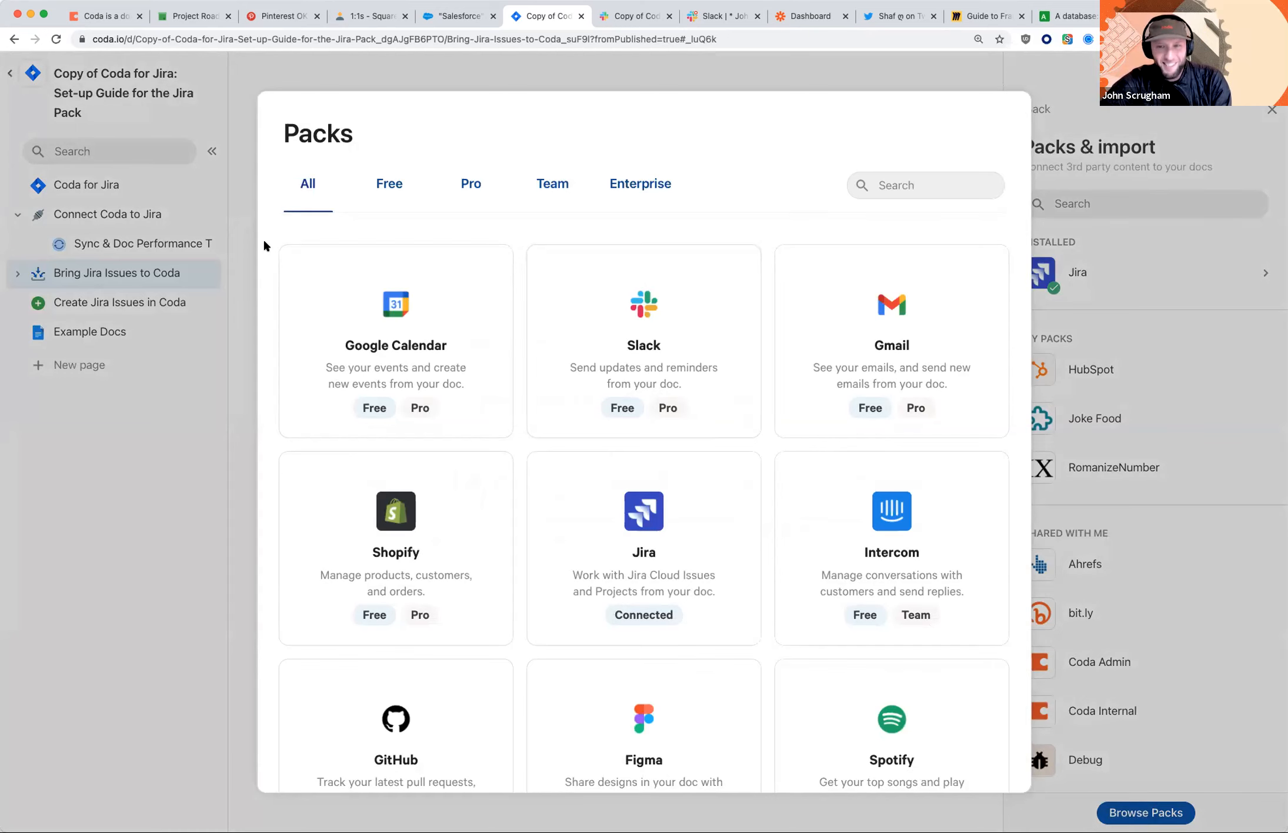
- Look through the available integrations in the Packs gallery, close it and return to the Sample Jira Issues Table
{"action": "scroll", "coordinate": [264, 245], "scroll_direction": "down", "scroll_amount": 1}
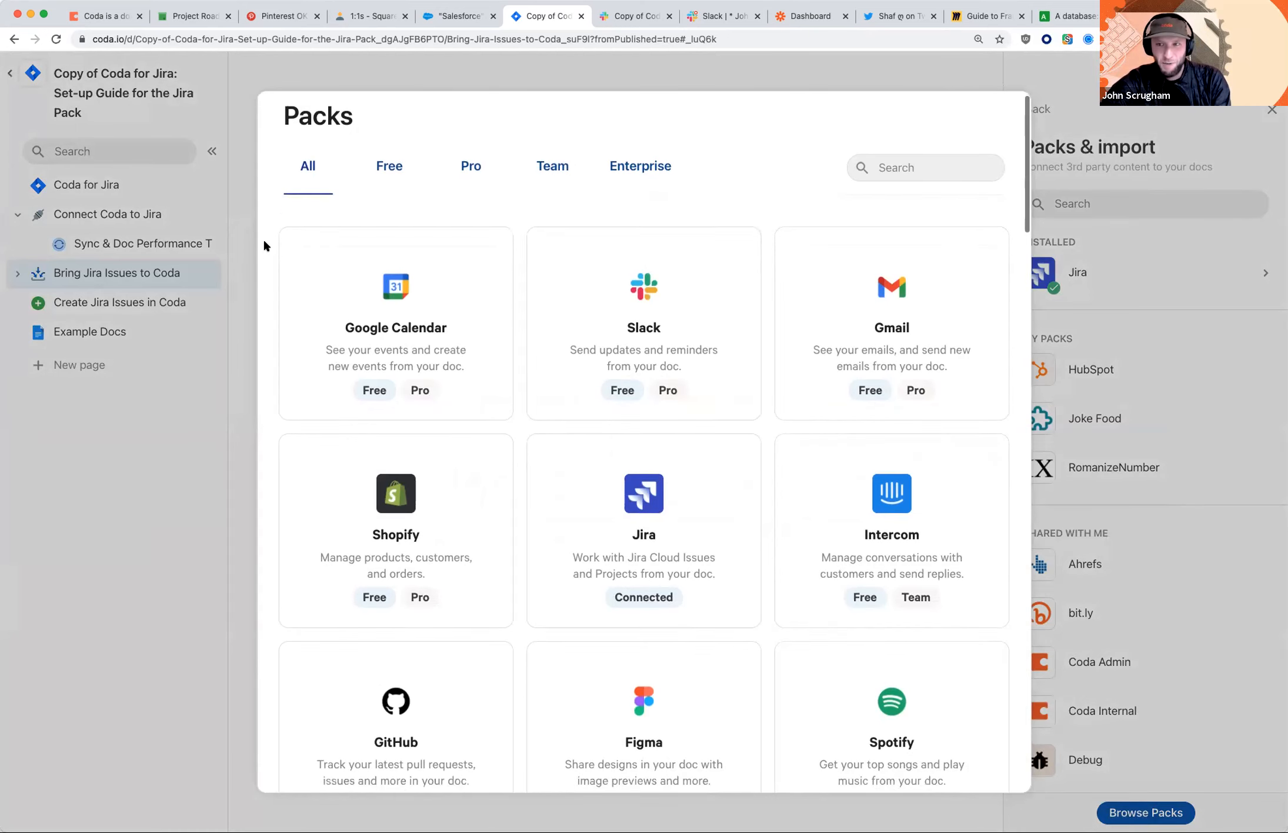
{"action": "scroll", "coordinate": [264, 246], "scroll_direction": "down", "scroll_amount": 2}
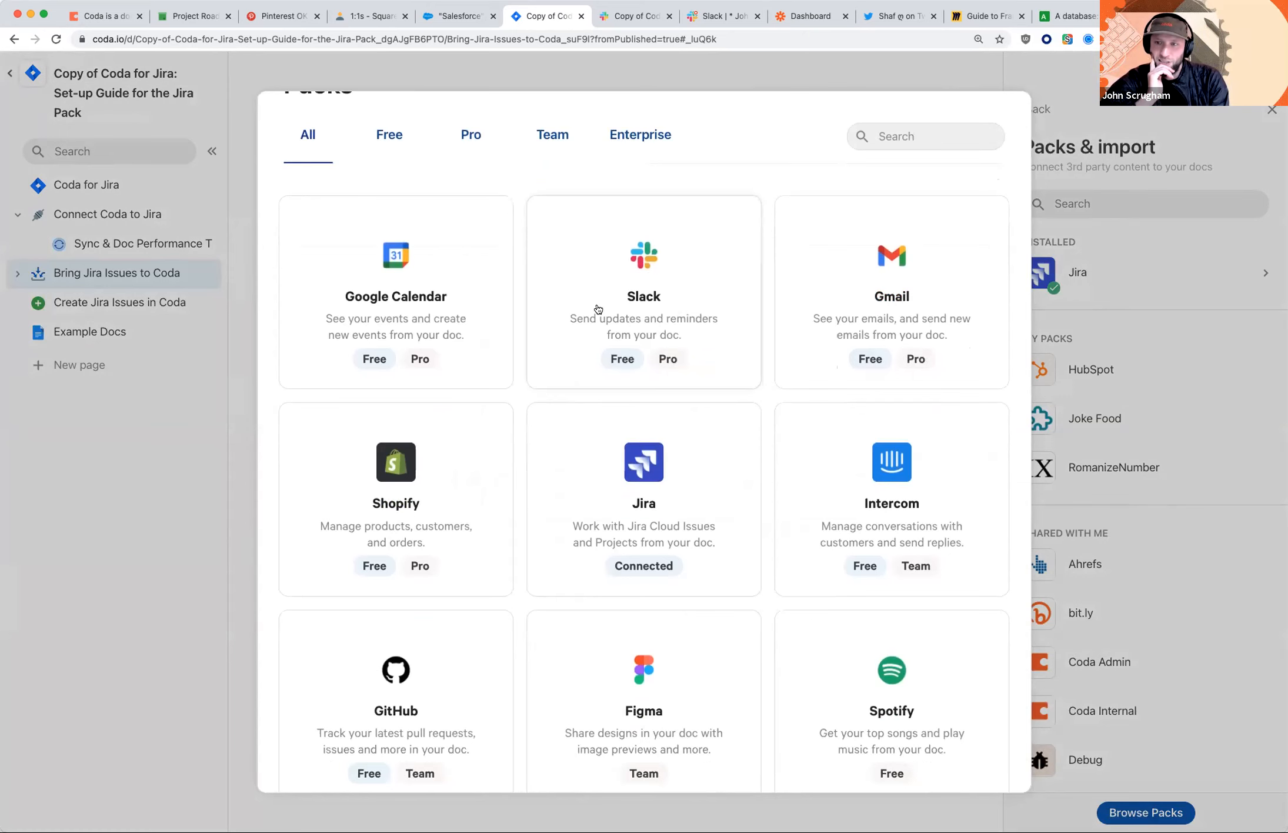
{"action": "scroll", "coordinate": [598, 310], "scroll_direction": "down", "scroll_amount": 2}
{"action": "scroll", "coordinate": [598, 309], "scroll_direction": "down", "scroll_amount": 5}
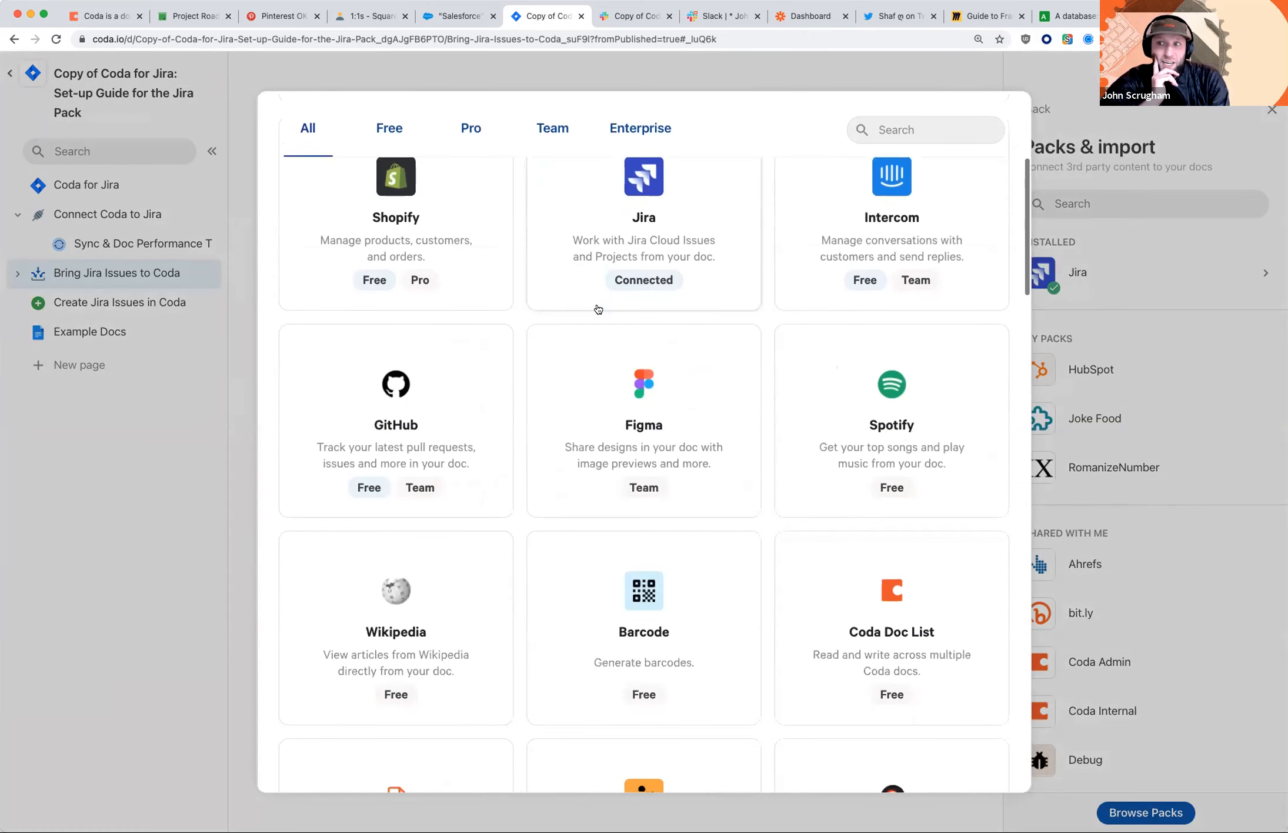
{"action": "scroll", "coordinate": [598, 310], "scroll_direction": "down", "scroll_amount": 5}
{"action": "scroll", "coordinate": [598, 309], "scroll_direction": "down", "scroll_amount": 3}
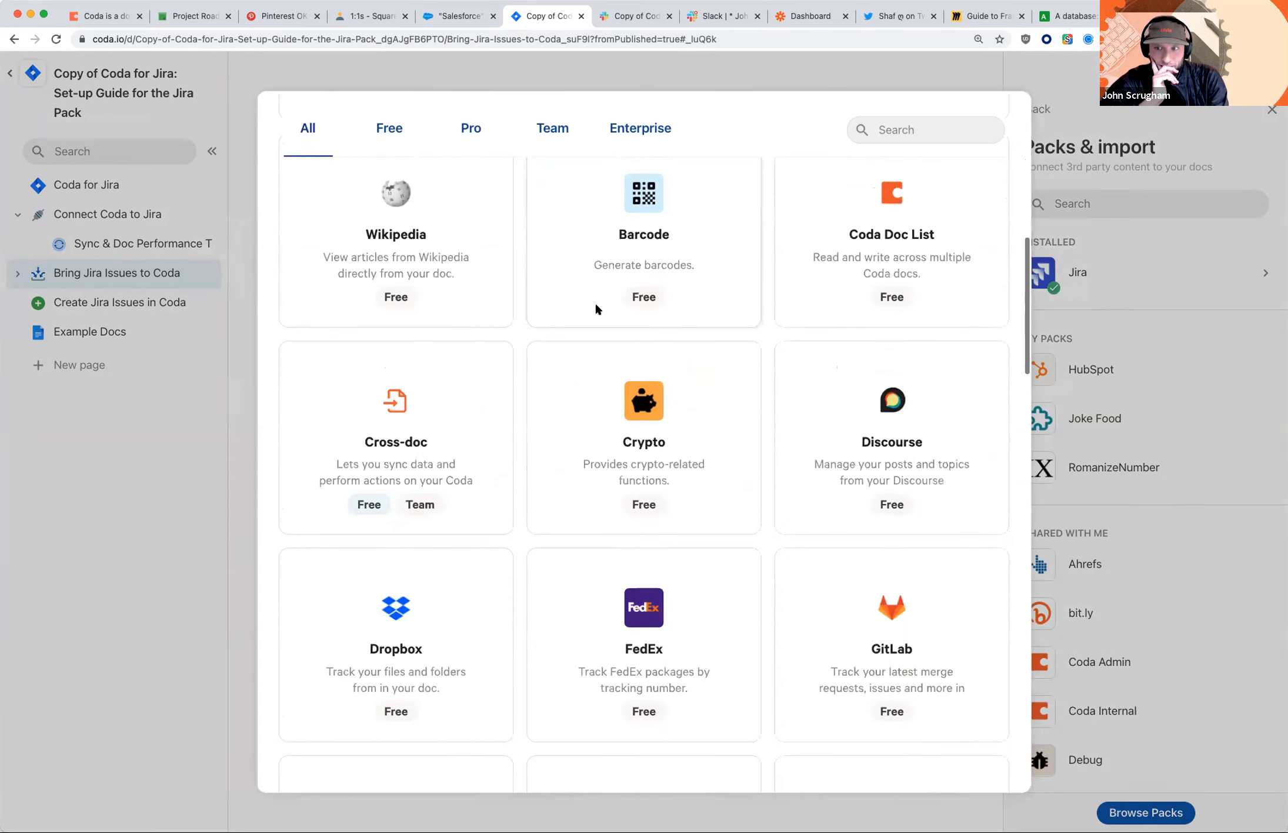
{"action": "scroll", "coordinate": [598, 309], "scroll_direction": "down", "scroll_amount": 2}
{"action": "scroll", "coordinate": [598, 309], "scroll_direction": "down", "scroll_amount": 5}
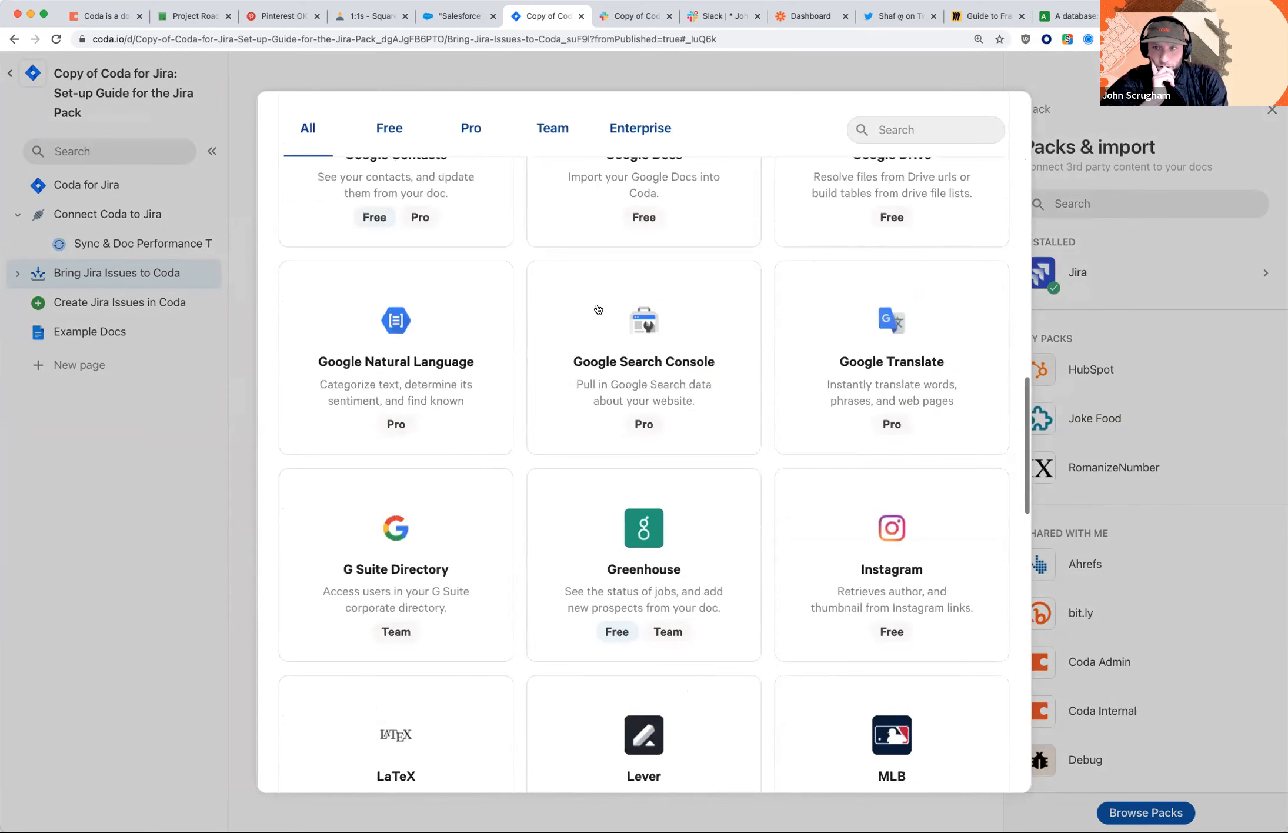
{"action": "scroll", "coordinate": [598, 309], "scroll_direction": "down", "scroll_amount": 4}
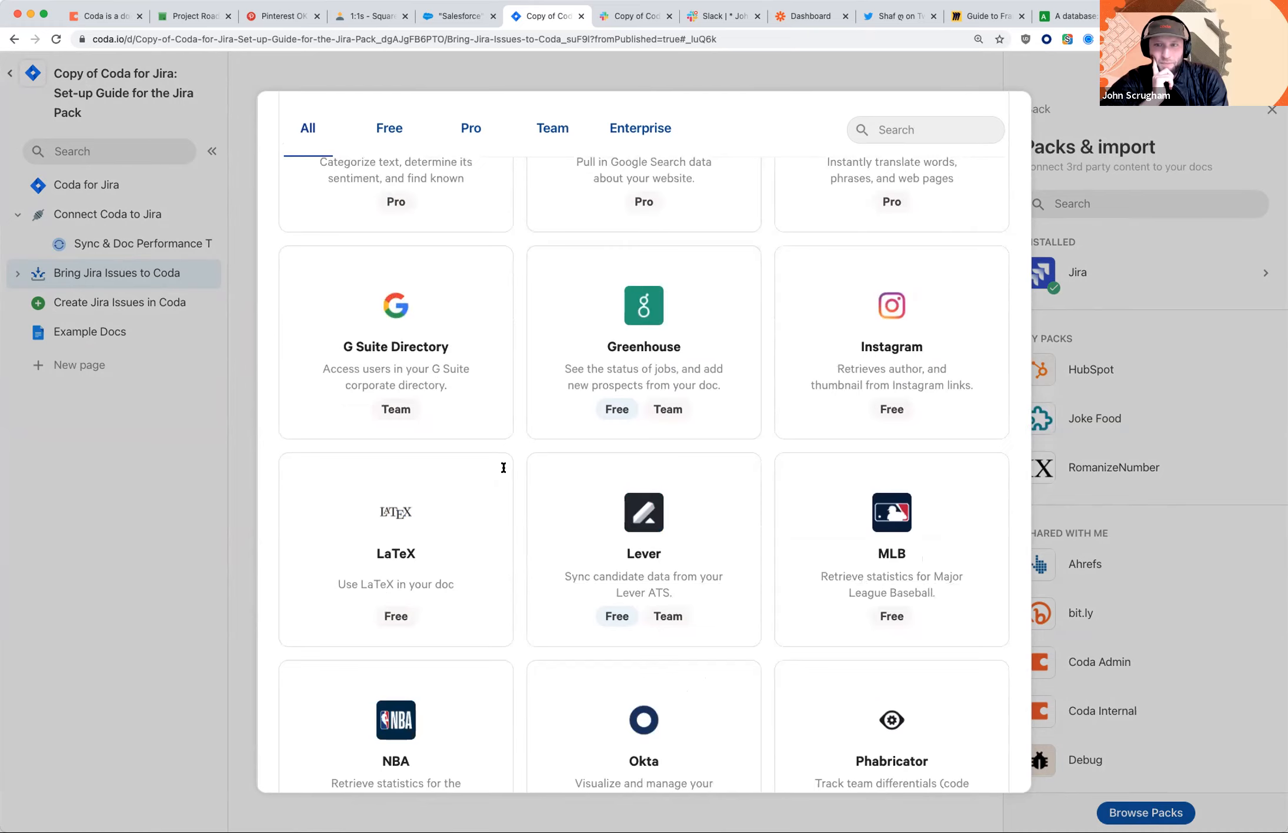
{"action": "key", "text": "Escape"}
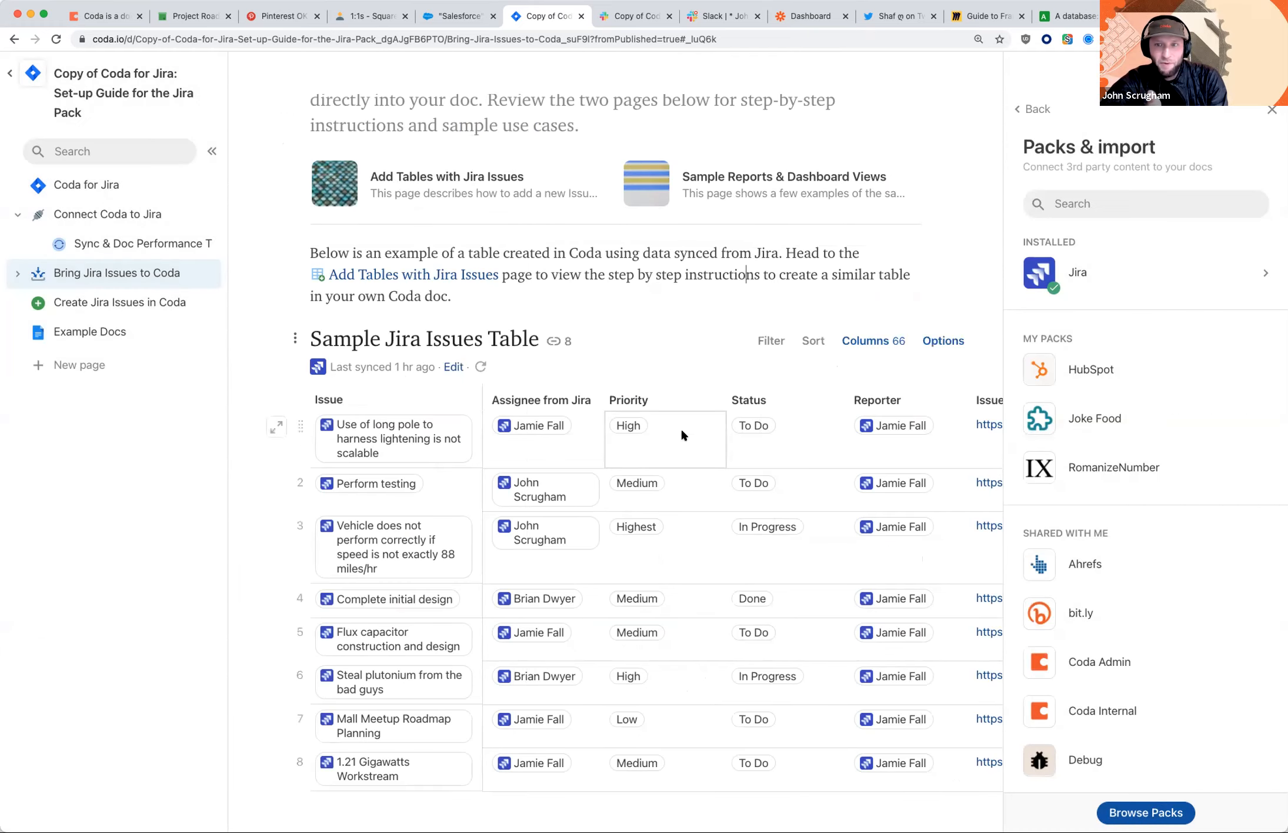
{"action": "scroll", "coordinate": [682, 435], "scroll_direction": "down", "scroll_amount": 2}
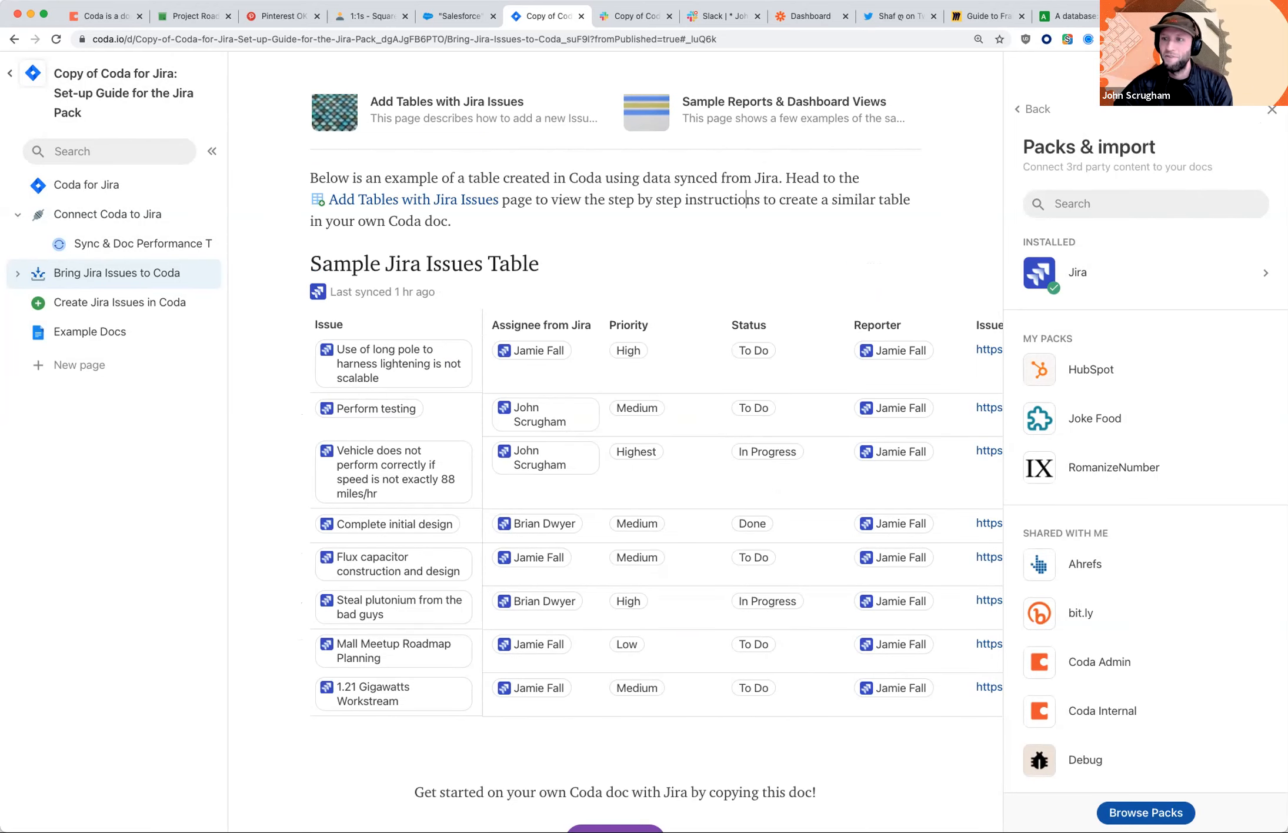
- Dismiss the Packs list and view the full-width Sample Jira Issues Table
{"action": "left_click", "coordinate": [799, 422]}
{"action": "scroll", "coordinate": [735, 406], "scroll_direction": "down", "scroll_amount": 2}
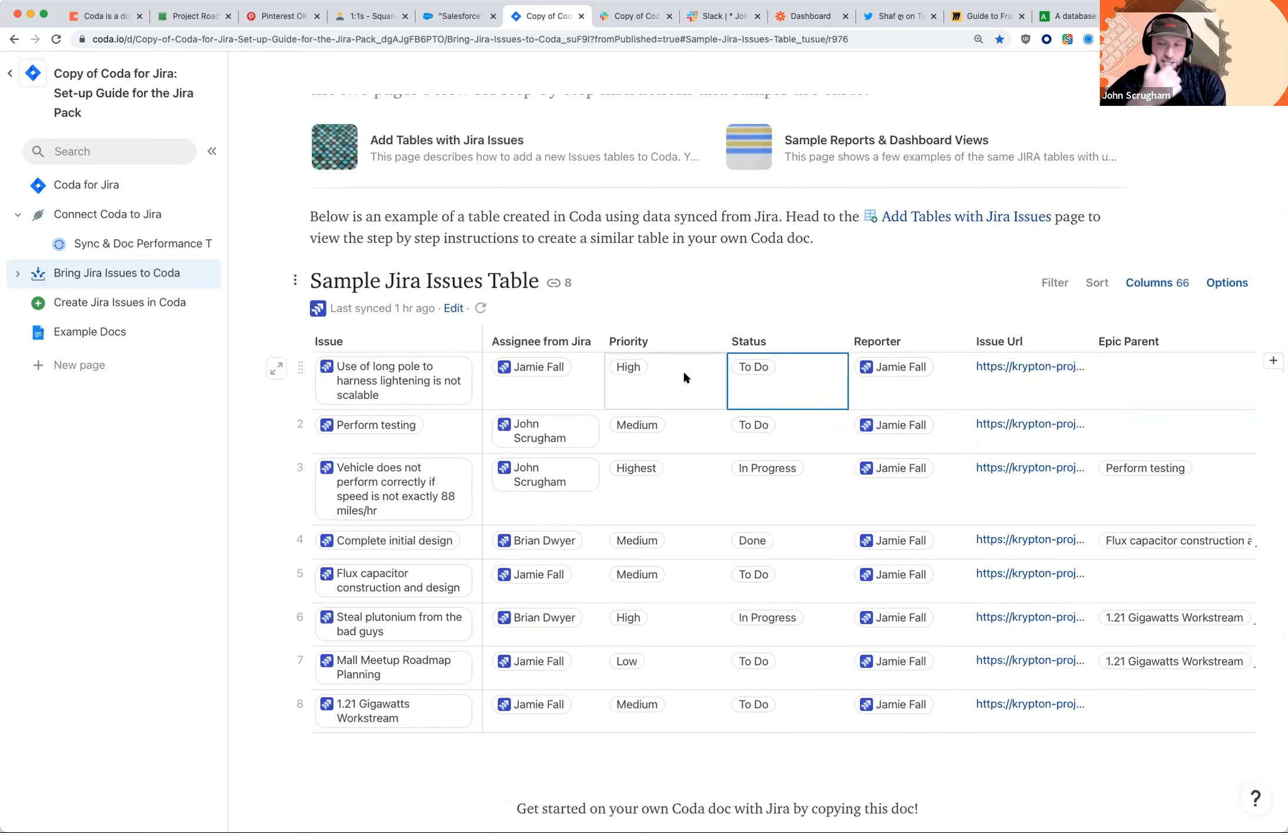
{"action": "scroll", "coordinate": [684, 377], "scroll_direction": "down", "scroll_amount": 1}
{"action": "scroll", "coordinate": [684, 377], "scroll_direction": "down", "scroll_amount": 3}
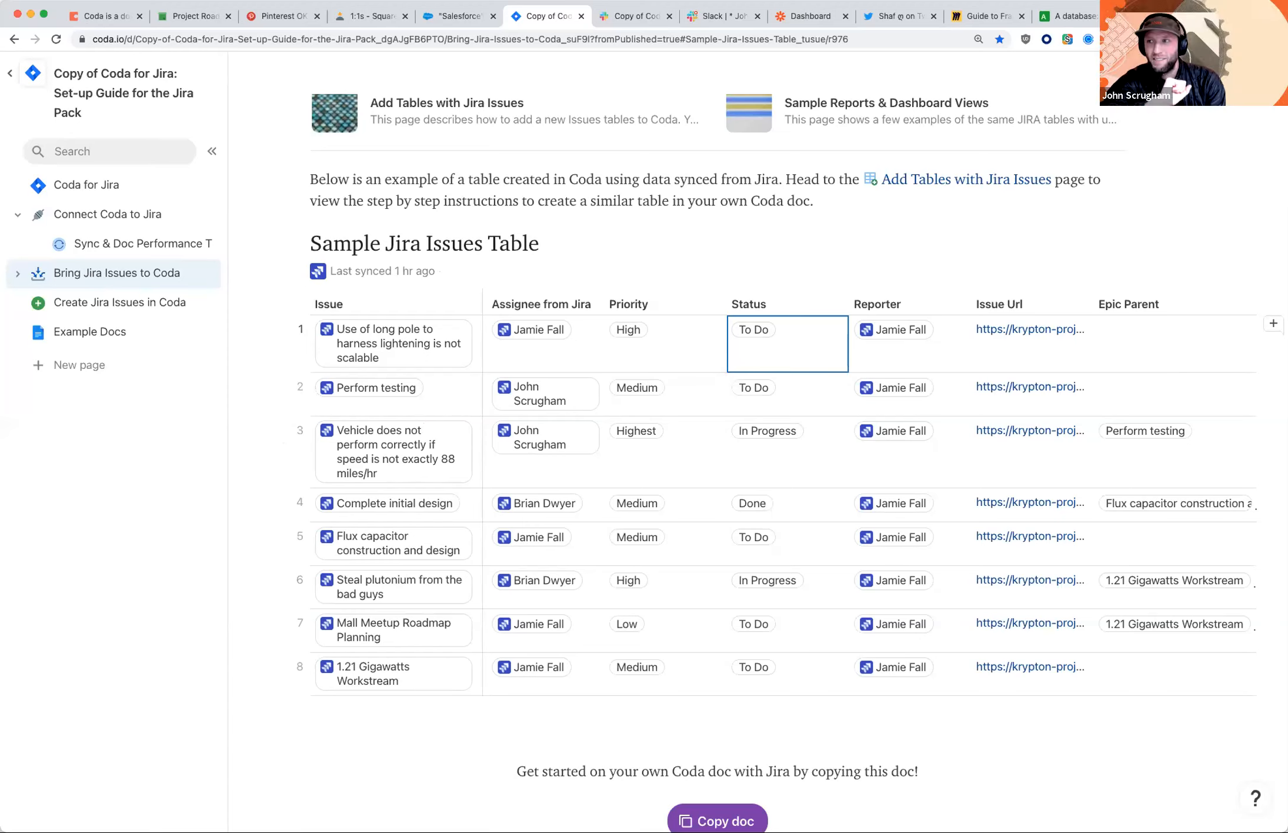
- Reopen the Packs and import list, look through the installed, shared and recommended Packs, and close it
{"action": "left_click", "coordinate": [1241, 74]}
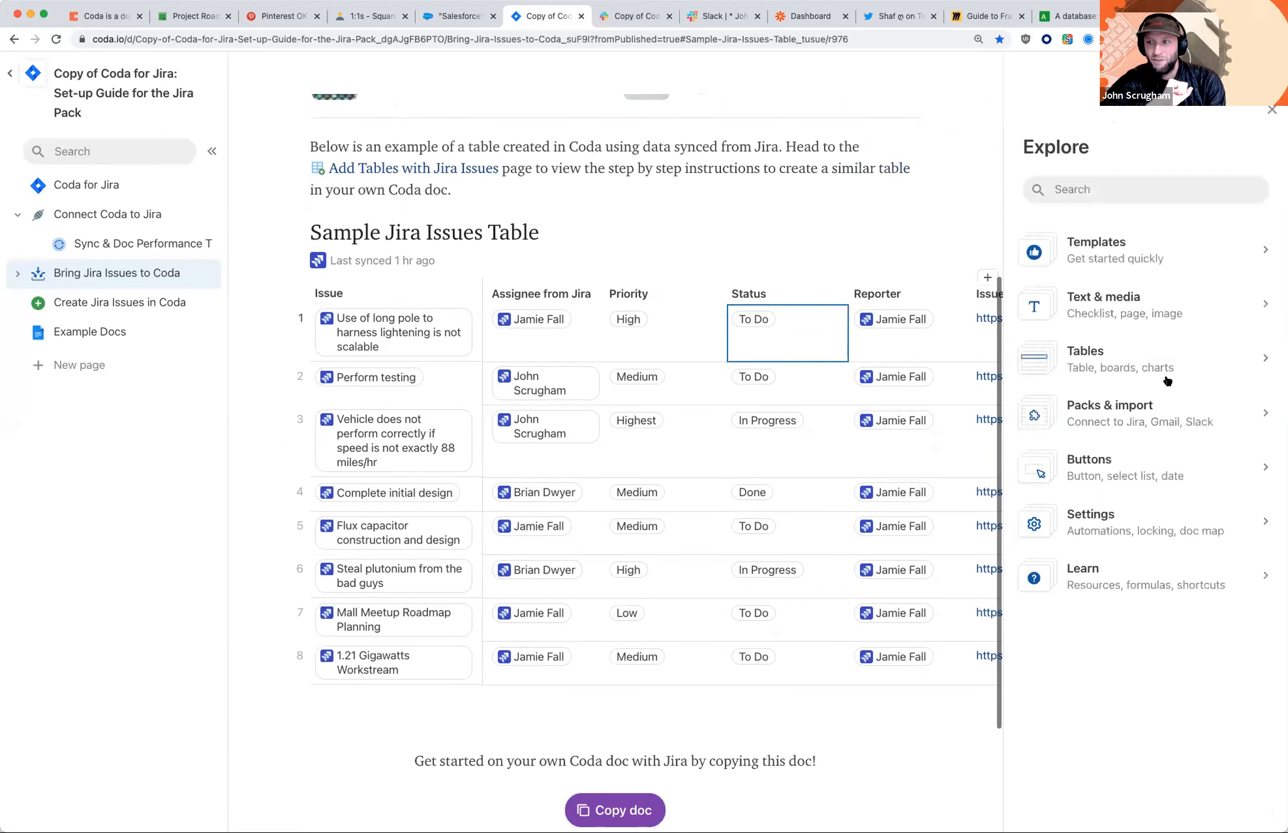
{"action": "left_click", "coordinate": [1174, 419]}
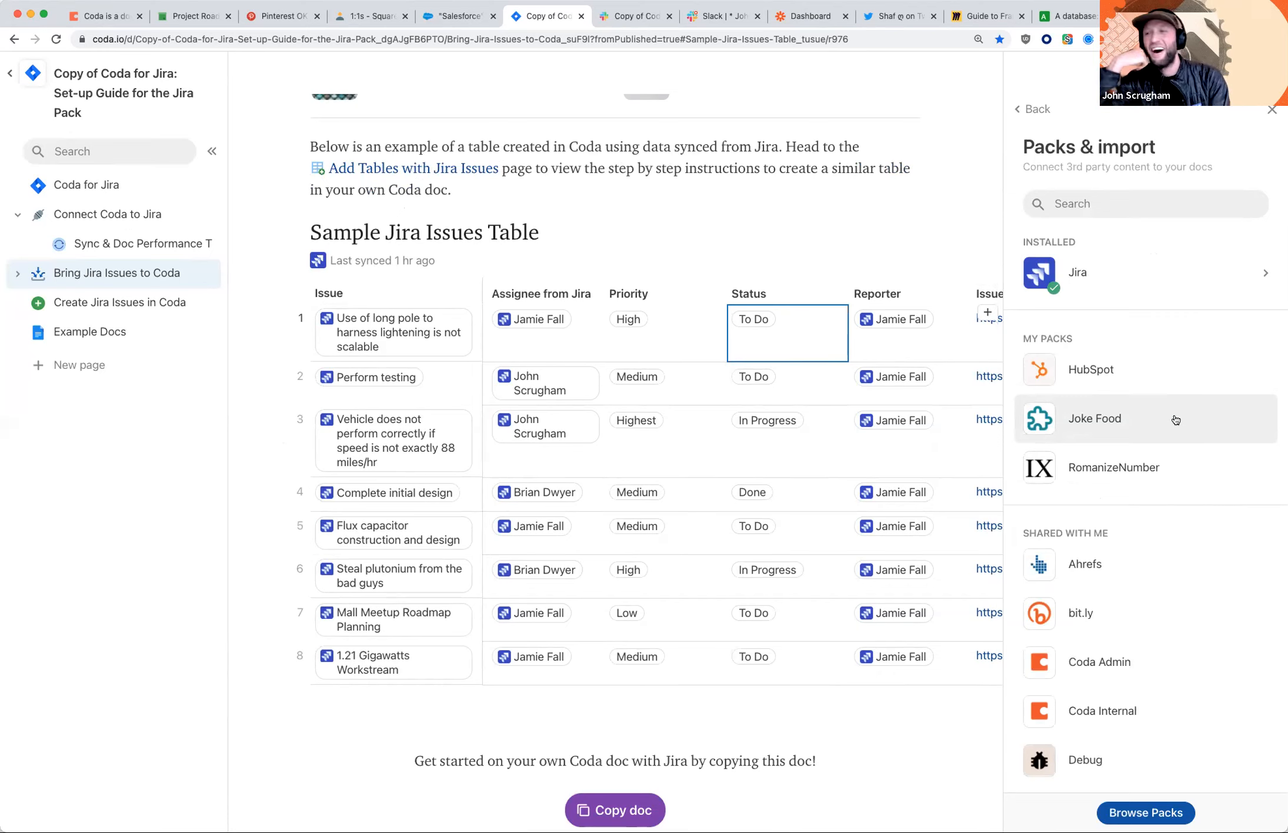
{"action": "scroll", "coordinate": [1174, 419], "scroll_direction": "down", "scroll_amount": 3}
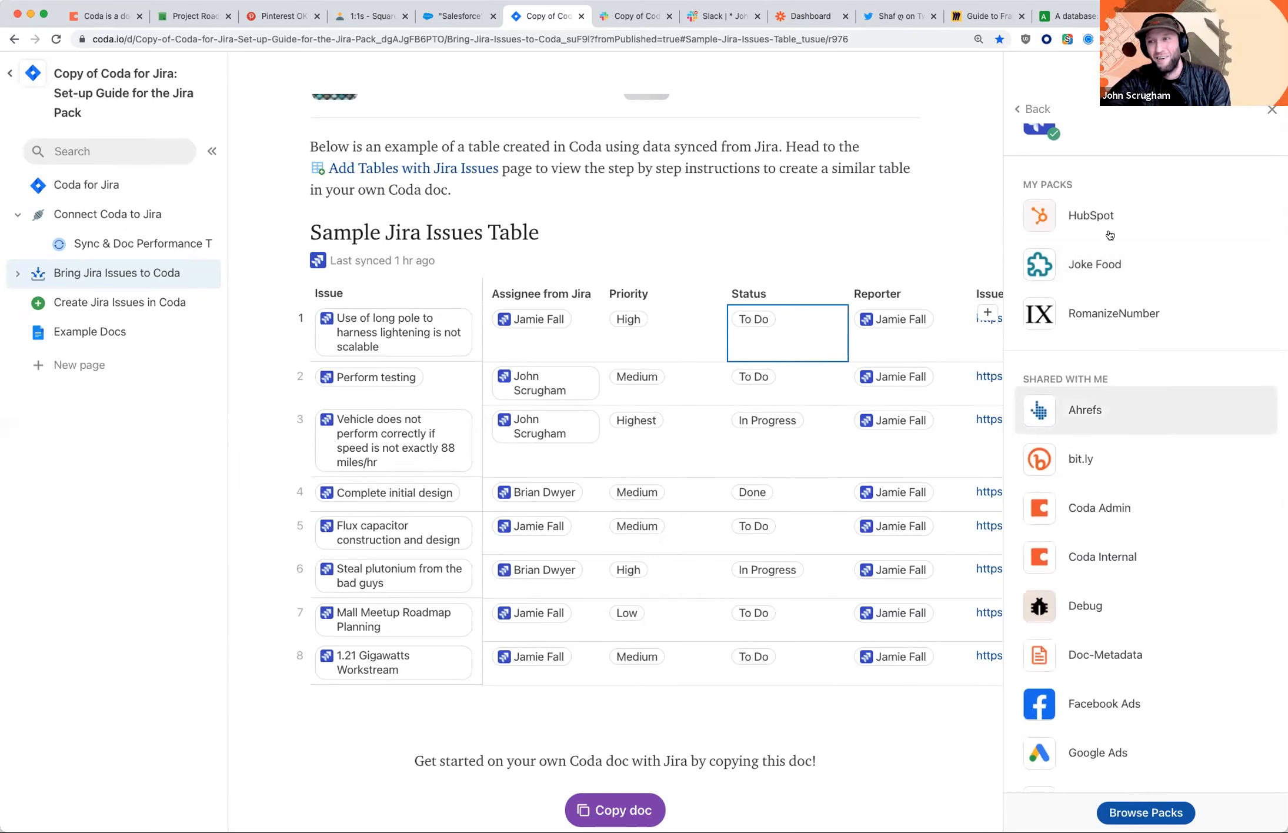
{"action": "scroll", "coordinate": [1160, 475], "scroll_direction": "down", "scroll_amount": 4}
{"action": "scroll", "coordinate": [1159, 475], "scroll_direction": "down", "scroll_amount": 5}
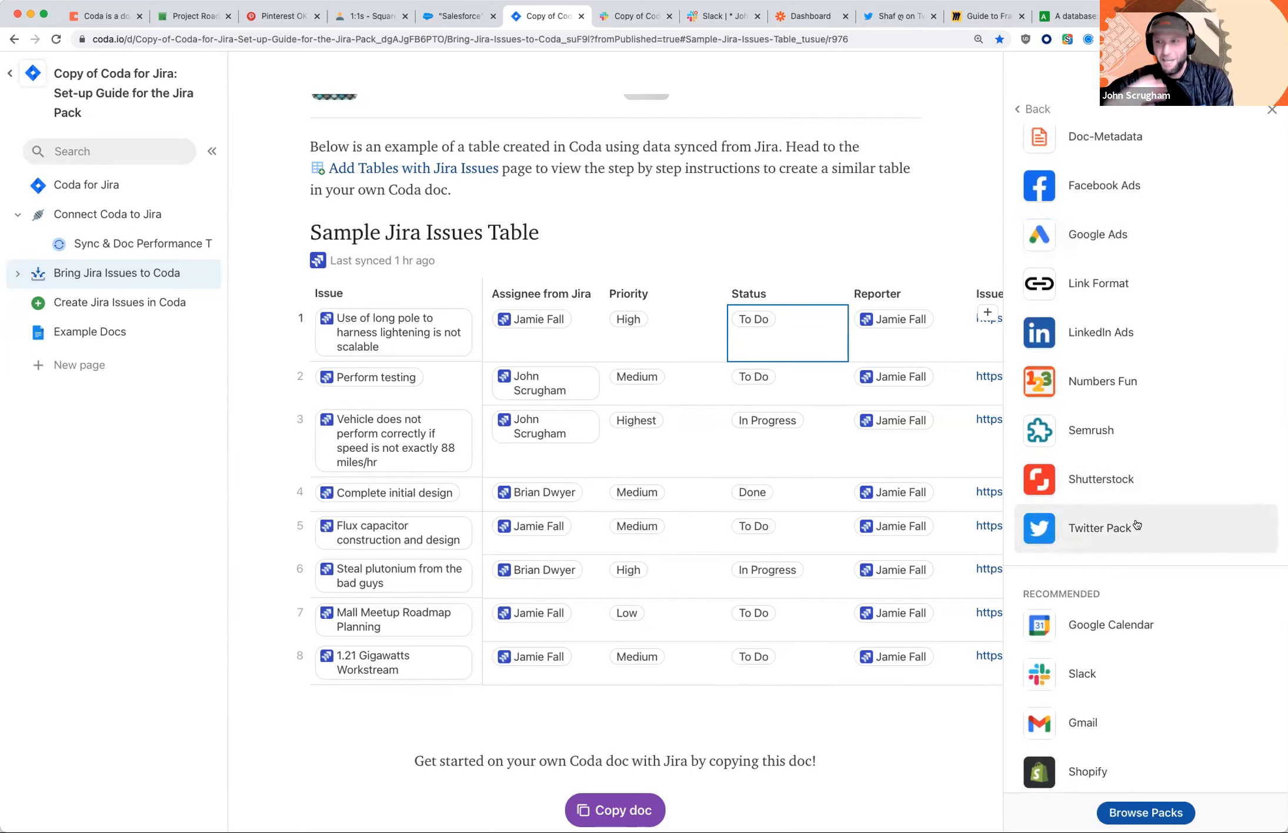
{"action": "scroll", "coordinate": [1137, 524], "scroll_direction": "down", "scroll_amount": 7}
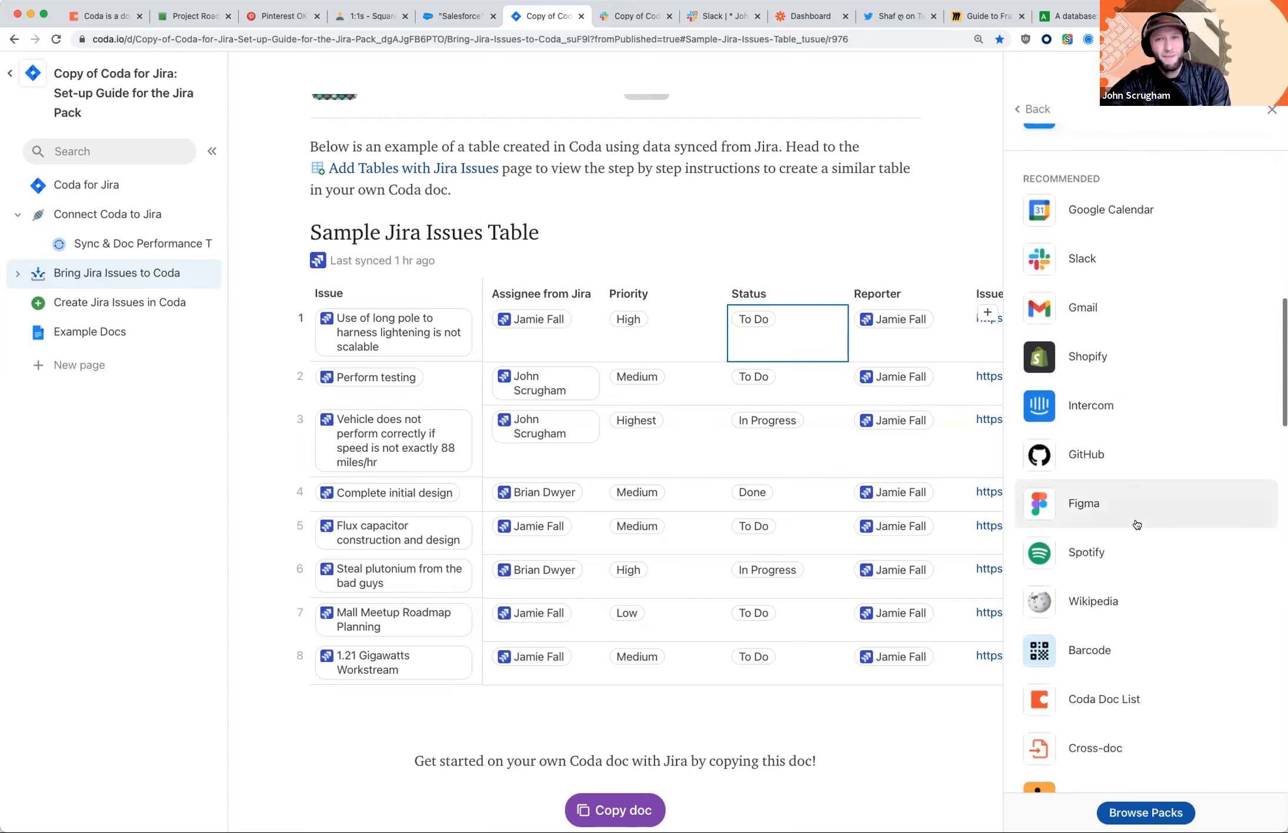
{"action": "scroll", "coordinate": [1137, 524], "scroll_direction": "down", "scroll_amount": 6}
{"action": "scroll", "coordinate": [1136, 525], "scroll_direction": "down", "scroll_amount": 12}
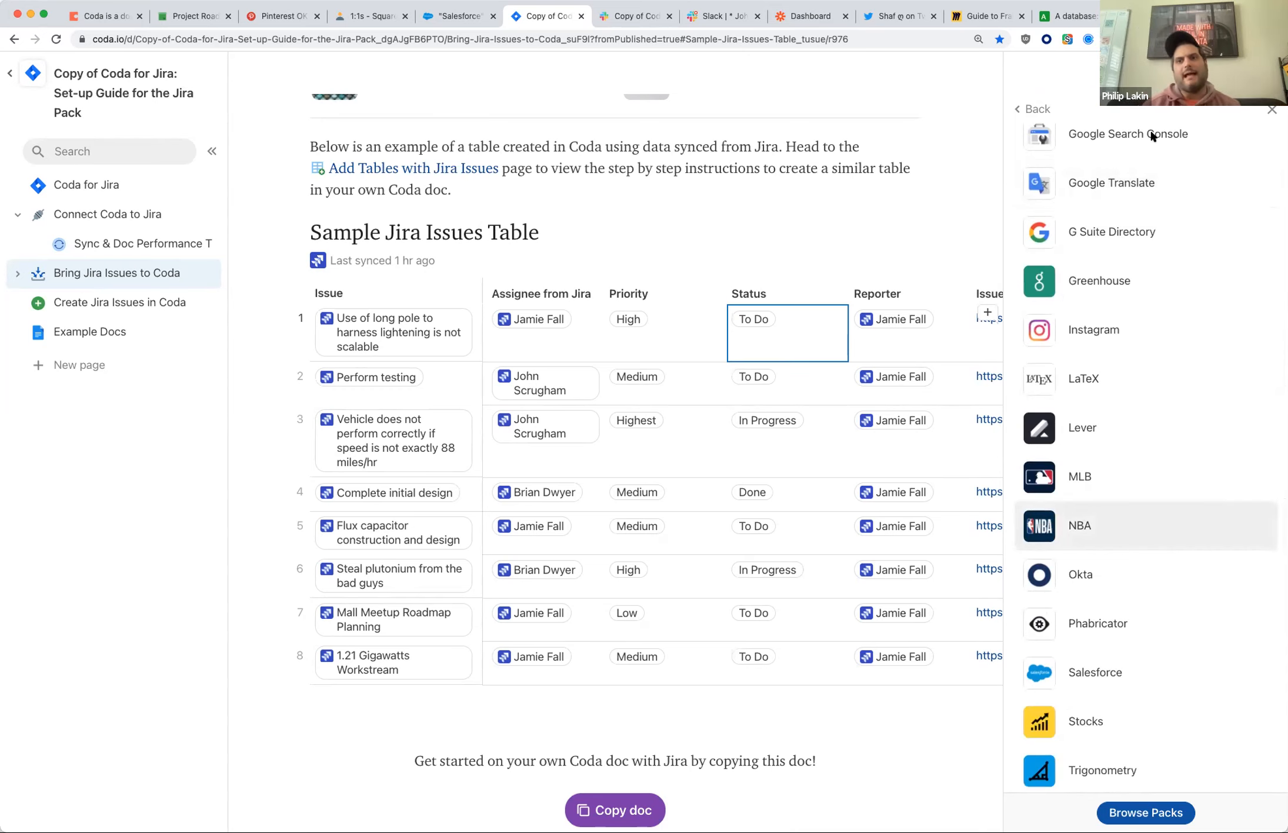
{"action": "left_click", "coordinate": [847, 193]}
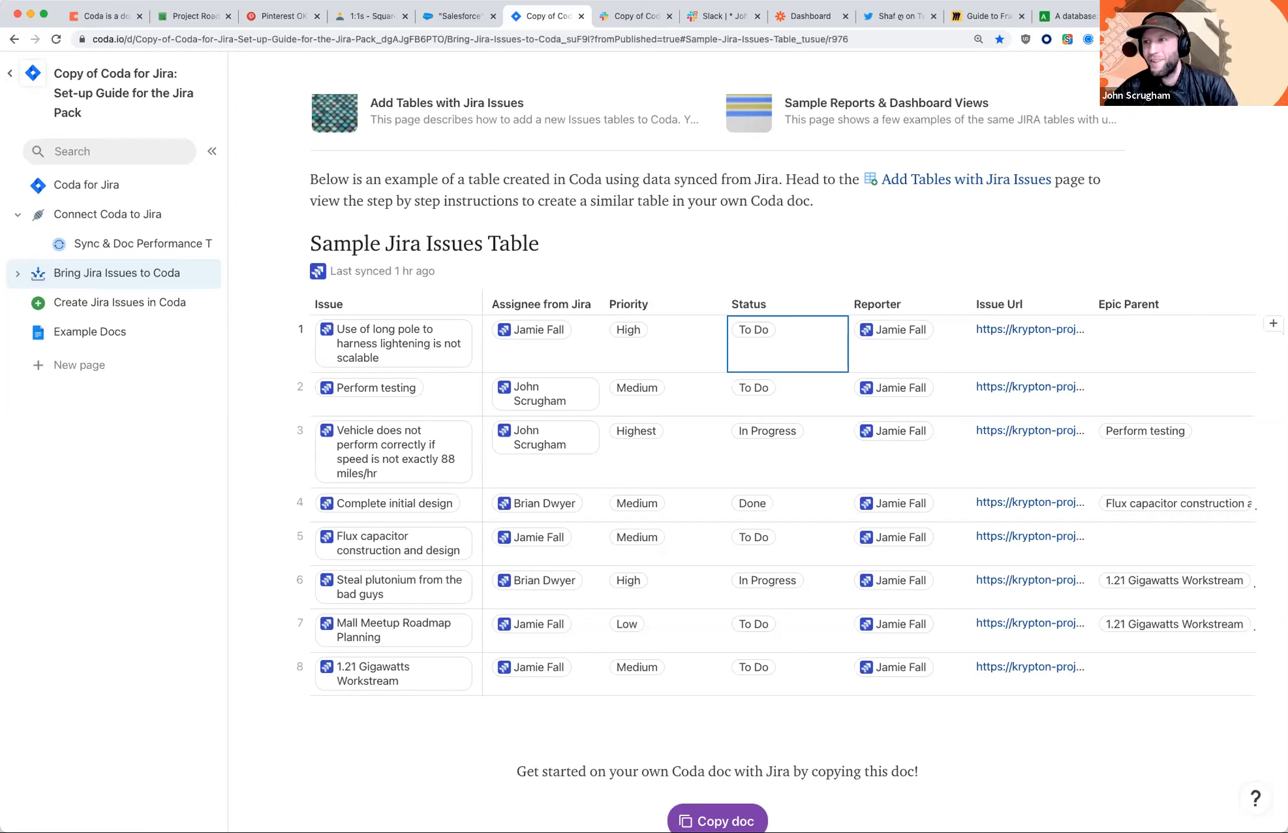
- Create a new blank Coda doc in a new browser tab through coda.new
{"action": "key", "text": "super+t"}
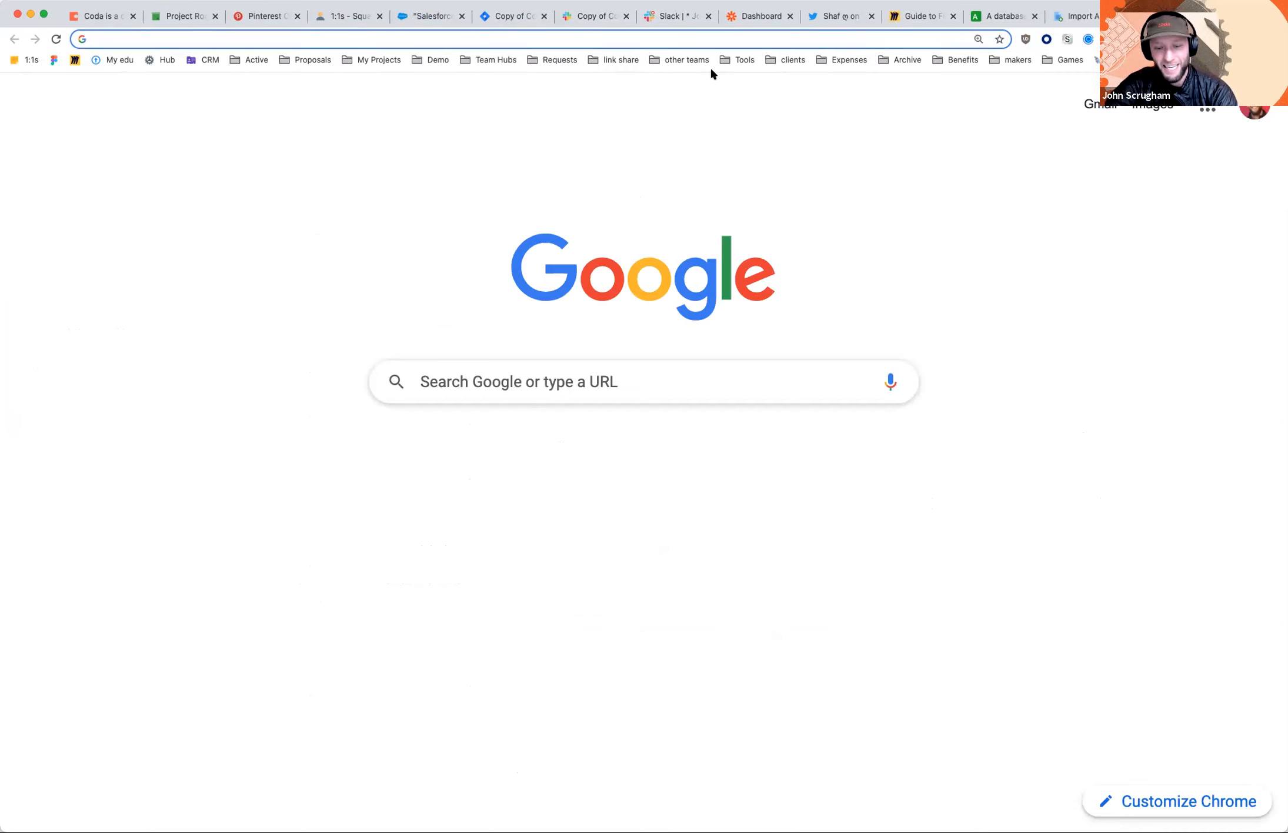
{"action": "type", "text": "coda.new"}
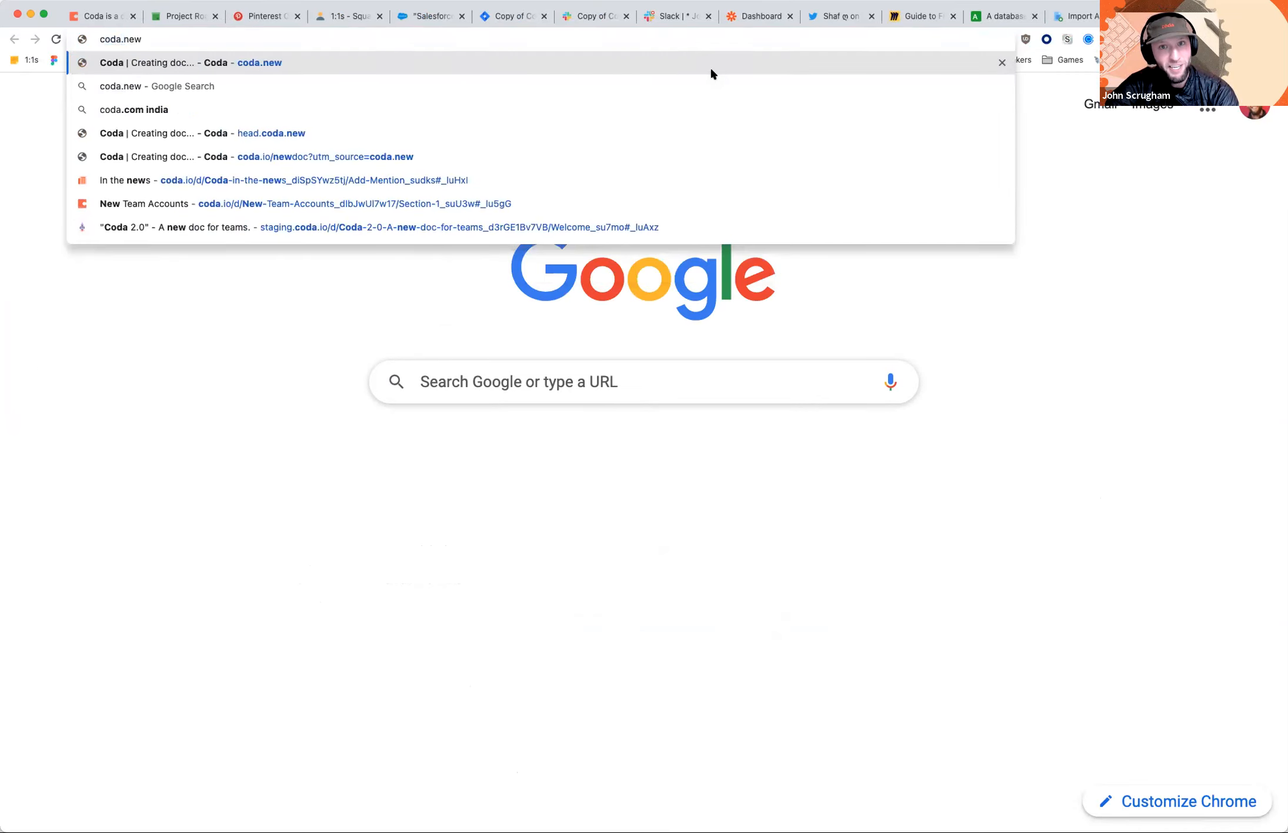
{"action": "key", "text": "Return"}
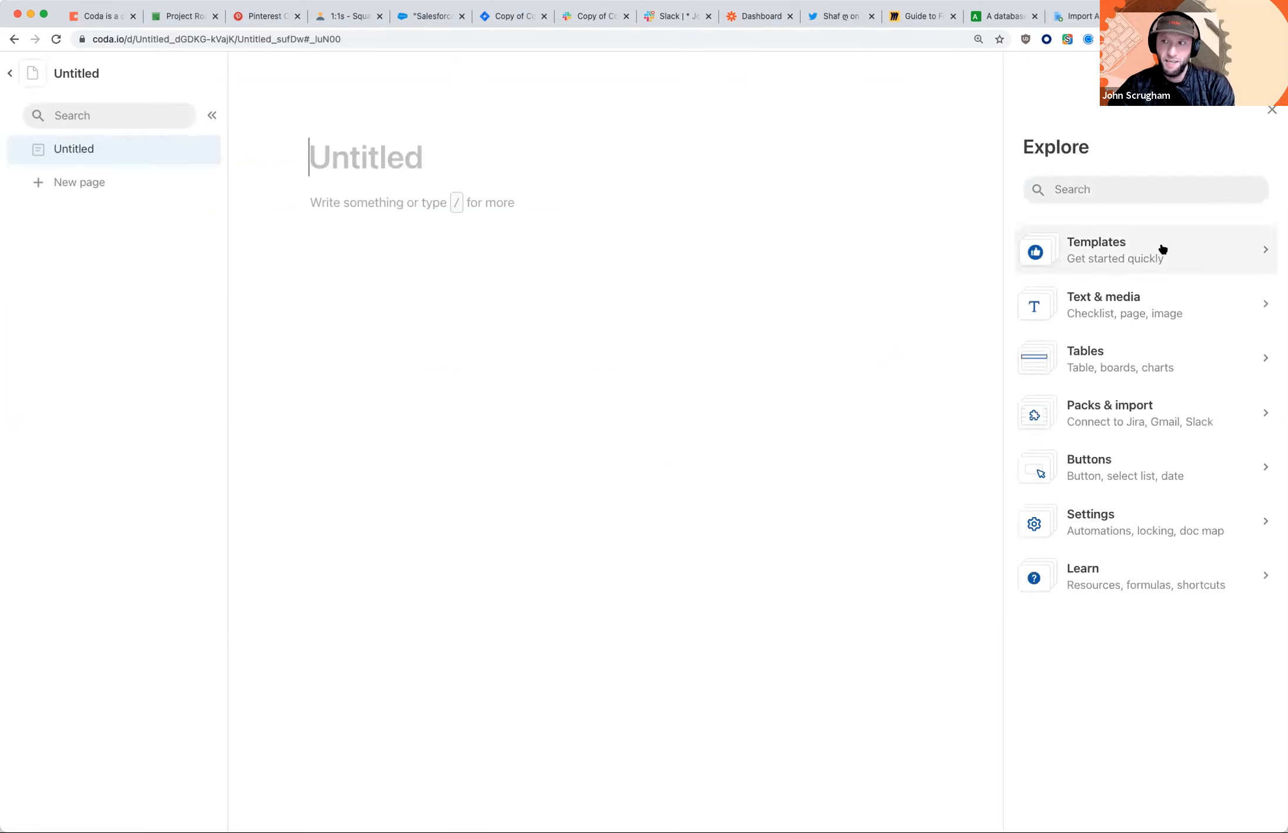
- Find the CRM template by searching for "crm" and insert it into the blank page
{"action": "left_click", "coordinate": [1162, 249]}
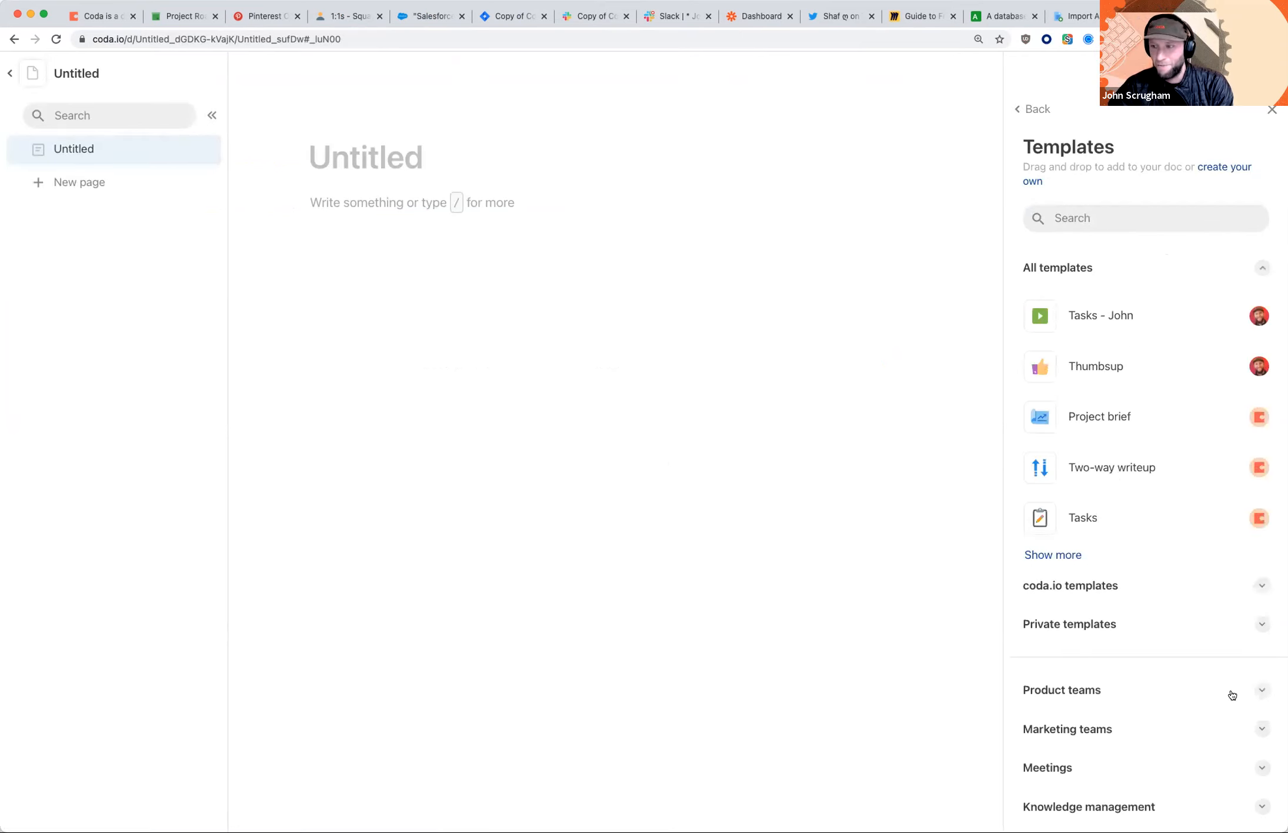
{"action": "left_click", "coordinate": [1261, 690]}
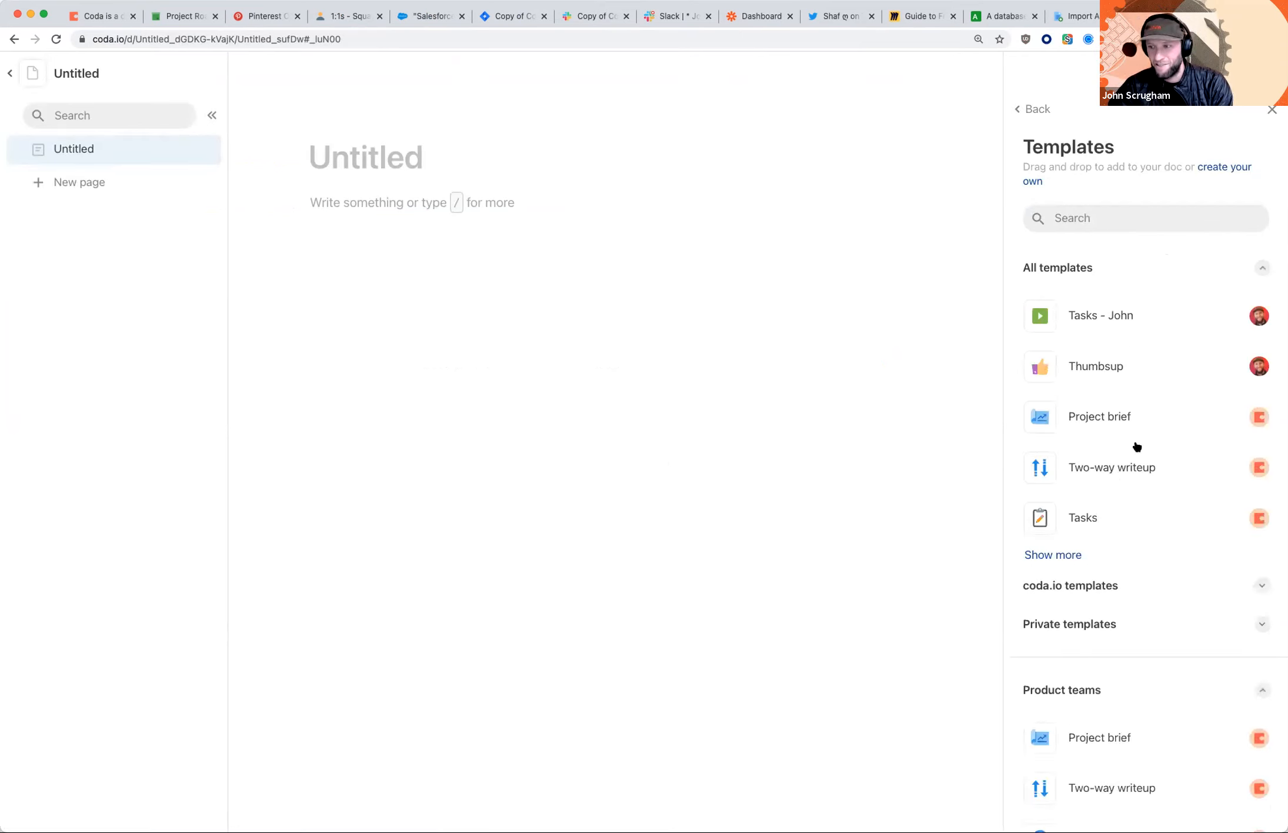
{"action": "left_click", "coordinate": [1083, 218]}
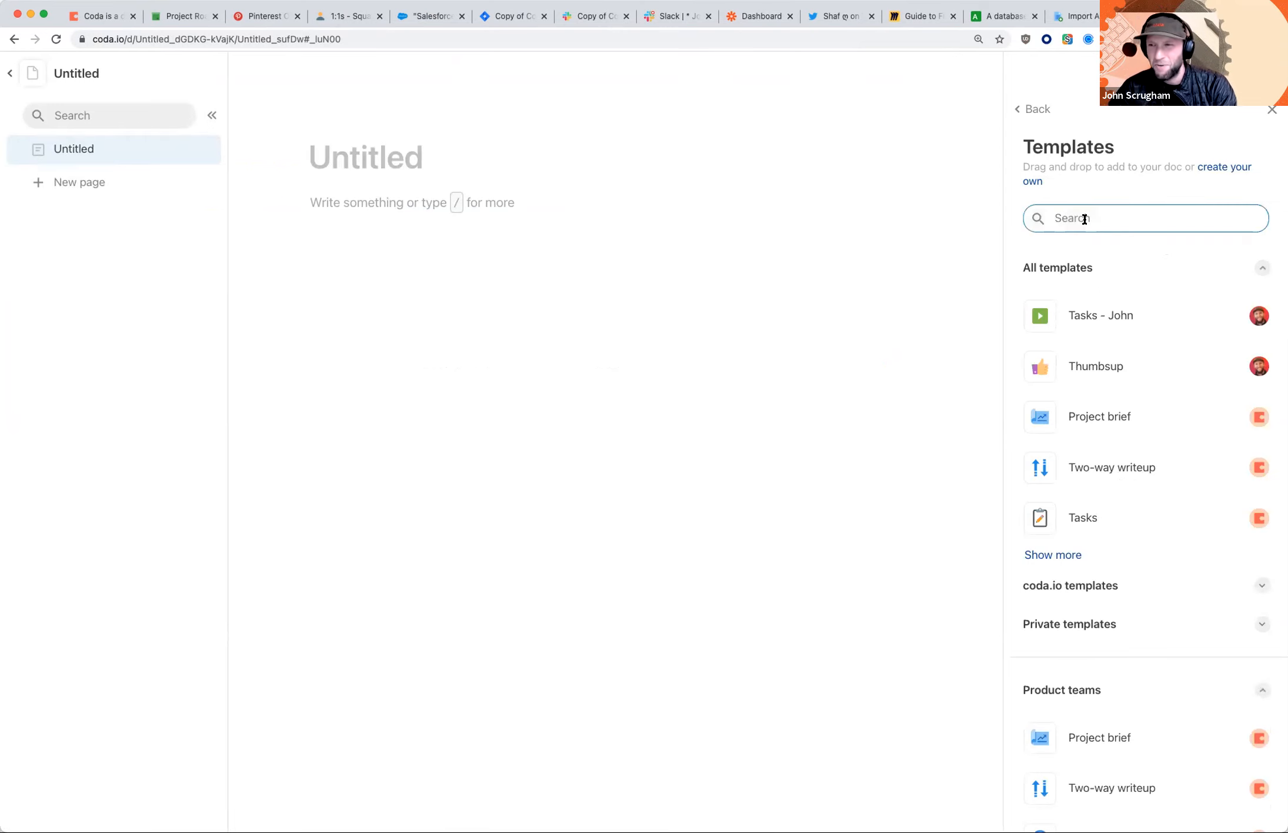
{"action": "type", "text": "crm"}
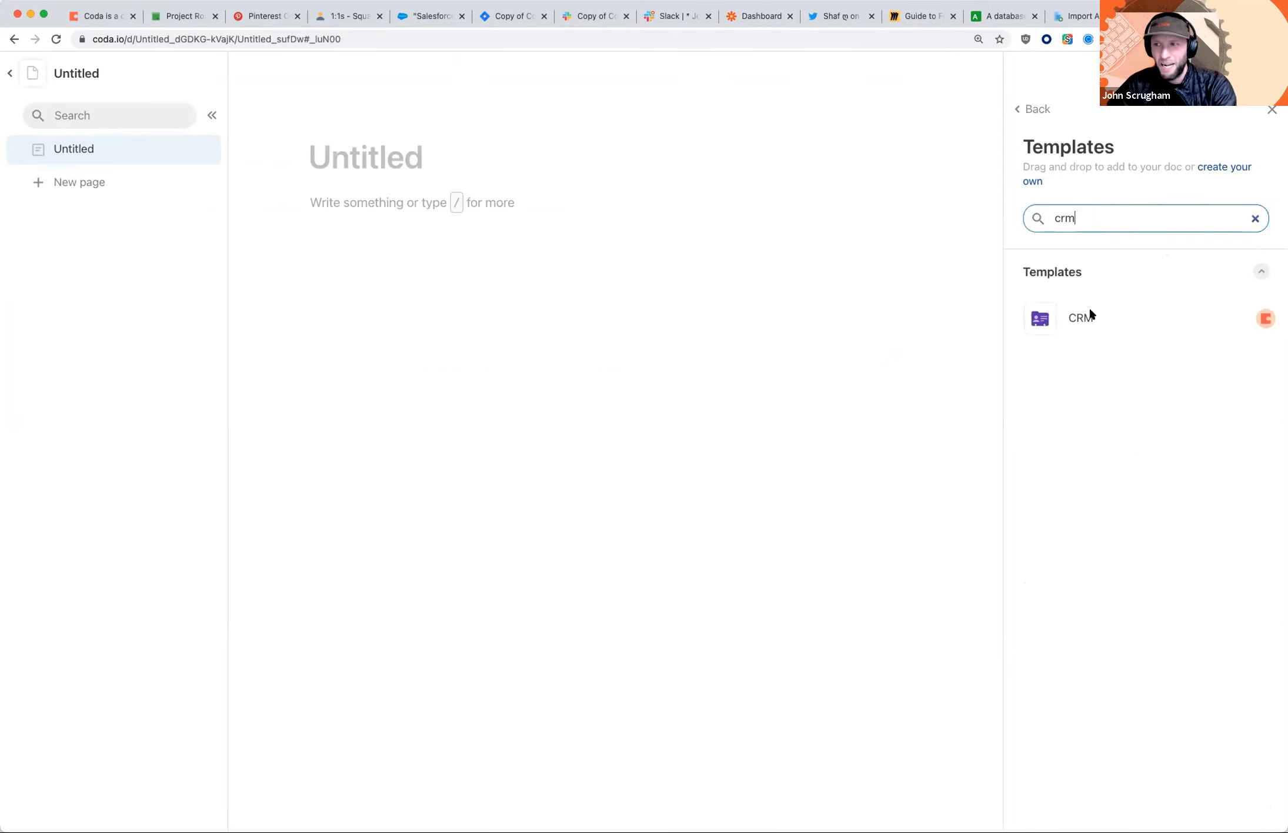
{"action": "left_click_drag", "start_coordinate": [1104, 318], "coordinate": [374, 207]}
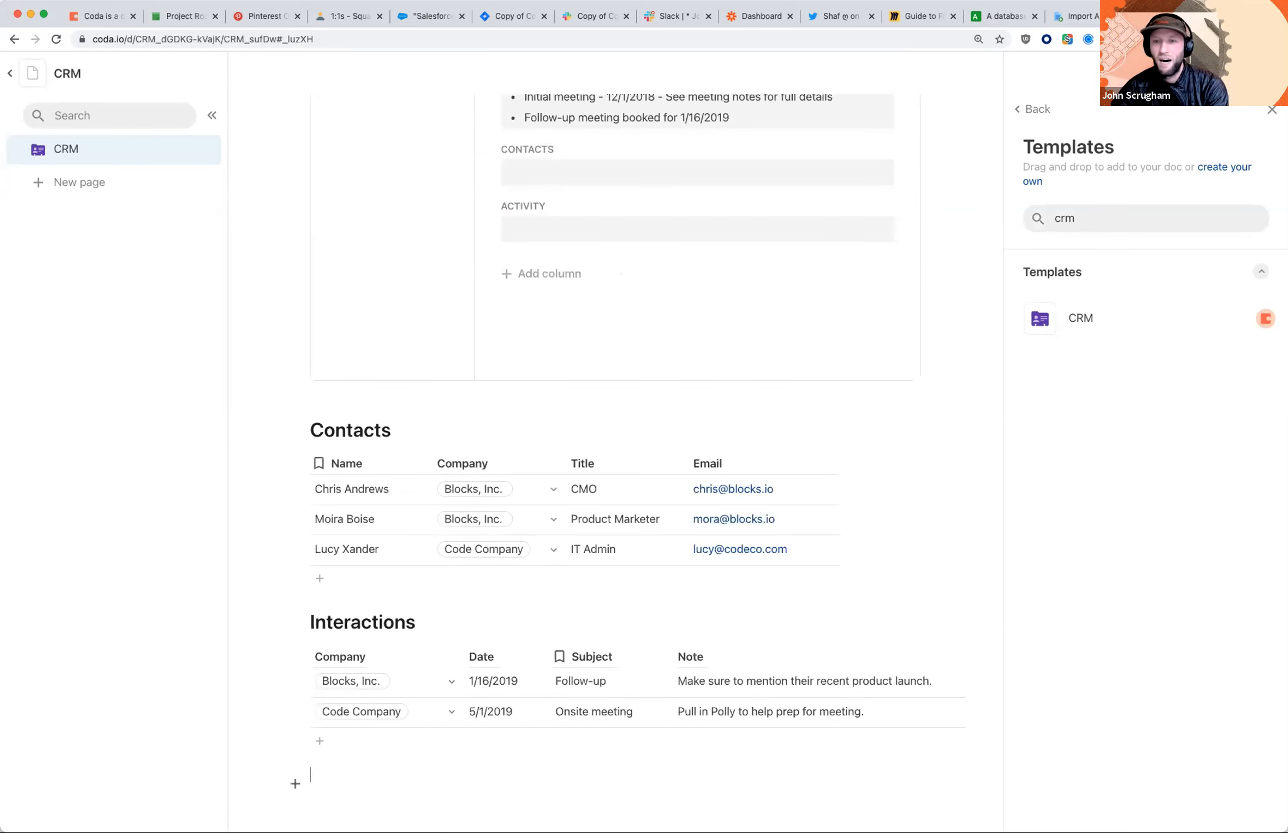
{"action": "left_click", "coordinate": [310, 623]}
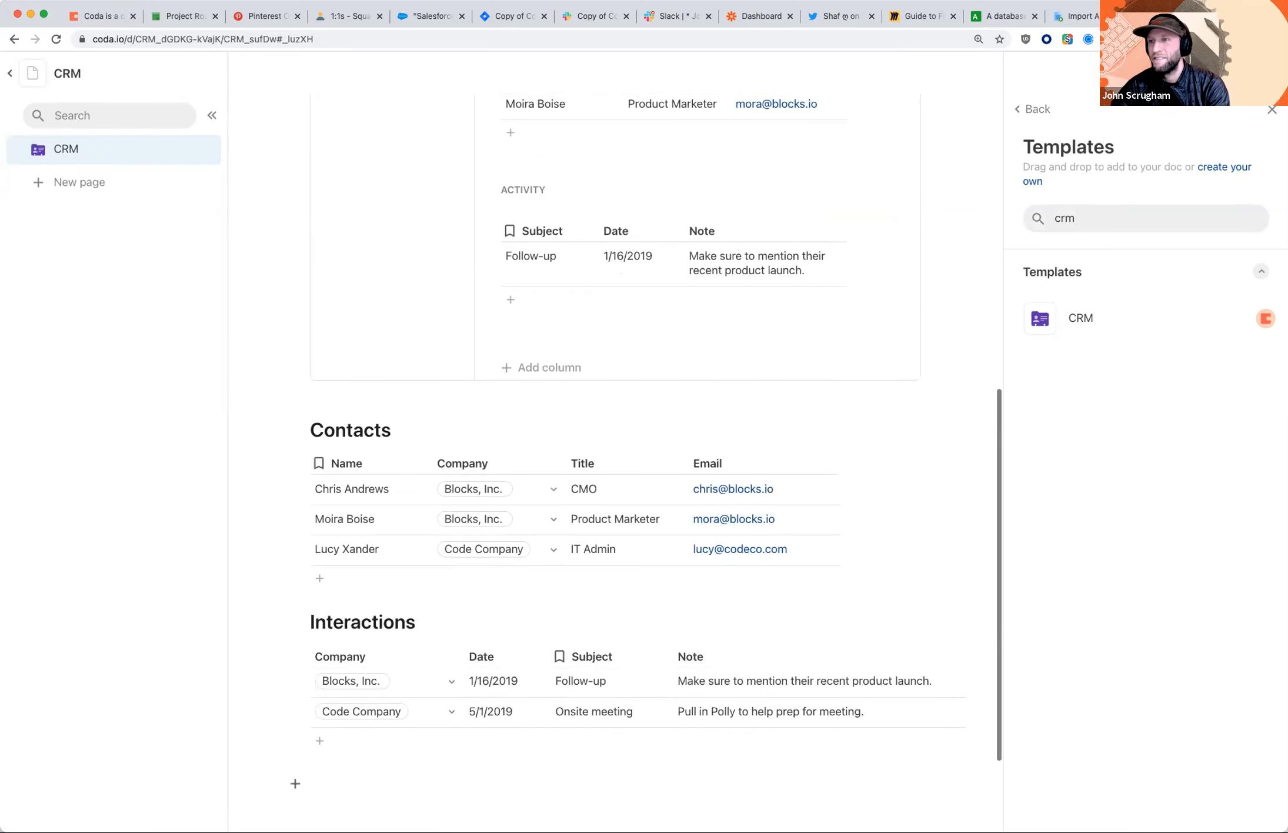
- Open coda.io/gallery in a new browser tab and look through the trending docs, published docs and quick starts
{"action": "key", "text": "super+t"}
{"action": "type", "text": "coda"}
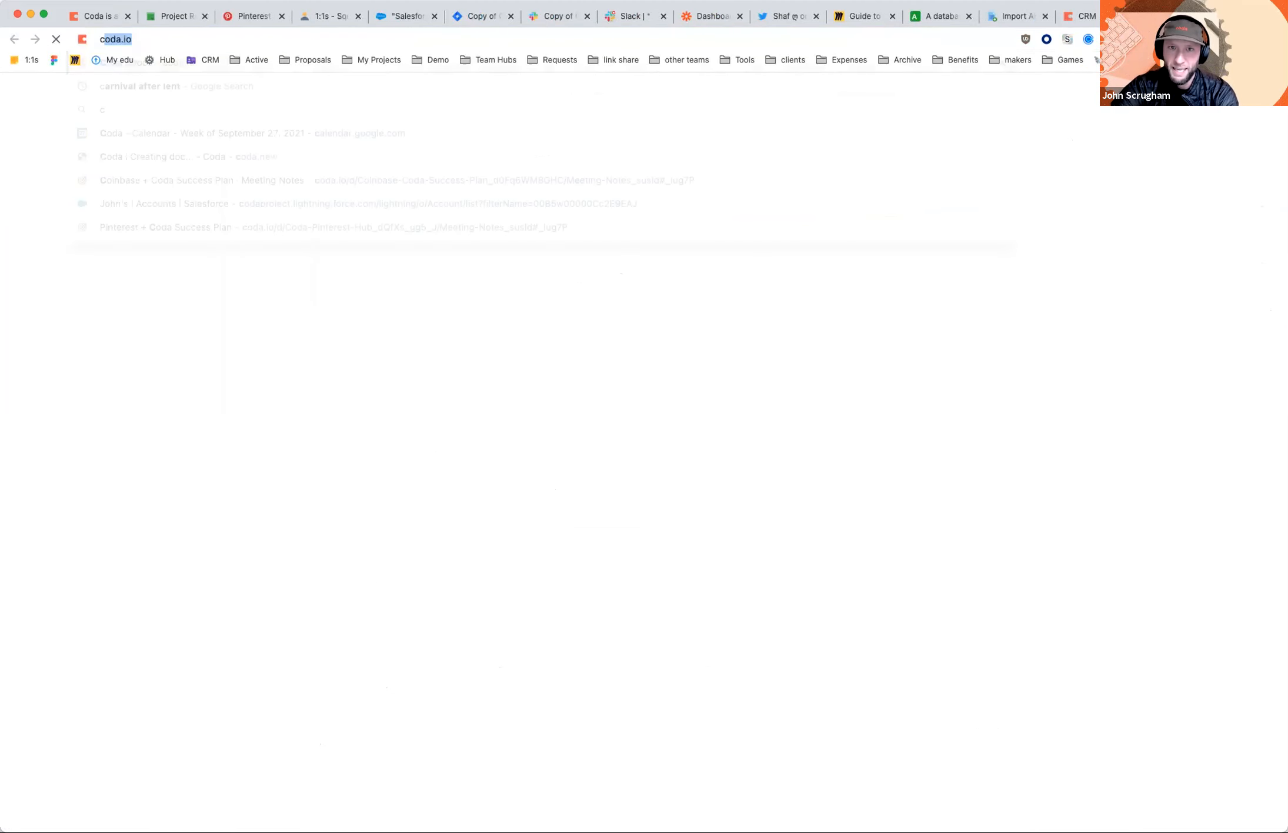
{"action": "type", "text": ".io/gall"}
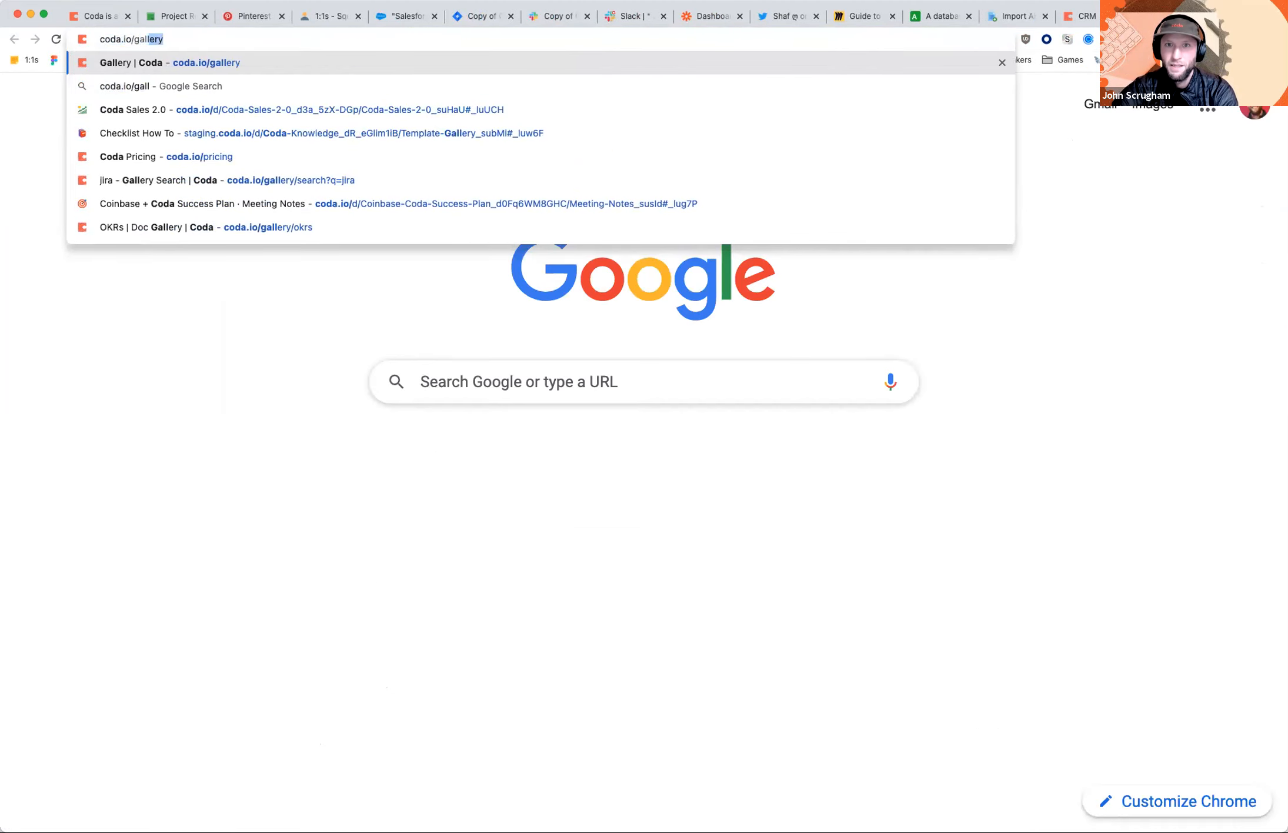
{"action": "key", "text": "Return"}
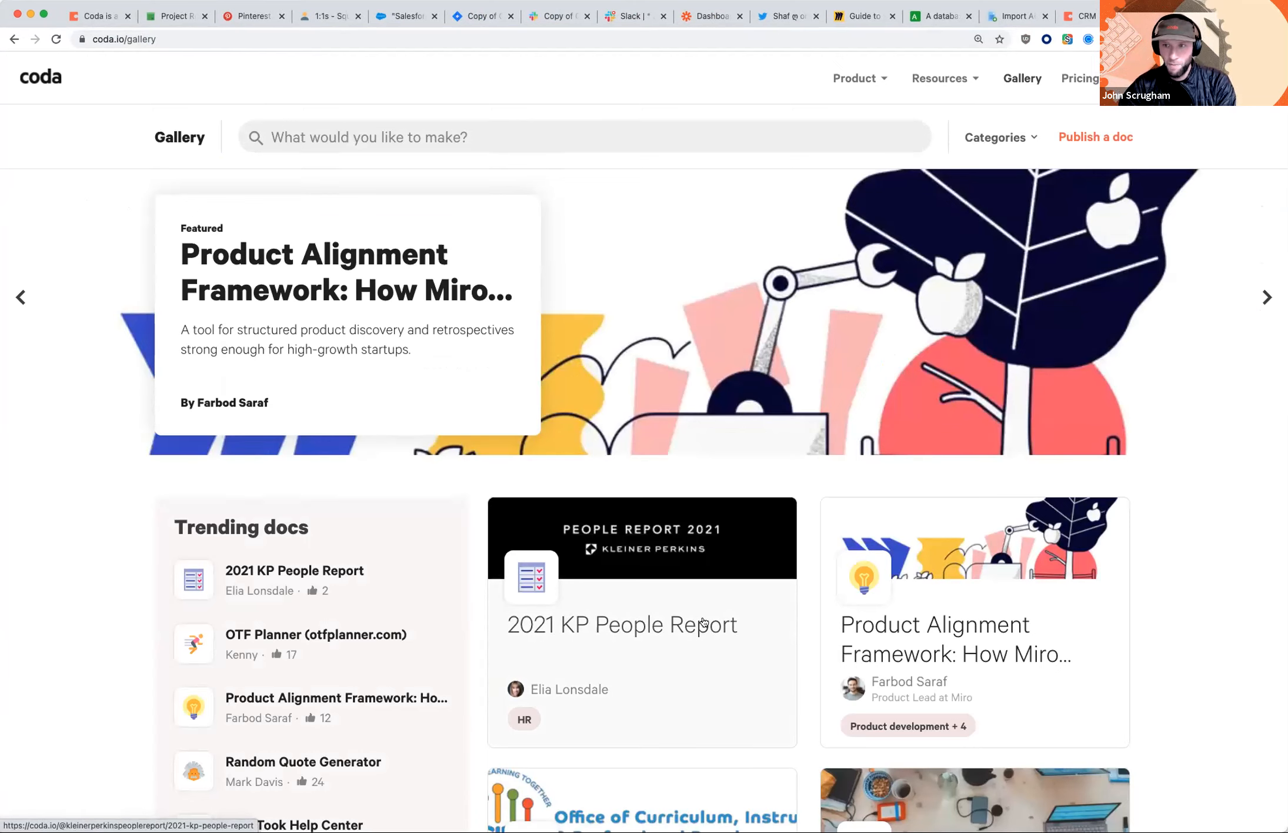
{"action": "scroll", "coordinate": [702, 621], "scroll_direction": "down", "scroll_amount": 3}
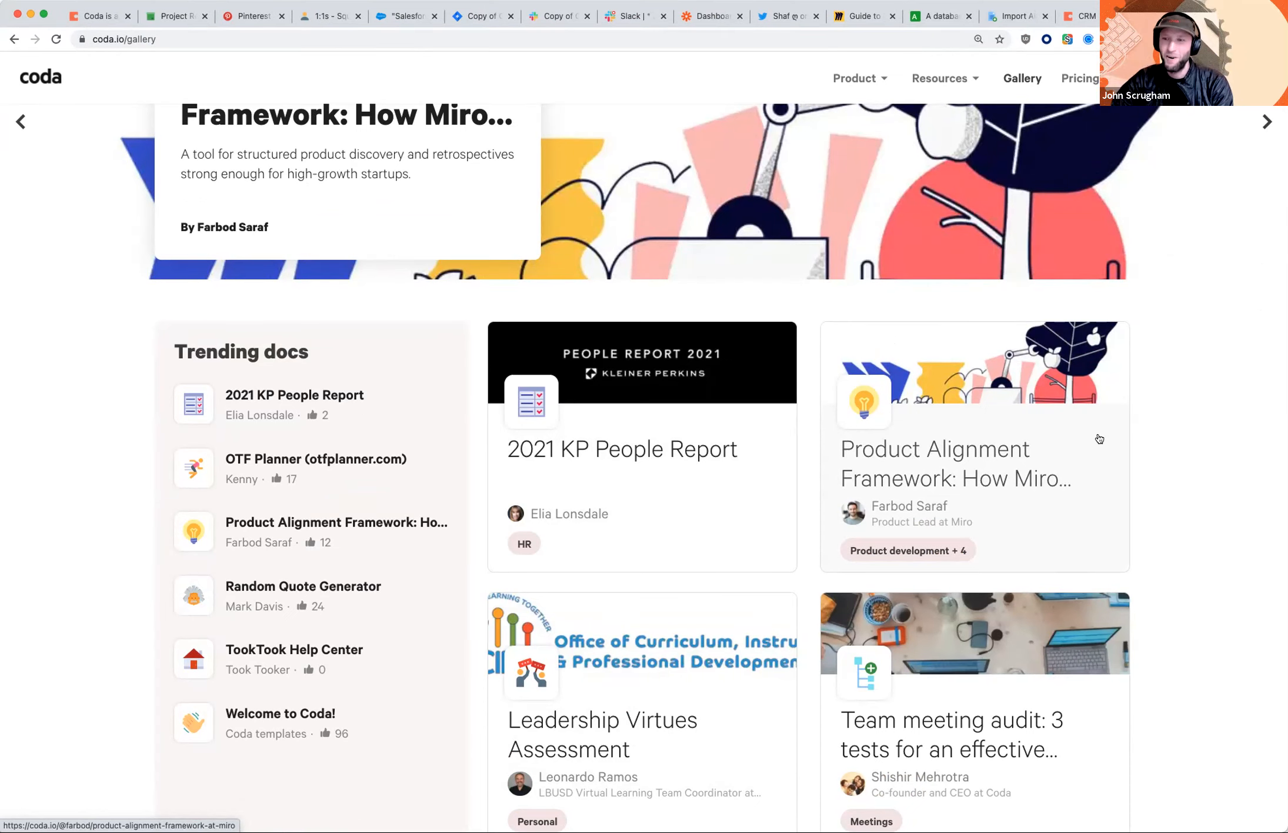
{"action": "scroll", "coordinate": [1099, 438], "scroll_direction": "down", "scroll_amount": 6}
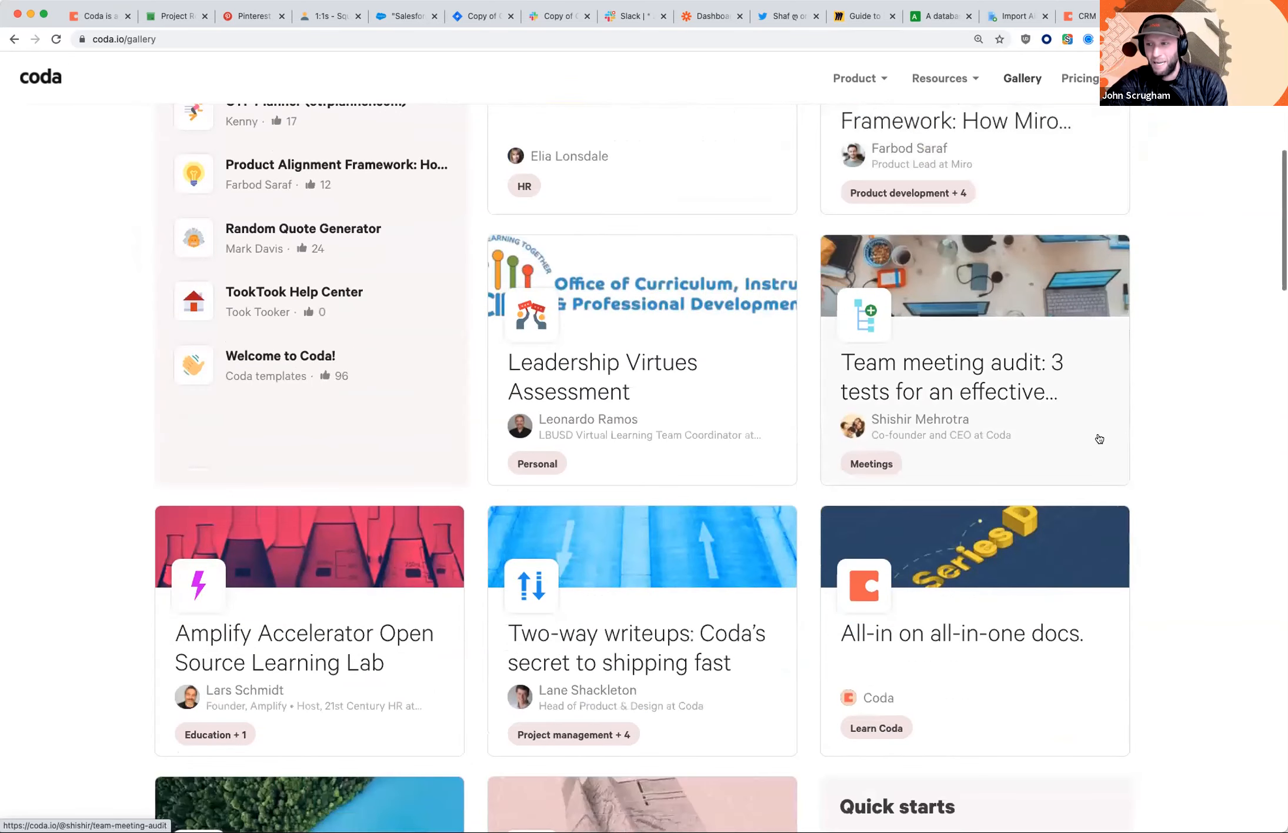
{"action": "scroll", "coordinate": [1099, 438], "scroll_direction": "down", "scroll_amount": 4}
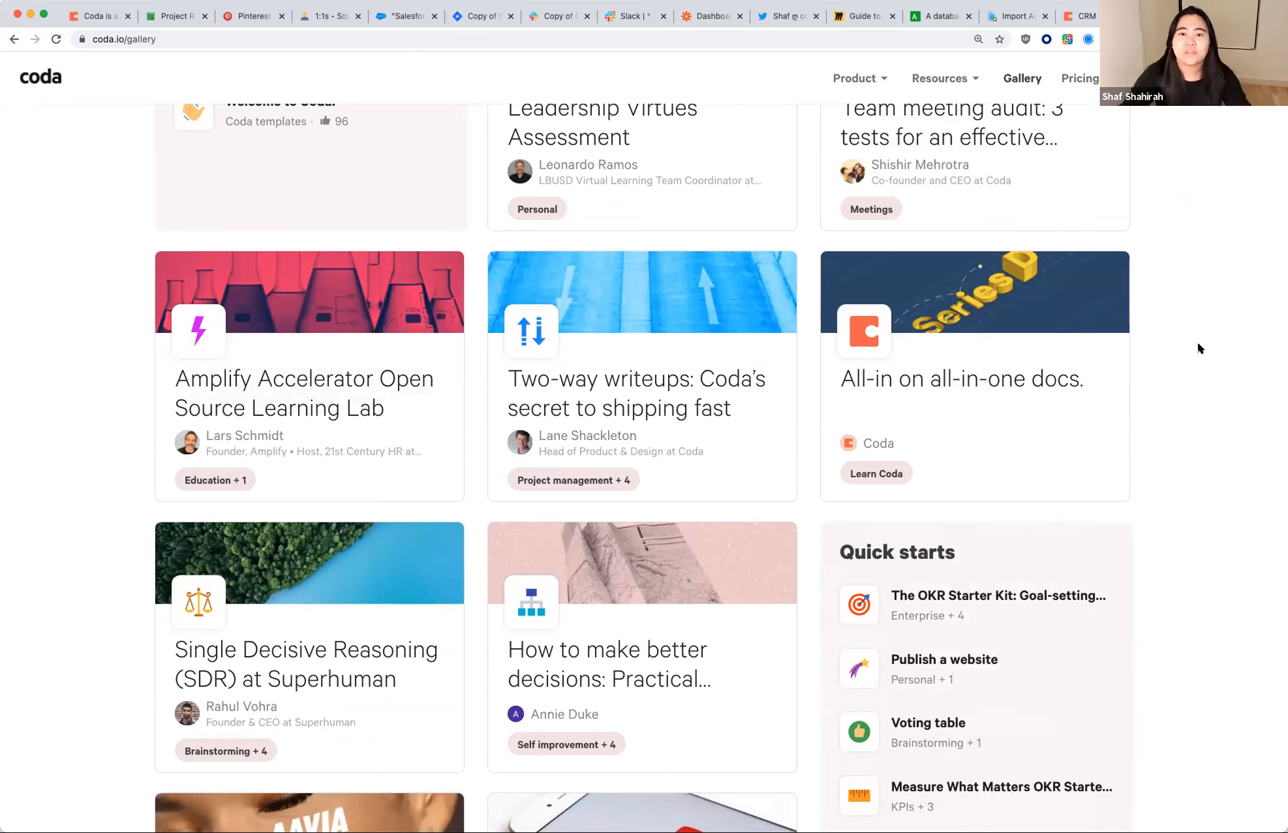
{"action": "scroll", "coordinate": [1197, 324], "scroll_direction": "down", "scroll_amount": 15}
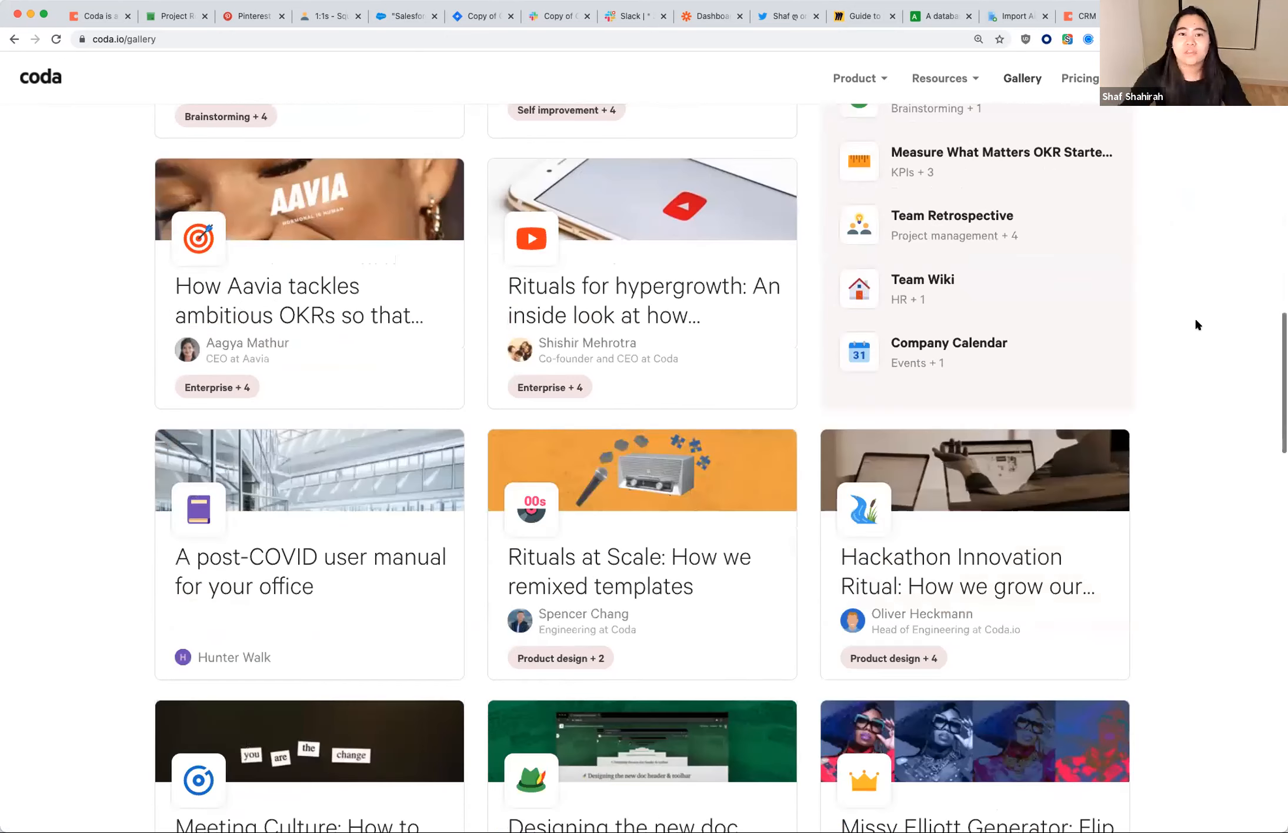
{"action": "scroll", "coordinate": [1197, 324], "scroll_direction": "up", "scroll_amount": 1}
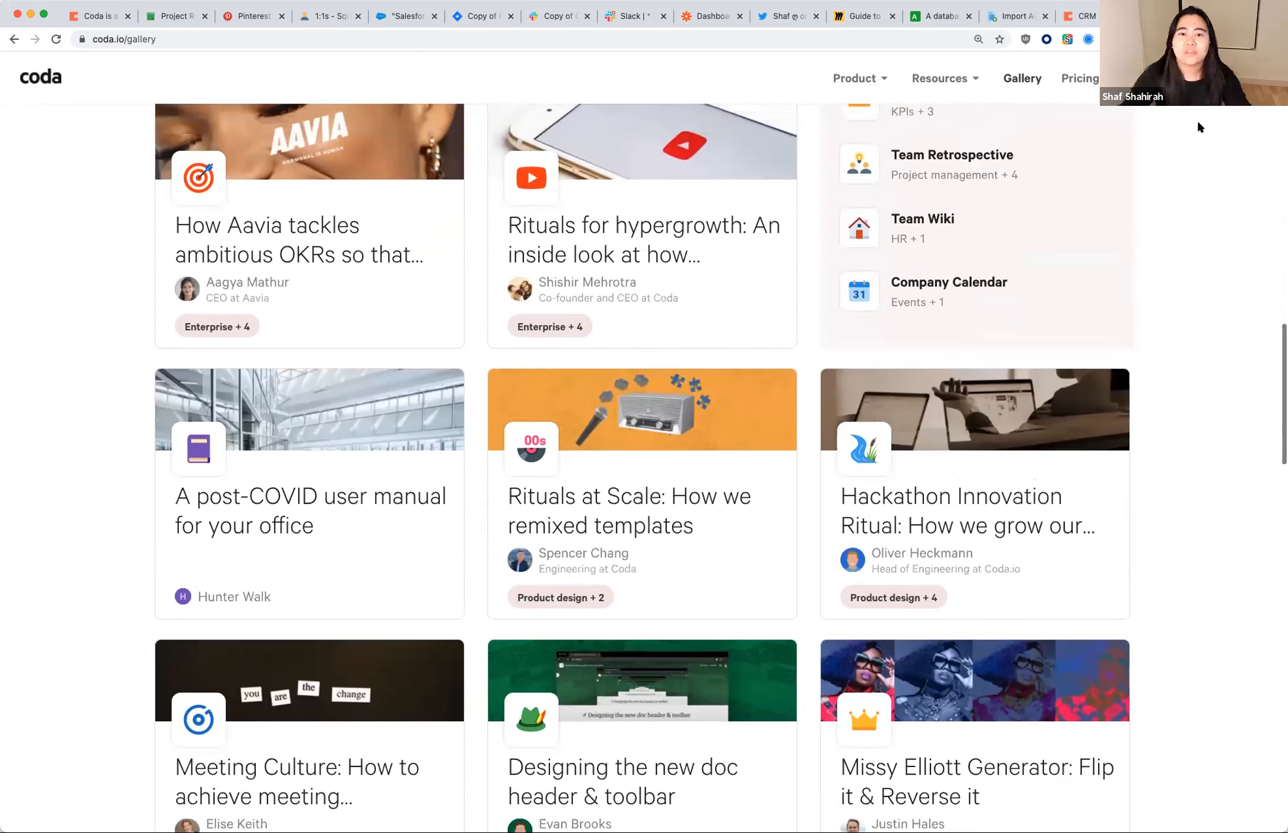
- Return to the CRM doc, show the Code Company record, close the template list and review the record's contacts and activity
{"action": "left_click", "coordinate": [1082, 16]}
{"action": "scroll", "coordinate": [382, 502], "scroll_direction": "up", "scroll_amount": 3}
{"action": "scroll", "coordinate": [382, 502], "scroll_direction": "up", "scroll_amount": 10}
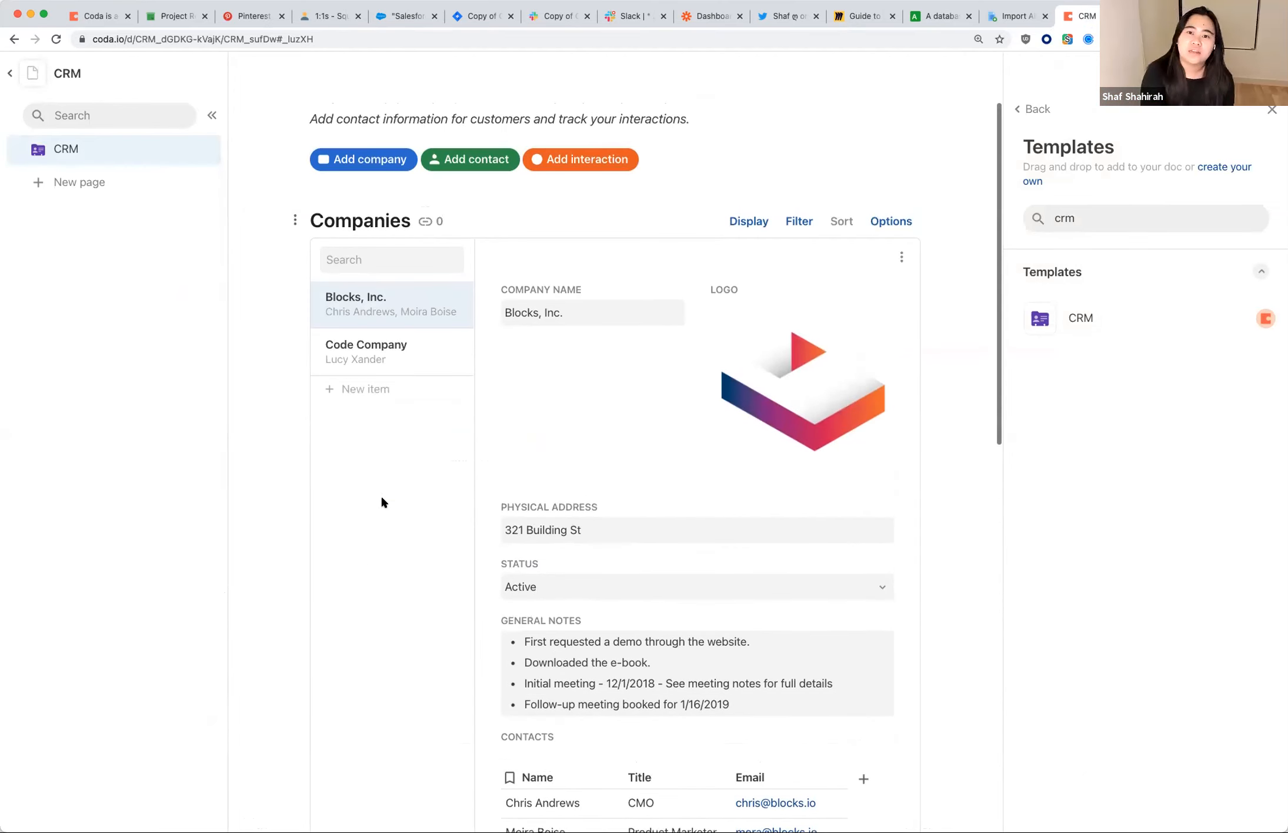
{"action": "left_click", "coordinate": [362, 347]}
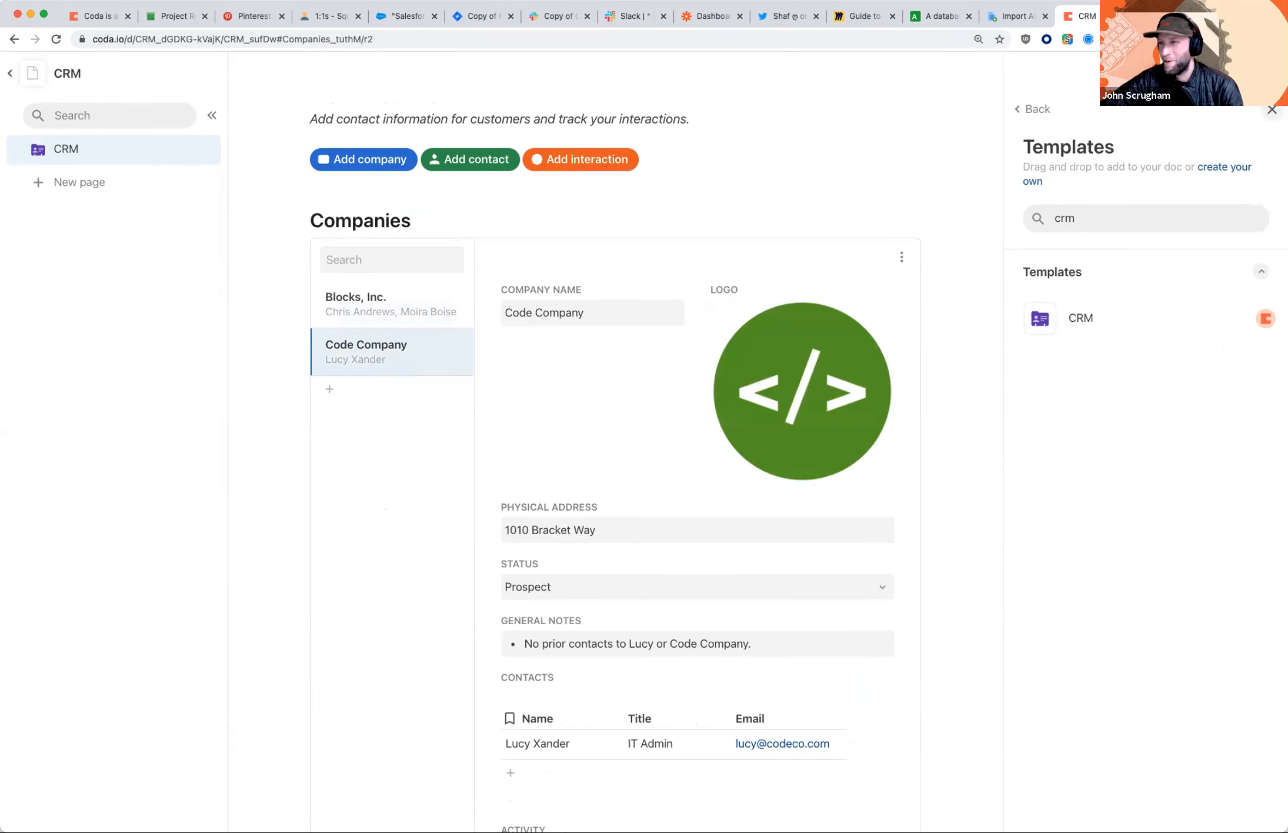
{"action": "key", "text": "Escape"}
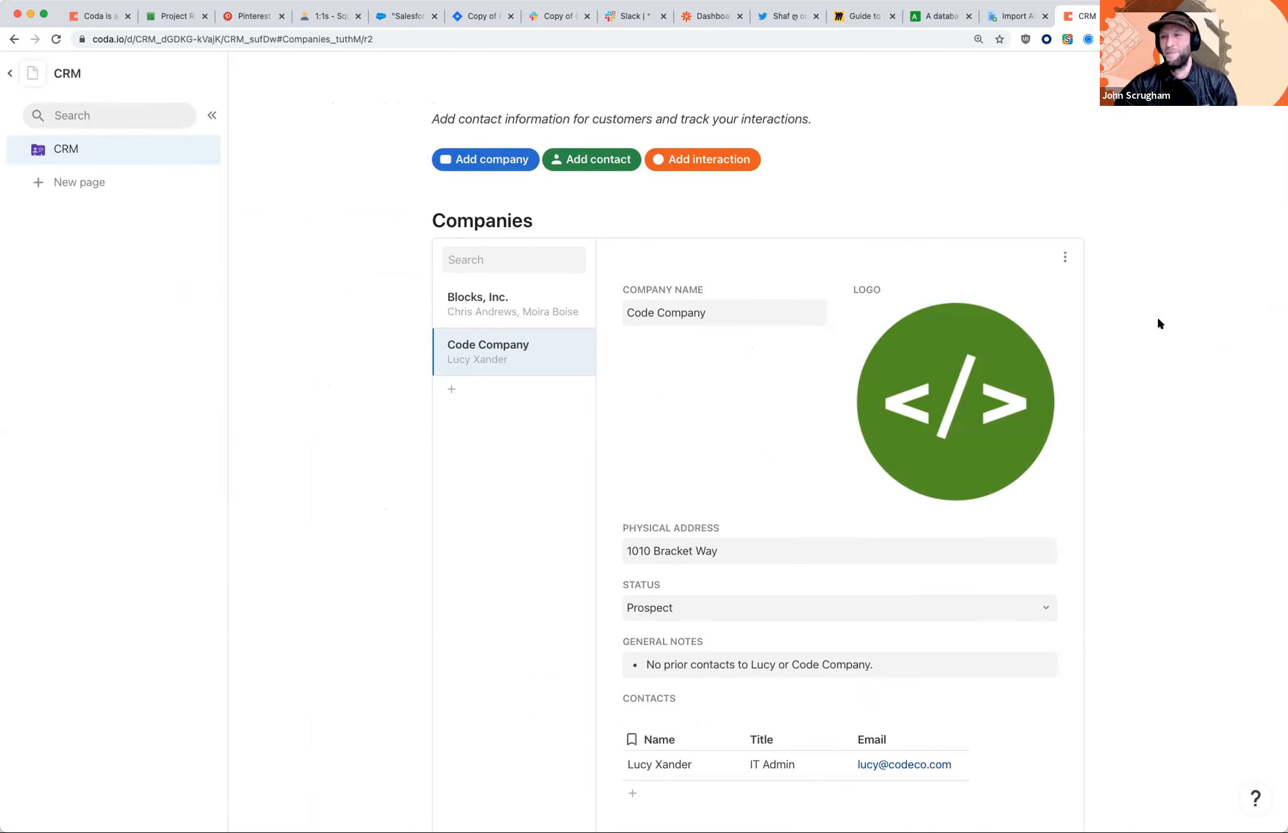
{"action": "scroll", "coordinate": [1041, 525], "scroll_direction": "down", "scroll_amount": 5}
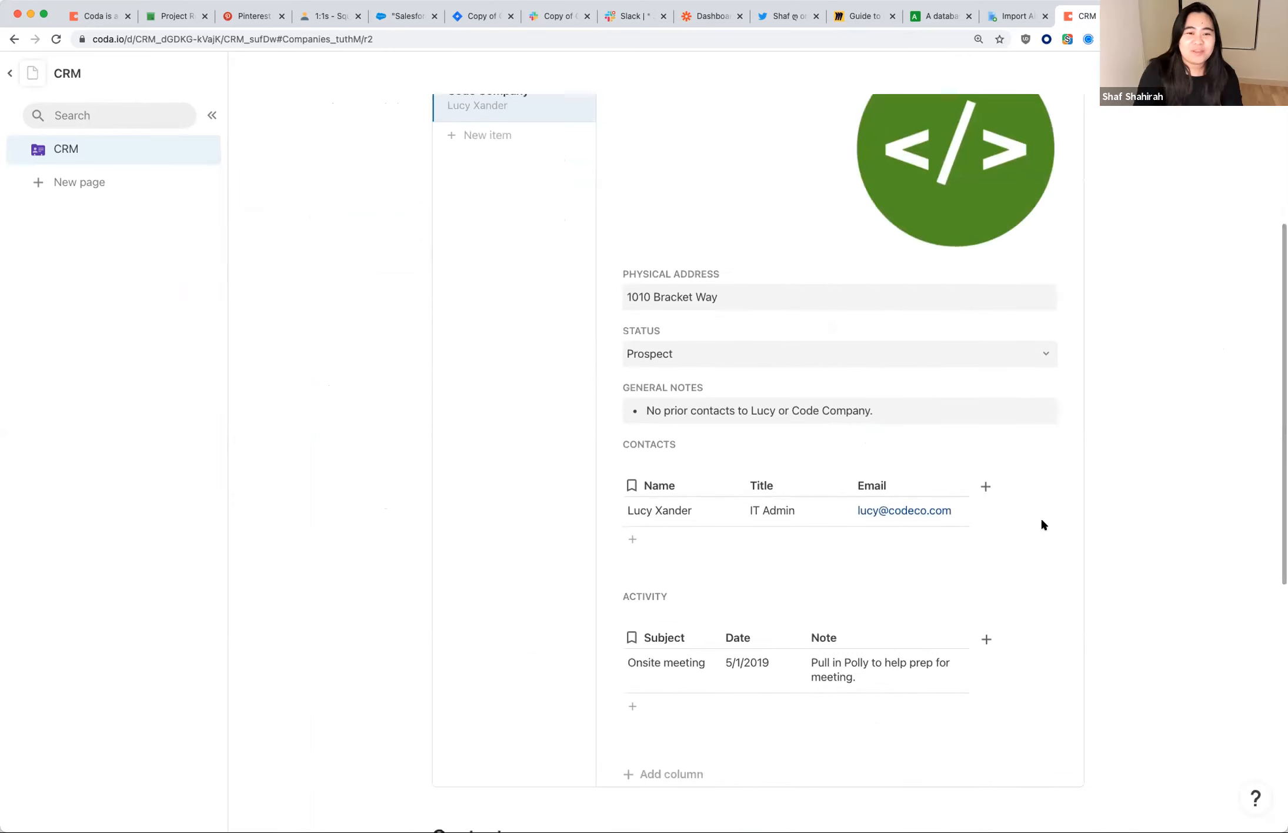